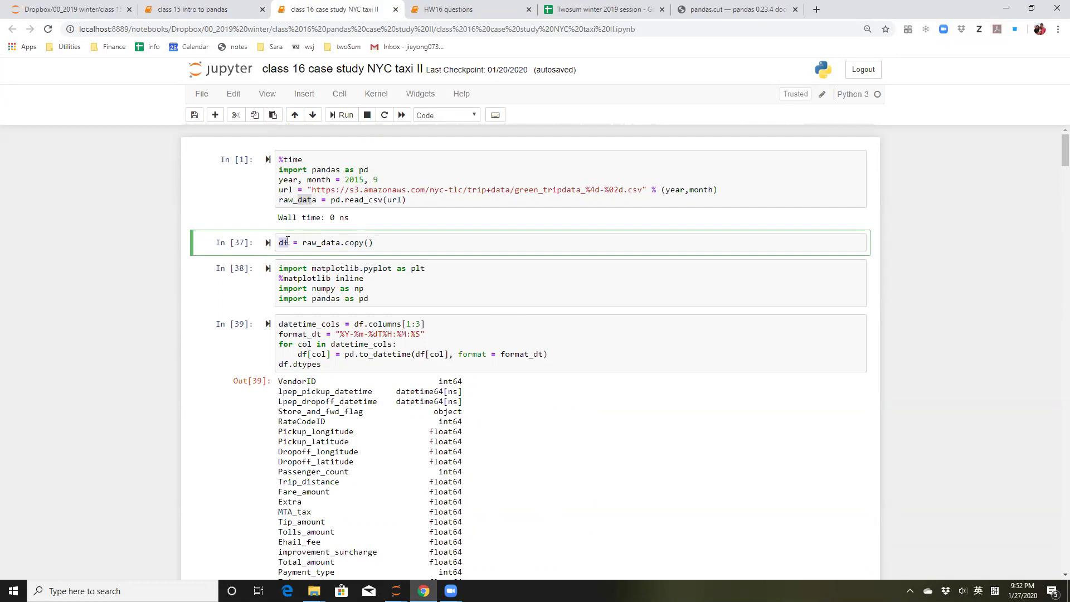
Review the setup cells that copy raw_data into df, import the plotting and data libraries, and convert the datetime columns.
drag(277, 243, 284, 245)
click(312, 243)
click(389, 288)
scroll(351, 271, down, 1)
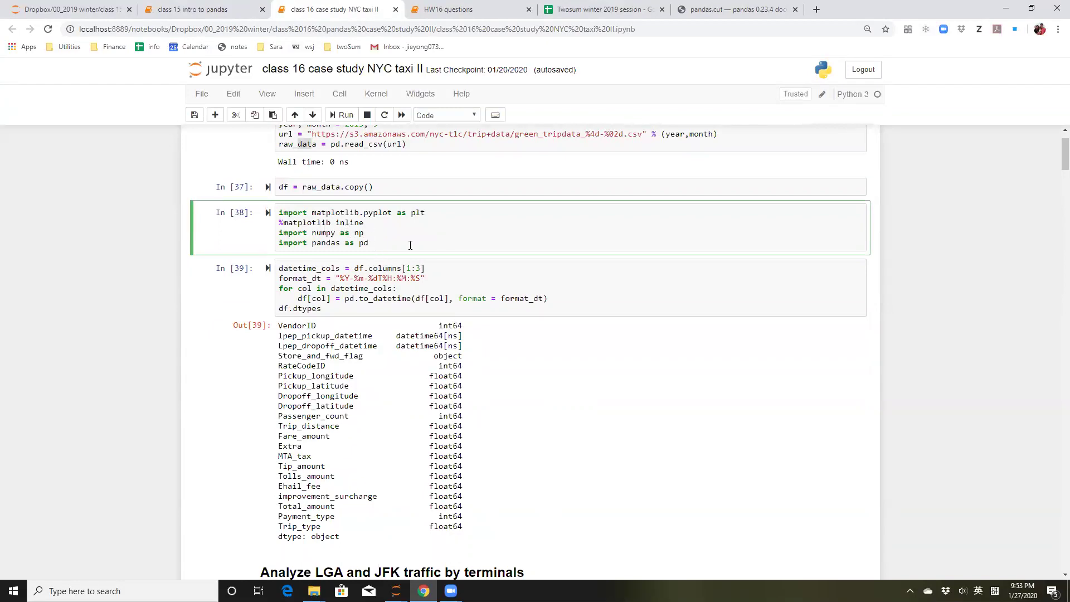
drag(425, 212, 398, 212)
drag(365, 223, 333, 225)
click(361, 233)
click(370, 305)
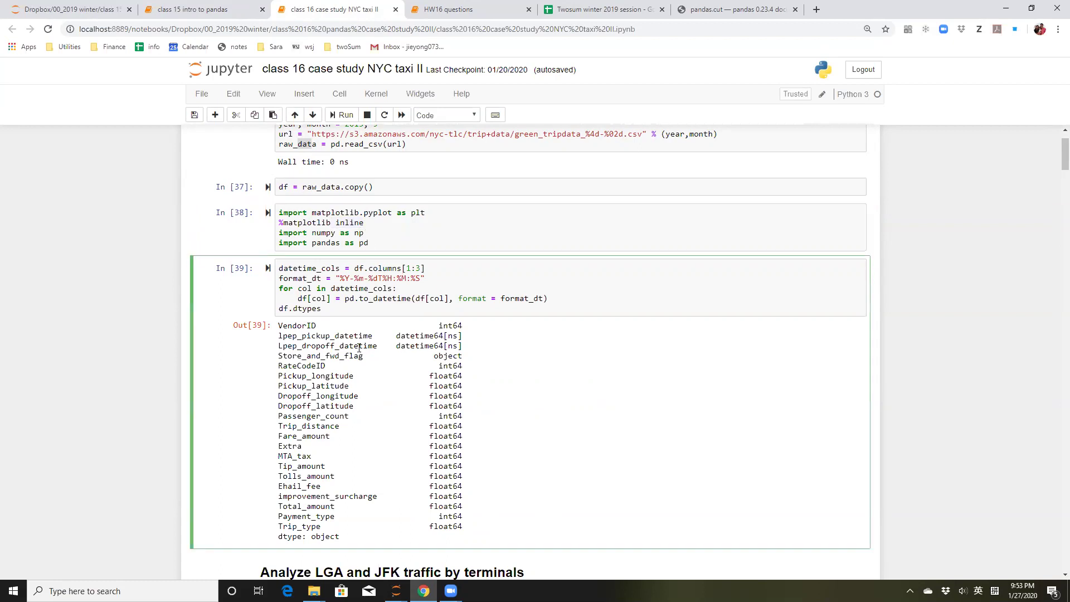
Look through the LGA terminal analysis cell, its printed traffic statistics and the green taxi scatter plot.
scroll(406, 332, down, 4)
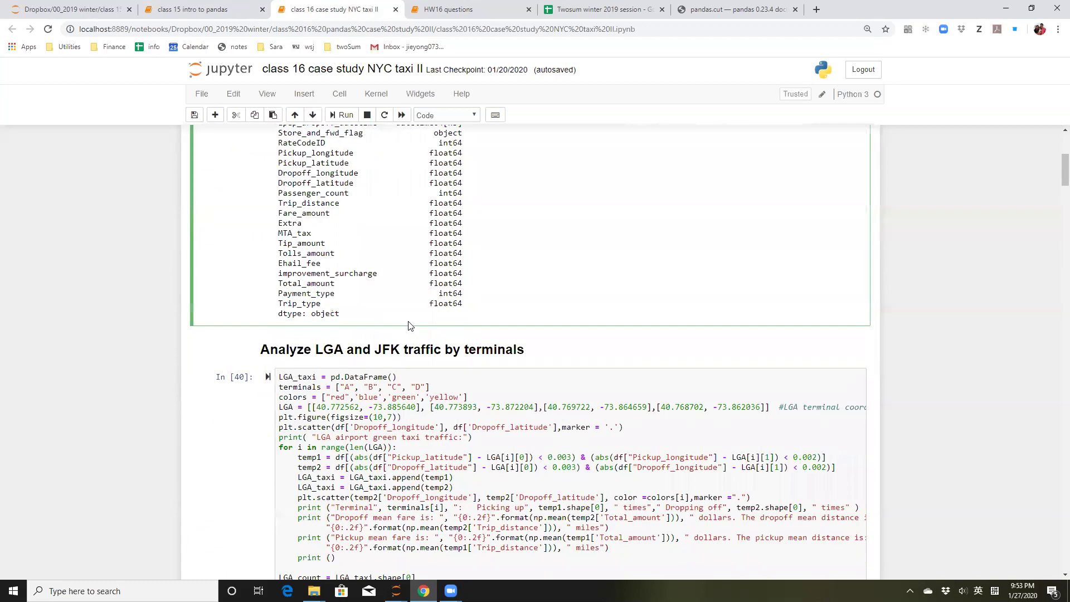
key(Escape)
scroll(918, 297, down, 8)
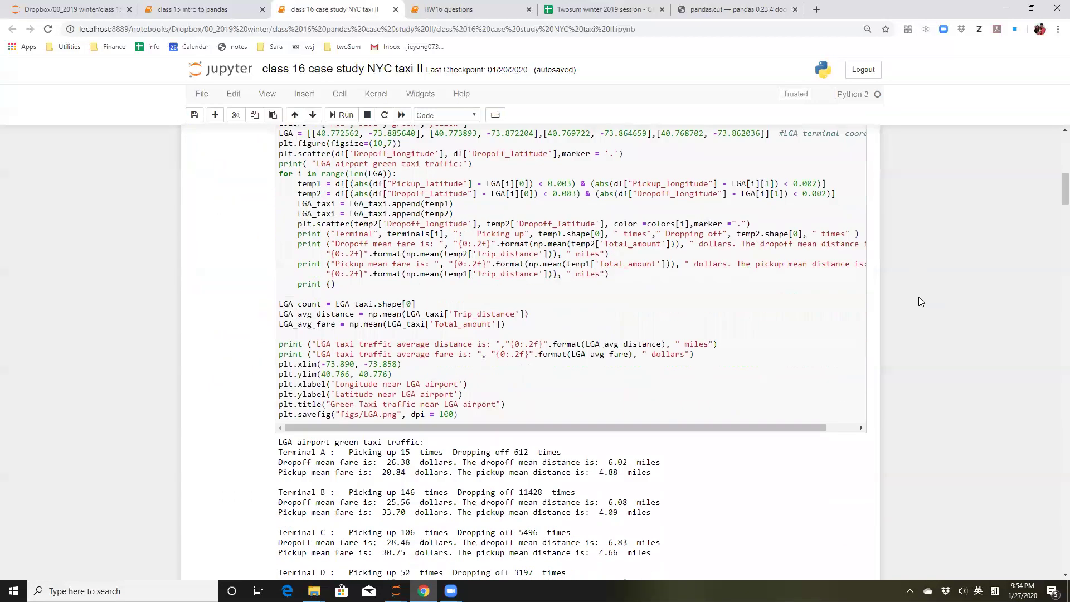
scroll(919, 296, down, 2)
scroll(918, 296, up, 4)
scroll(918, 296, down, 8)
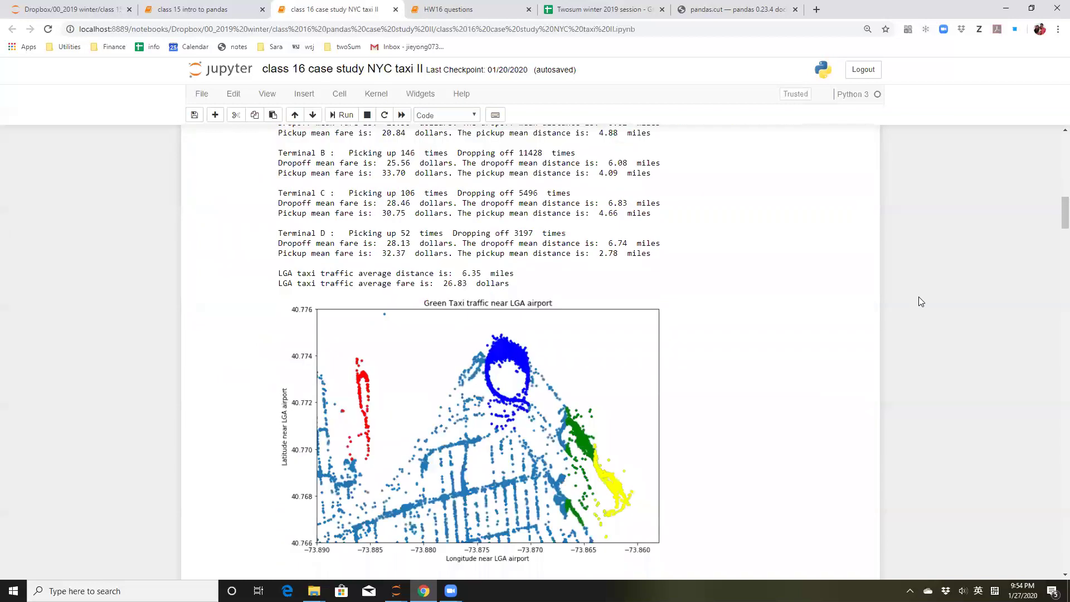
scroll(919, 296, up, 10)
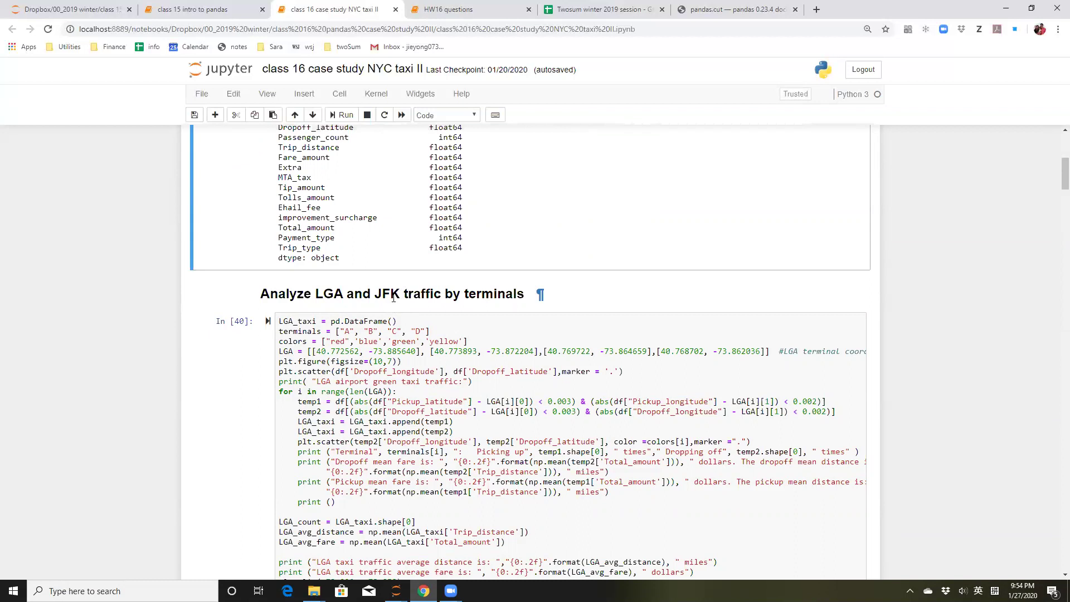
Examine the LGA analysis code: the terminals list, the terminal coordinates and the loop that filters trips around each terminal.
click(402, 331)
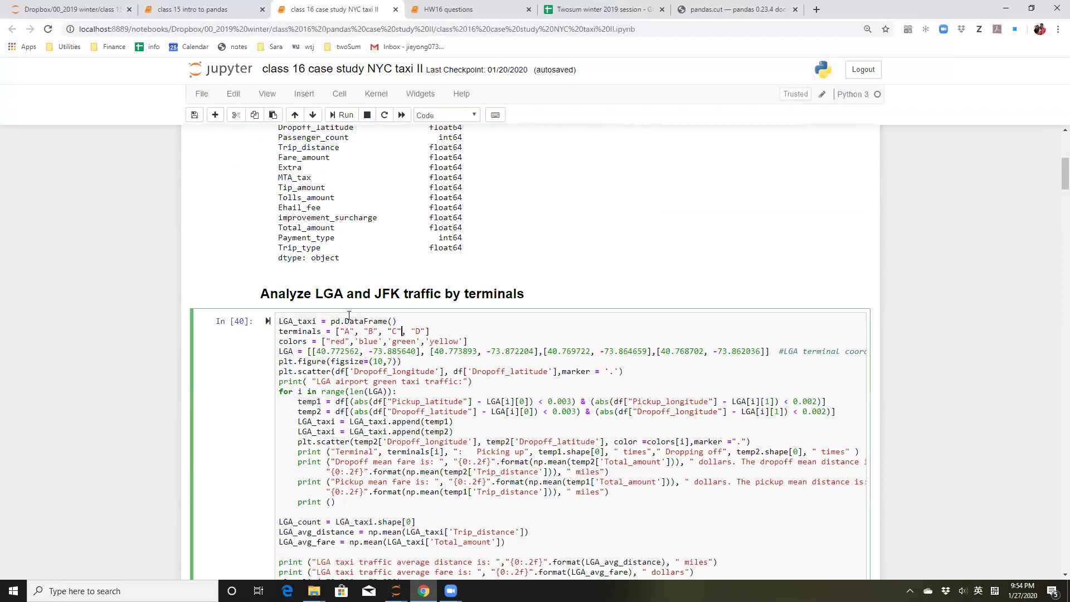
drag(316, 294, 346, 294)
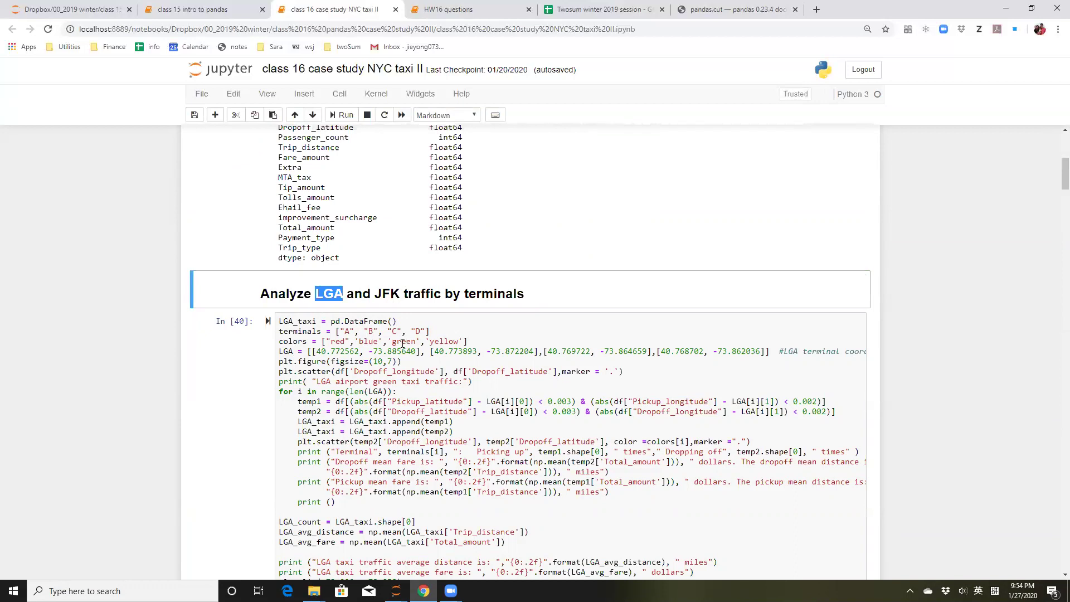
scroll(402, 344, down, 1)
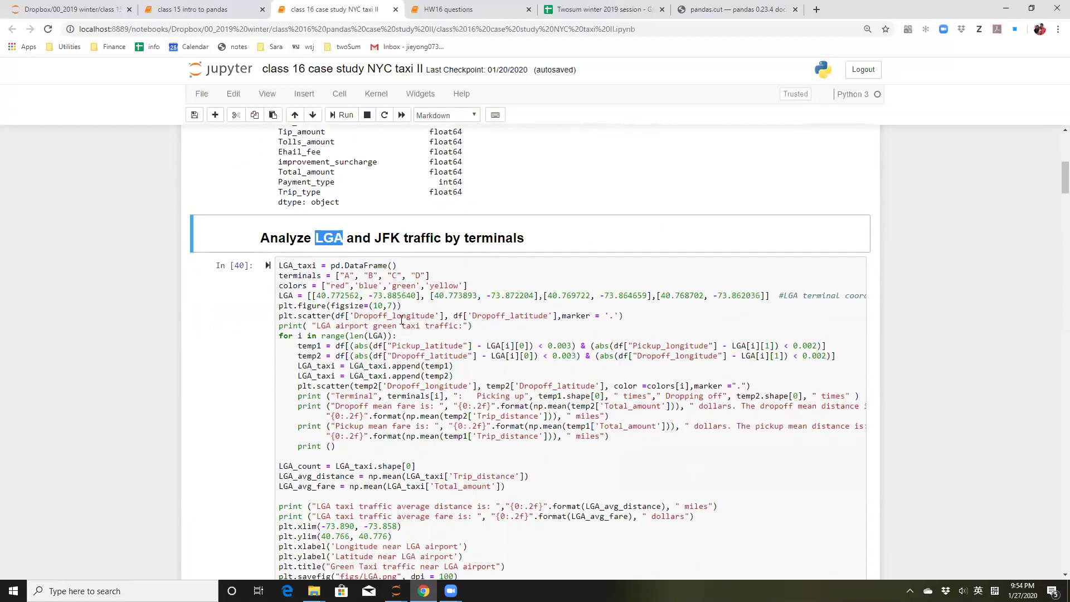
drag(352, 277, 444, 277)
click(444, 277)
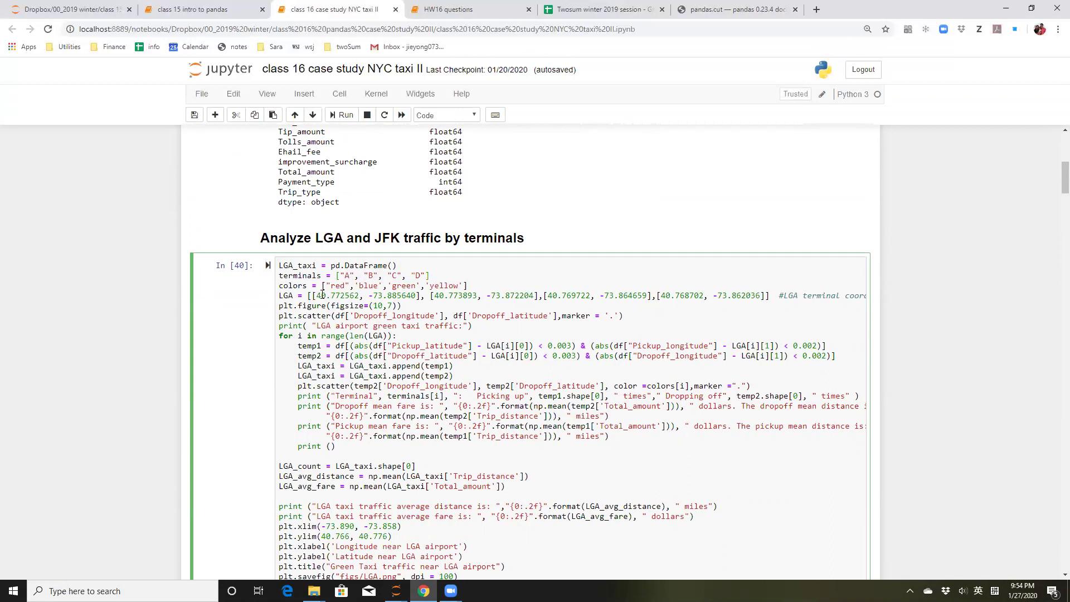
drag(322, 294, 722, 297)
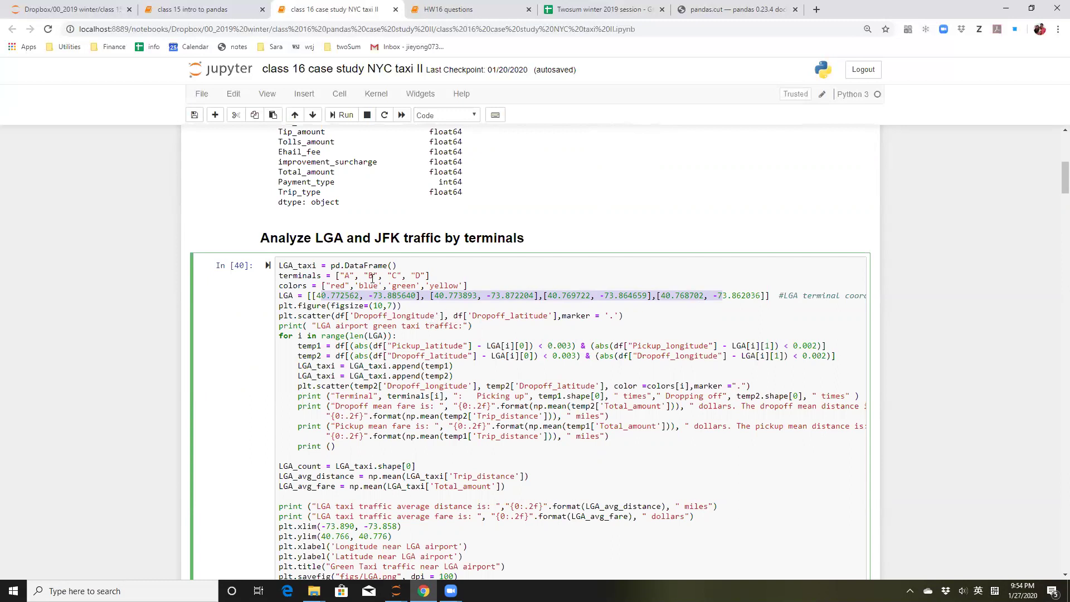
double_click(345, 275)
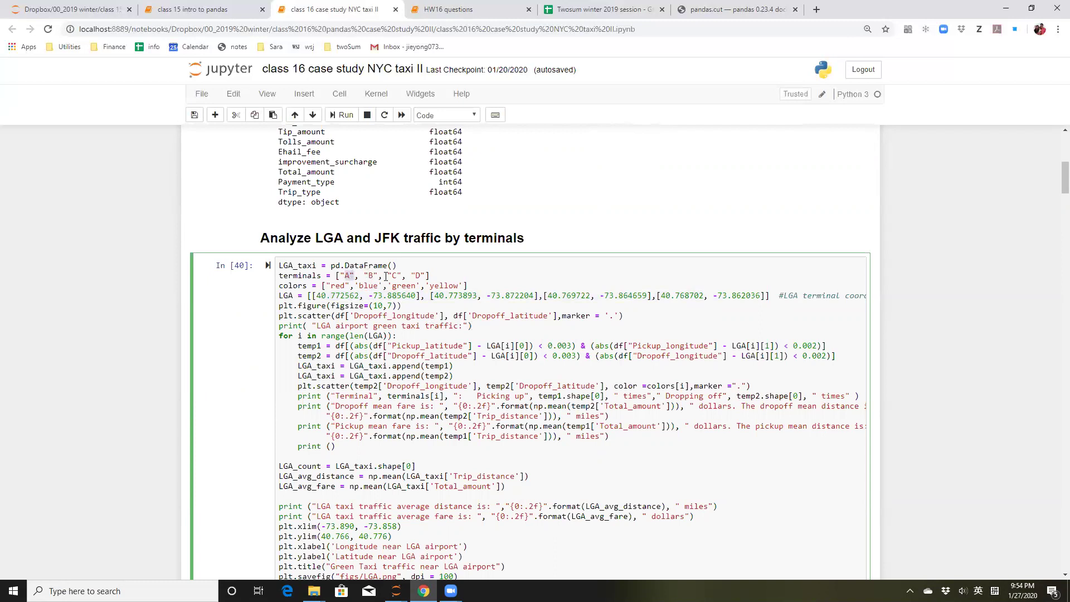
click(482, 365)
drag(329, 295, 429, 374)
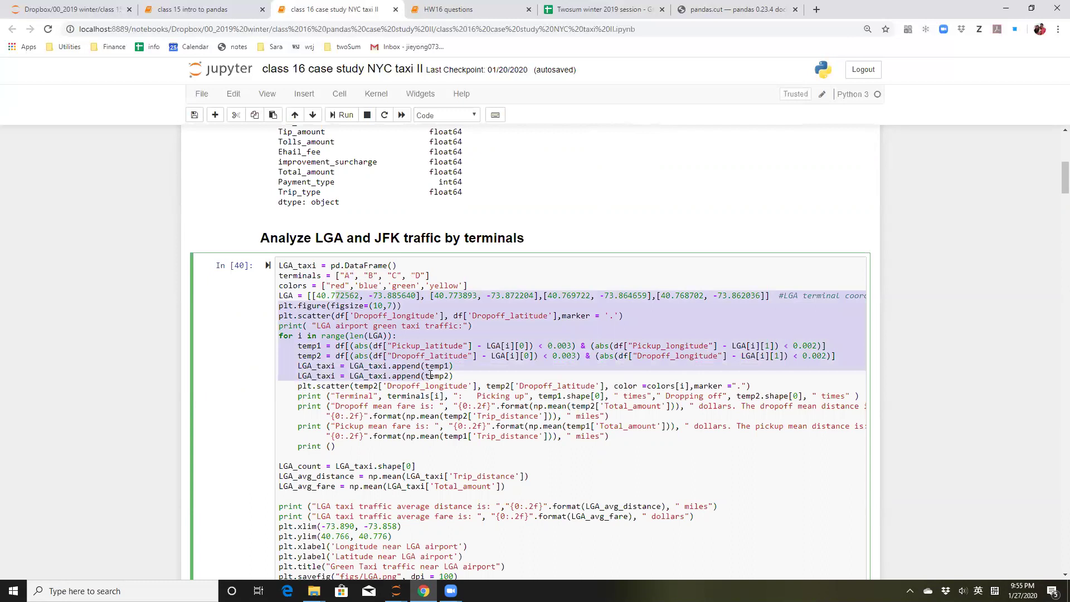
Compare the pickup and drop-off counts of terminals A to D in the LGA output.
scroll(430, 375, down, 5)
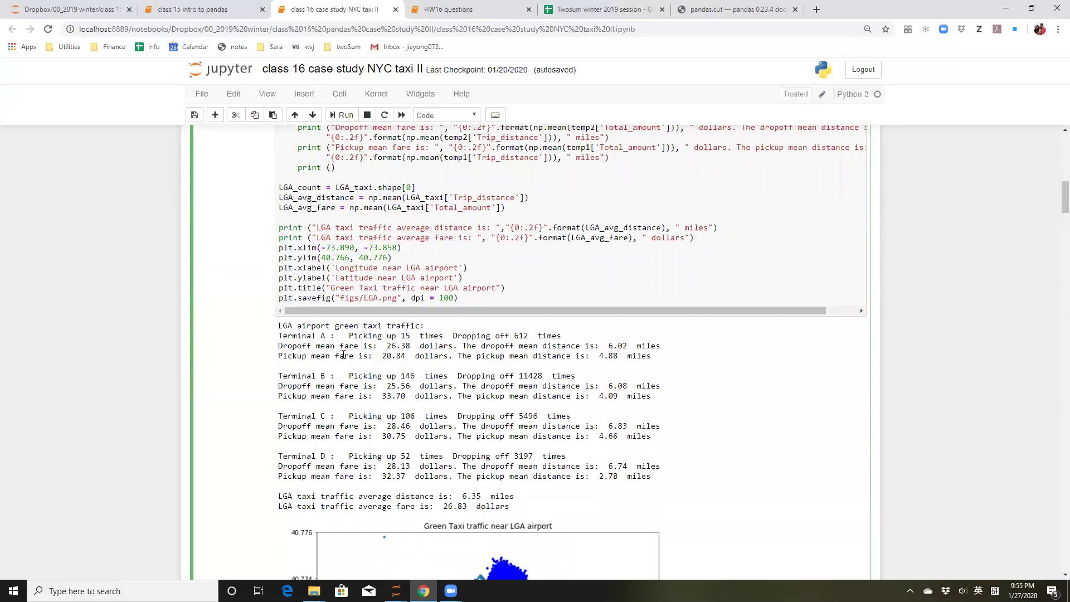
drag(302, 335, 348, 337)
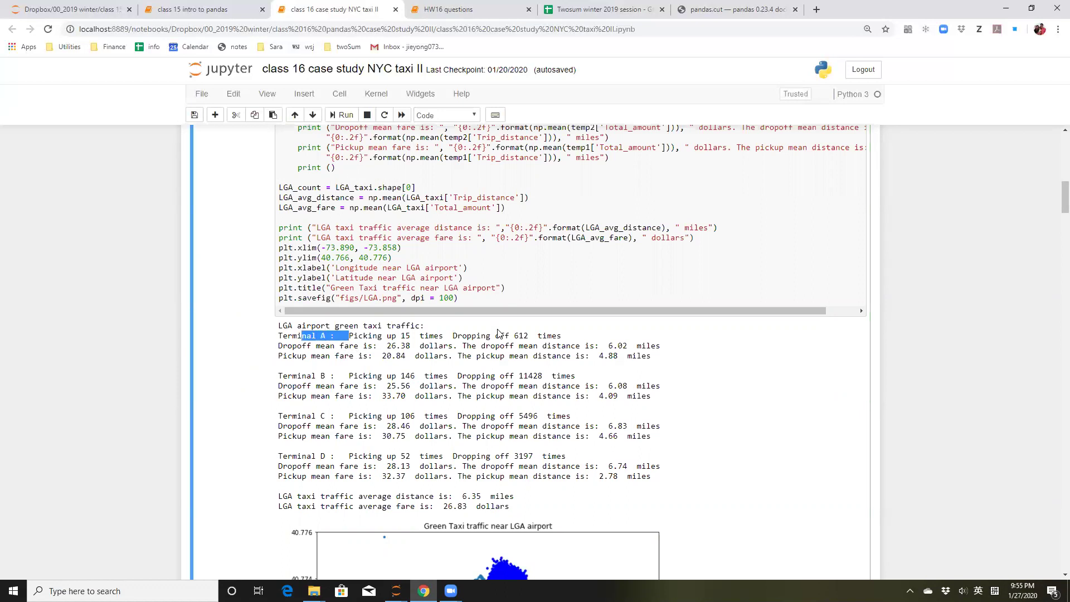
drag(495, 335, 532, 337)
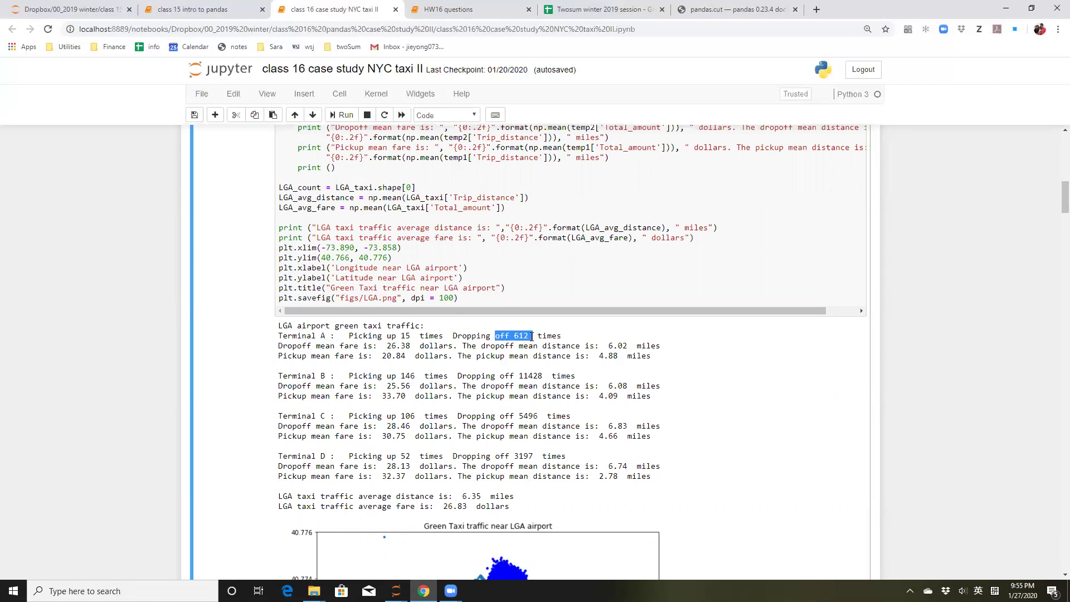
drag(393, 330, 420, 336)
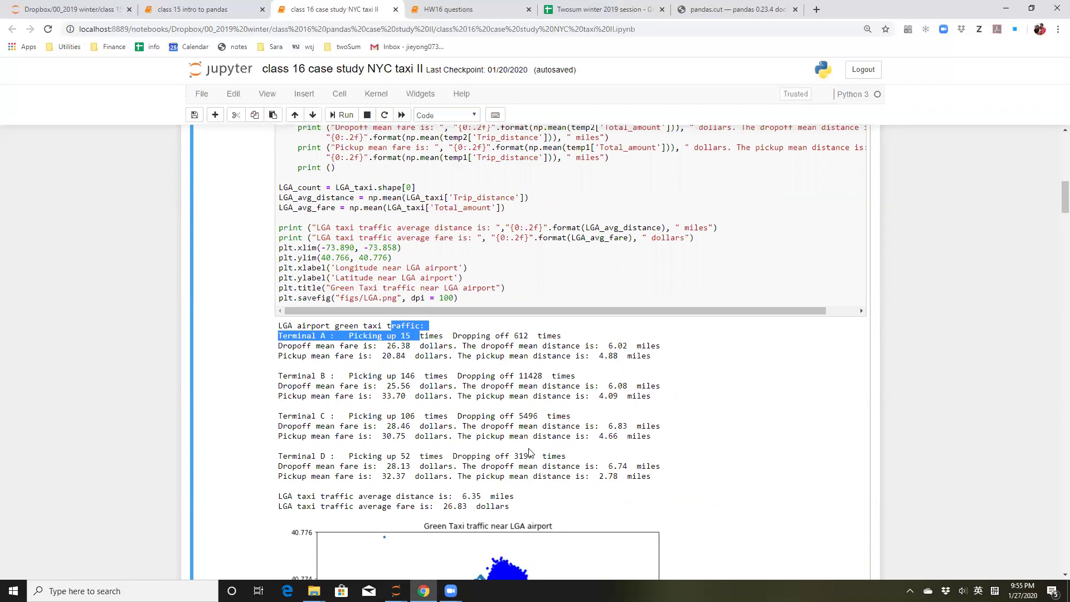
drag(523, 376, 547, 378)
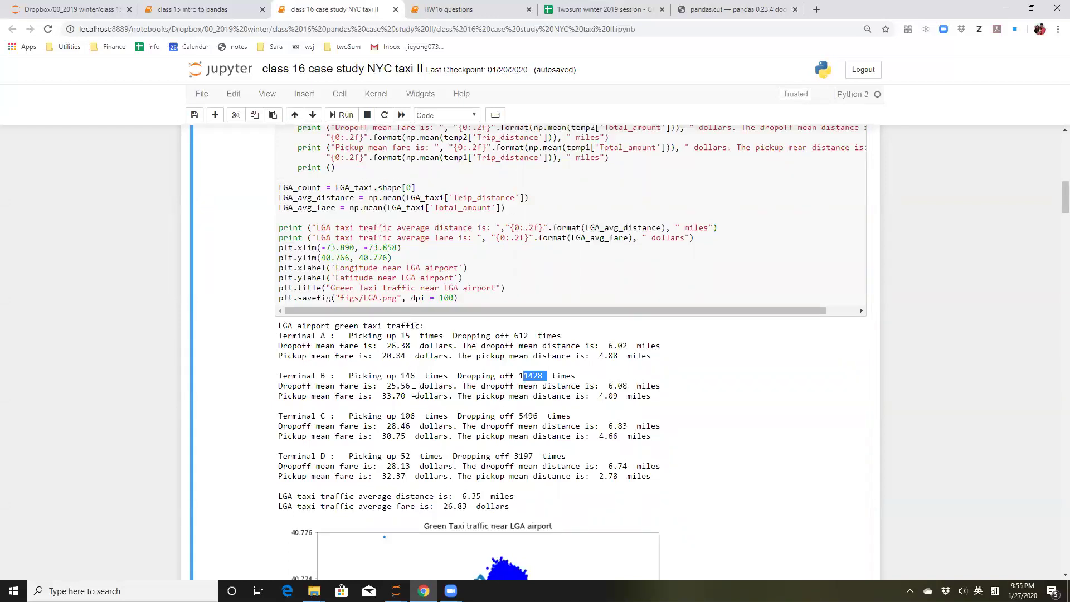
drag(462, 335, 516, 335)
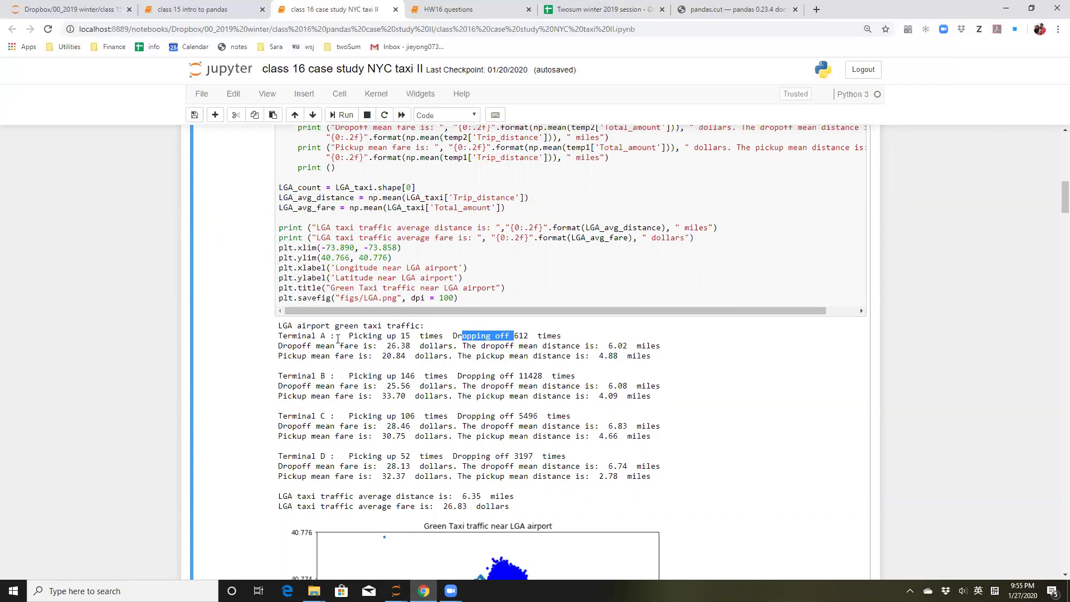
drag(510, 336, 530, 334)
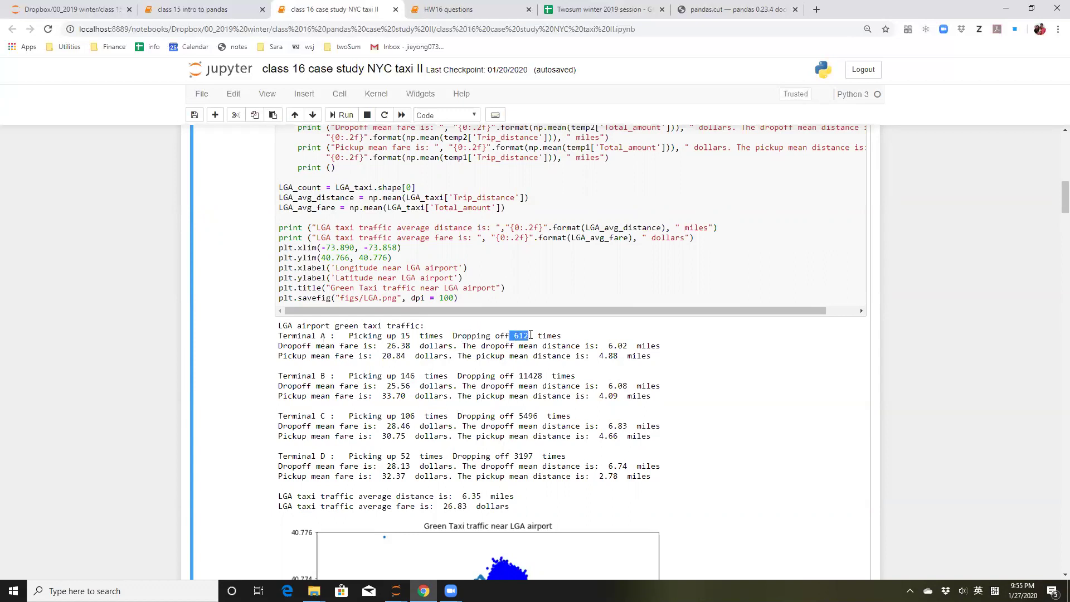
drag(516, 377, 552, 377)
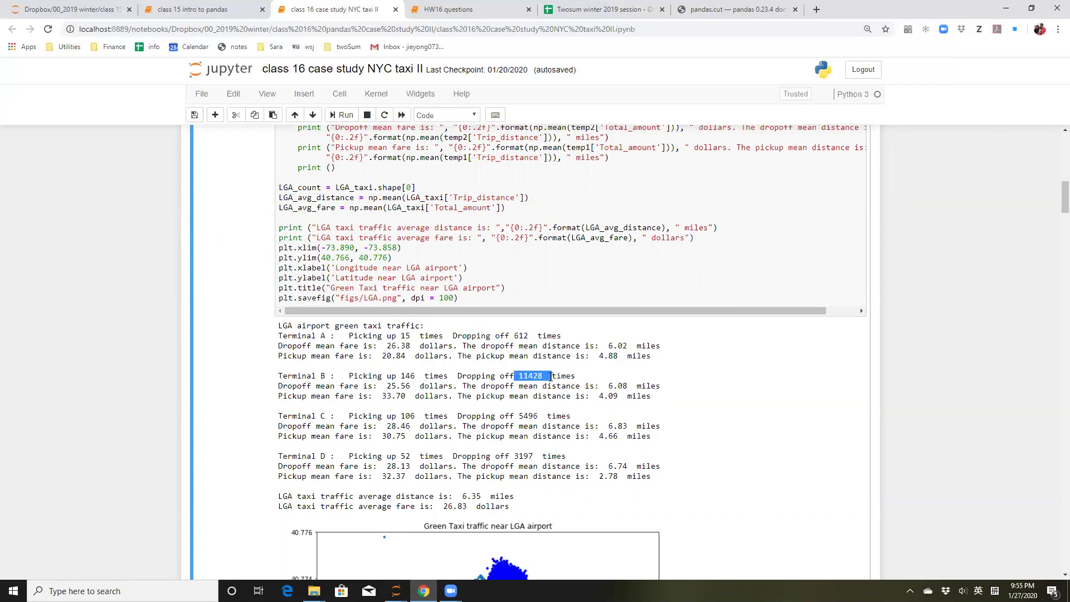
drag(520, 416, 539, 421)
drag(514, 456, 531, 457)
Compare Terminal B's mean fares and mean trip distances for drop-offs and pickups in the LGA output.
drag(510, 375, 564, 377)
drag(307, 385, 632, 385)
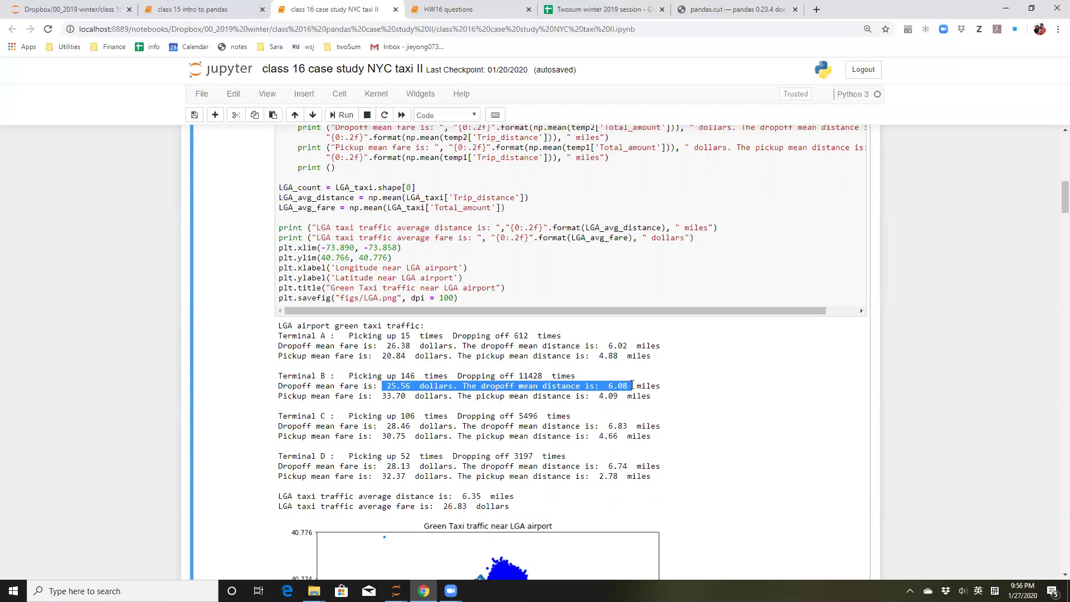
drag(657, 384, 598, 385)
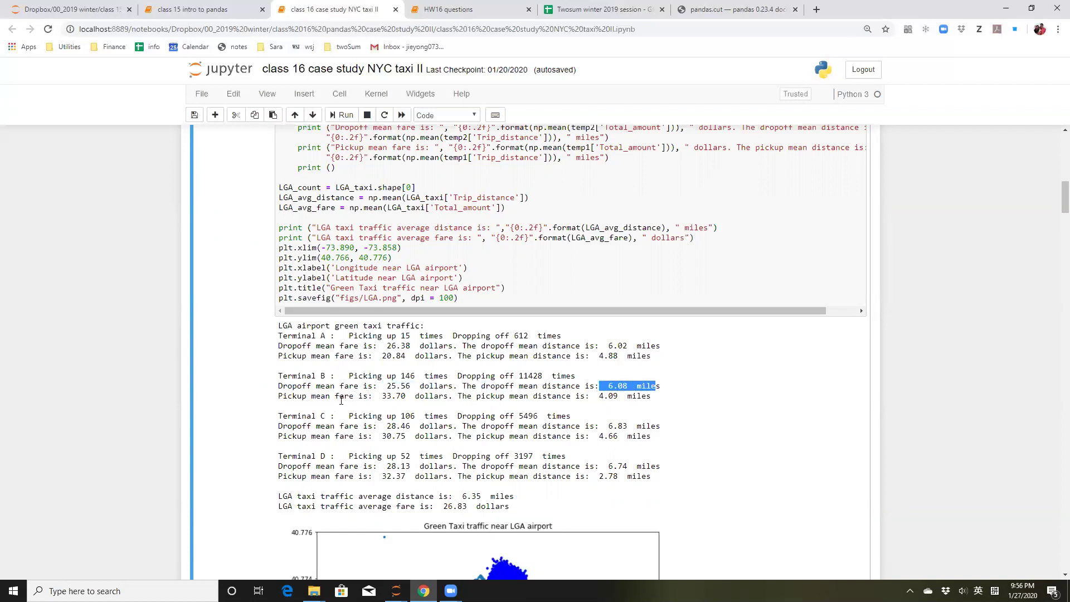
drag(372, 376, 407, 374)
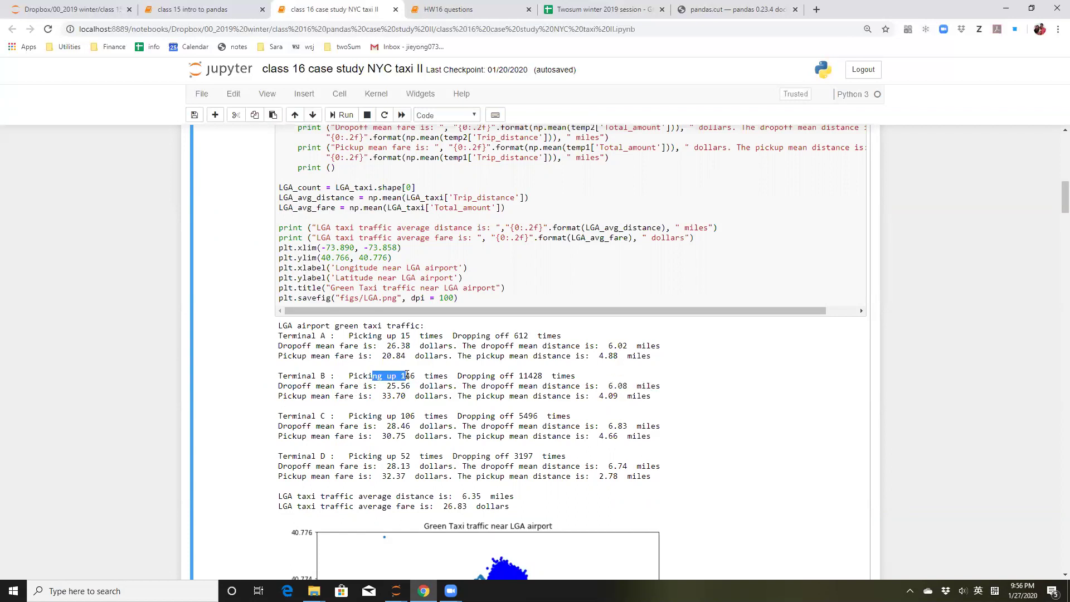
click(383, 396)
drag(384, 396, 388, 397)
click(385, 397)
drag(379, 395, 406, 395)
drag(585, 395, 638, 401)
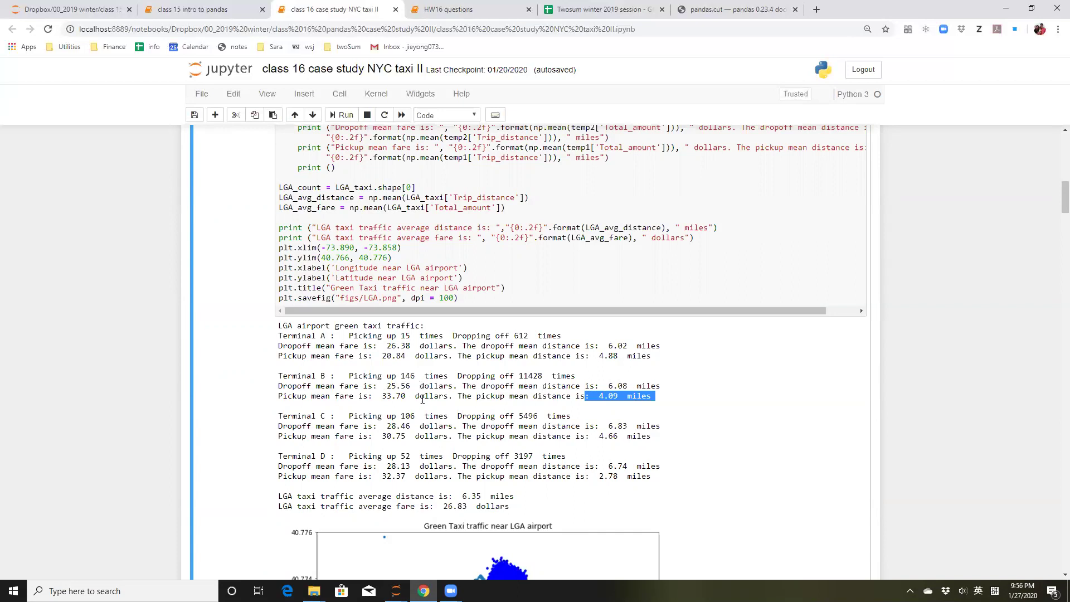
drag(368, 385, 446, 386)
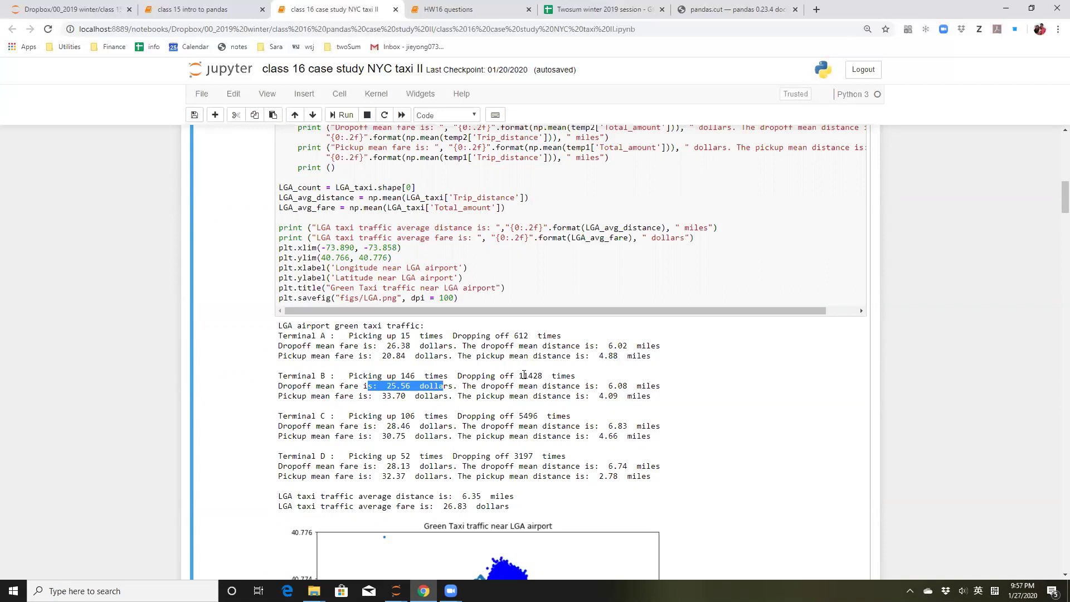
drag(609, 385, 643, 386)
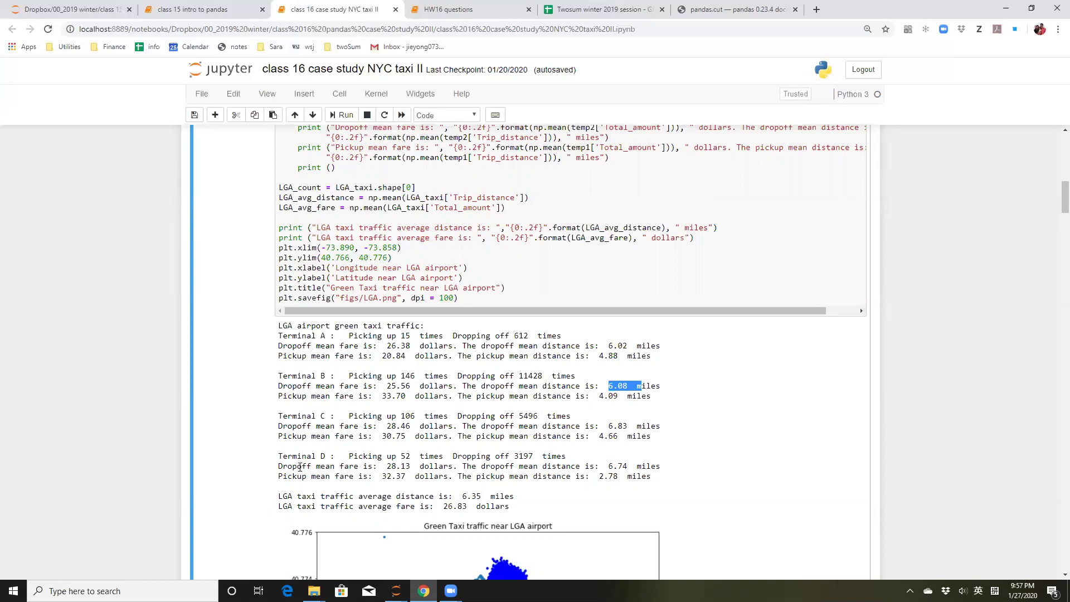
Trace Terminal B's printed statistics back to the loop's print statements using temp1.shape[0] and the mean Trip_distance of temp1 and temp2.
scroll(457, 335, up, 4)
click(457, 332)
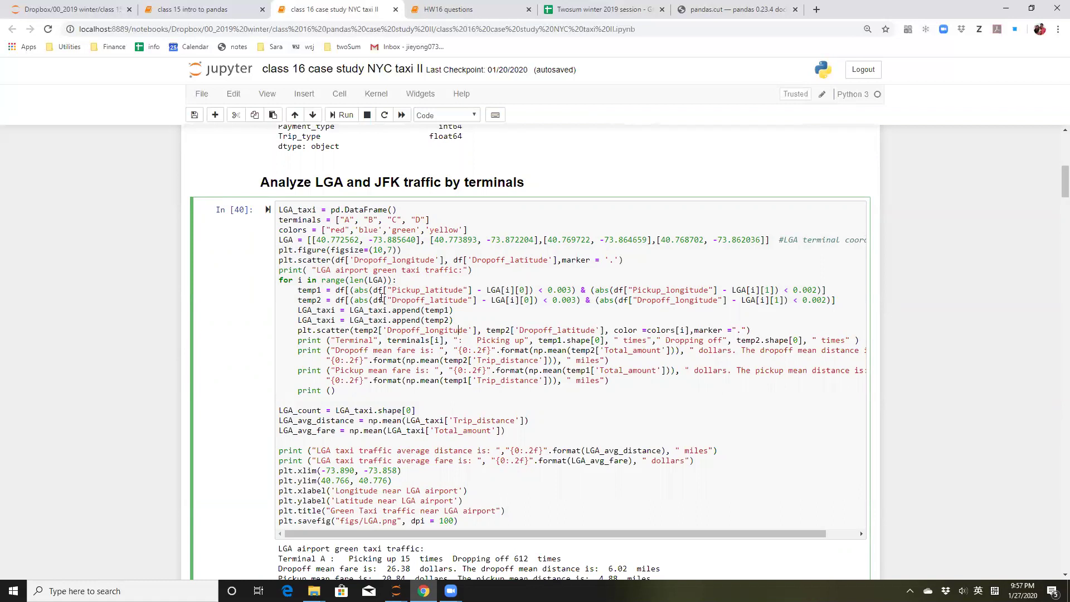
scroll(335, 365, down, 3)
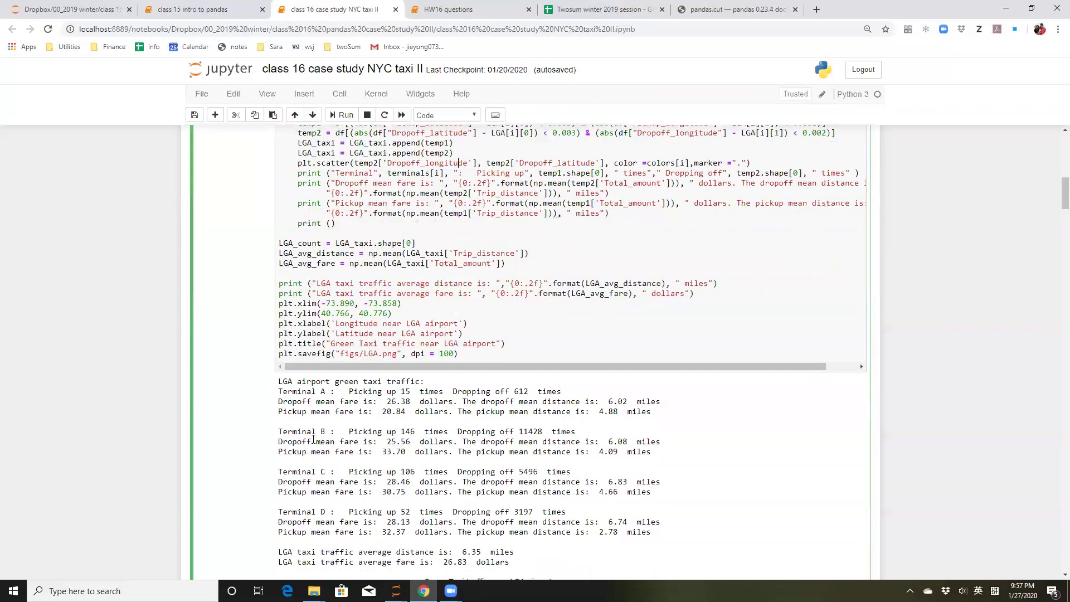
drag(292, 433, 344, 443)
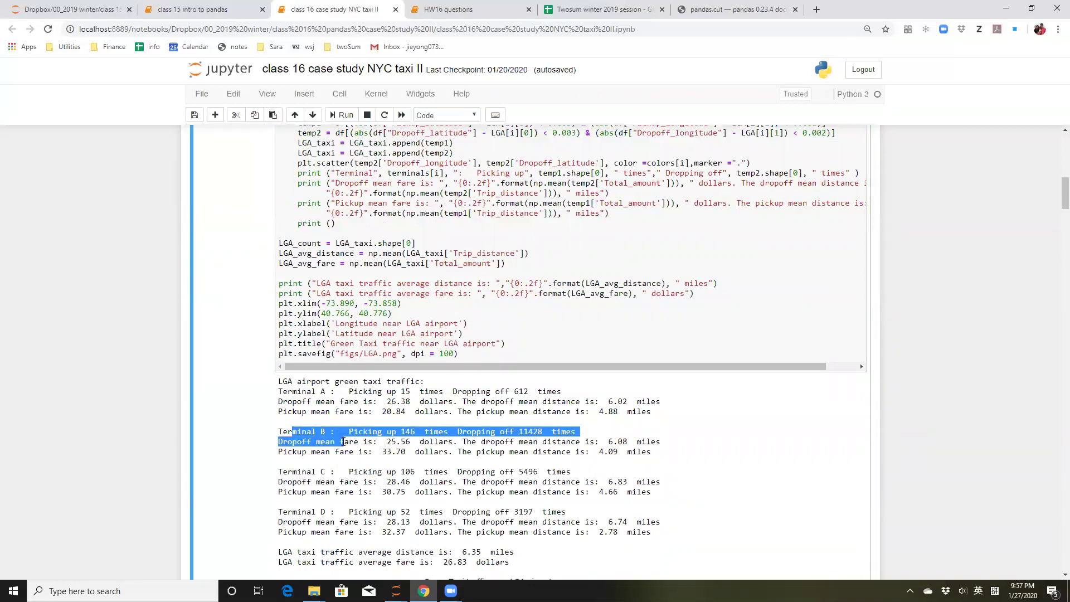
scroll(343, 441, up, 1)
click(396, 259)
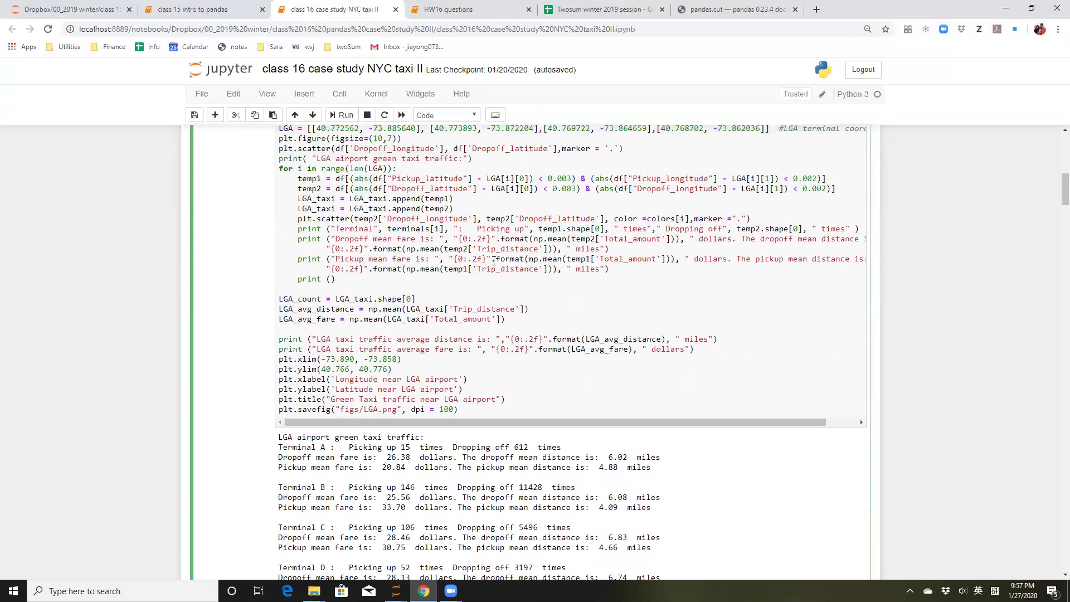
drag(402, 249, 539, 249)
drag(415, 269, 487, 269)
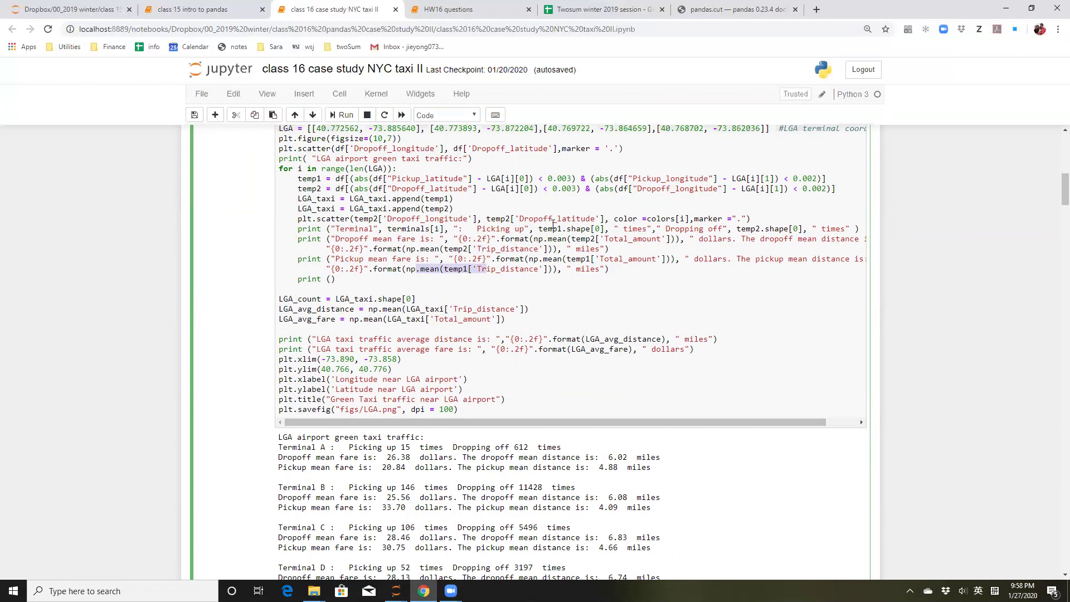
drag(538, 229, 601, 229)
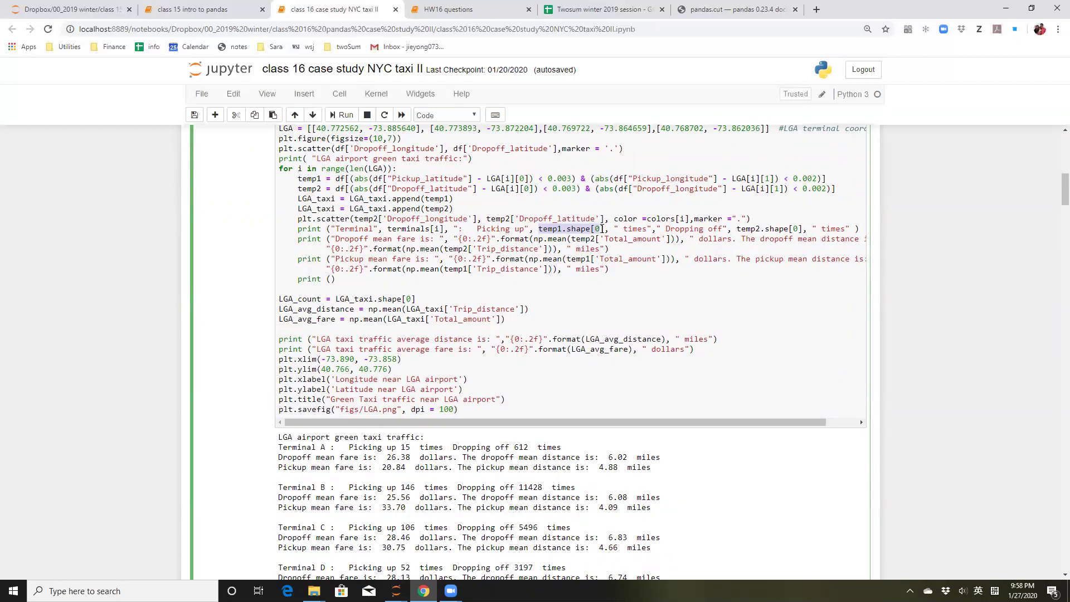
click(489, 271)
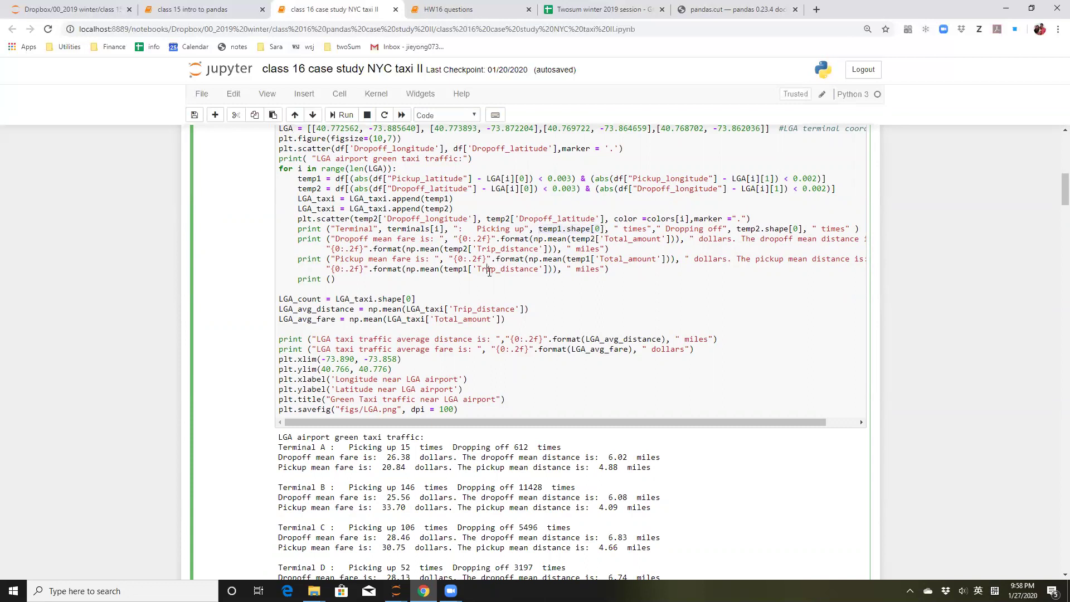
scroll(488, 272, up, 1)
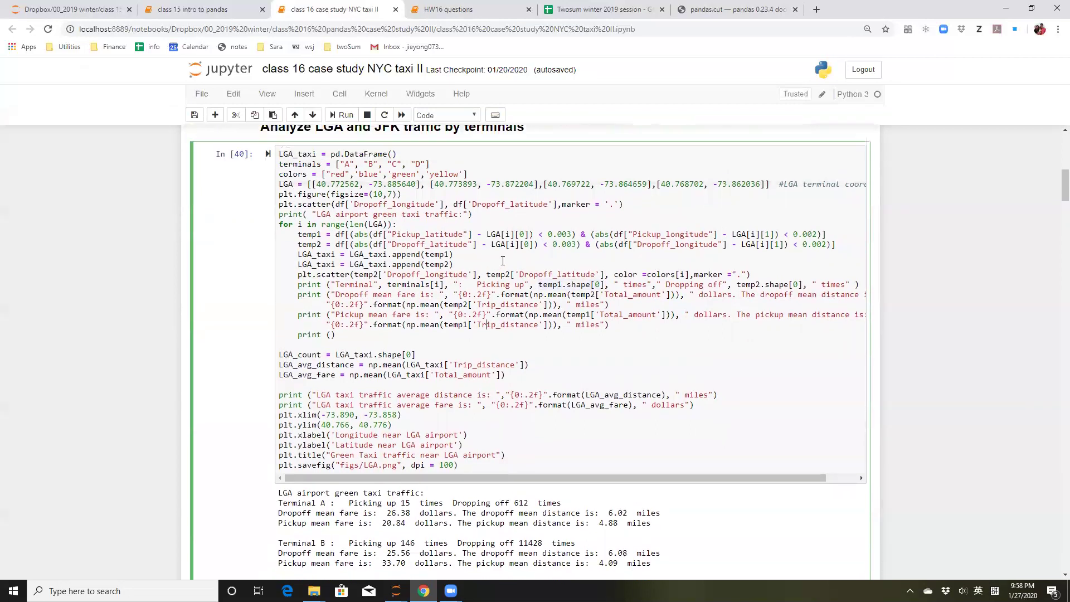
Examine the LGA traffic scatter plot and the colored clusters that mark the four terminals.
click(958, 270)
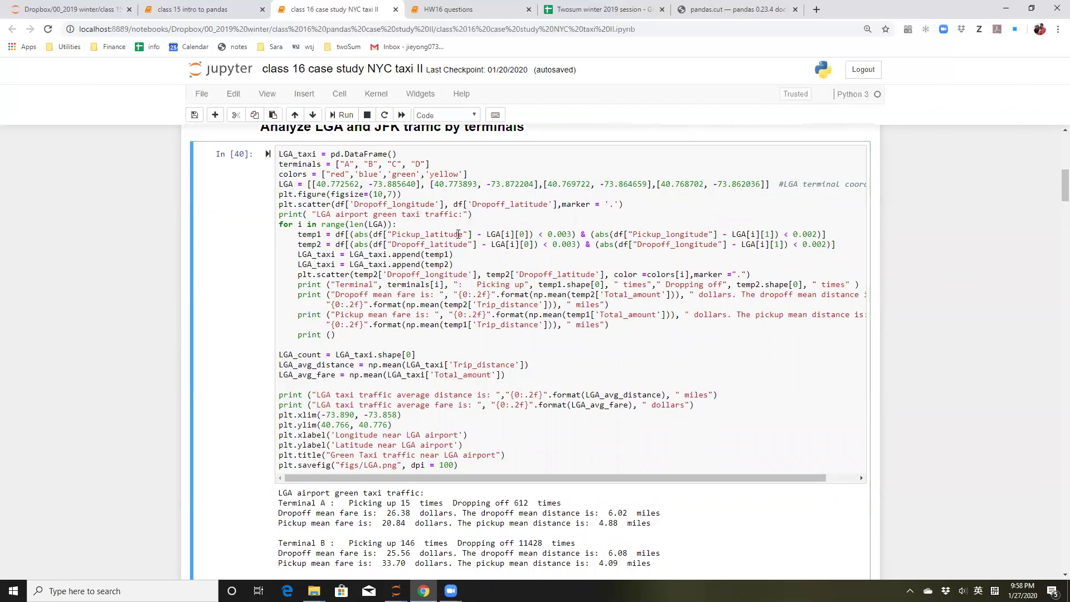
scroll(905, 284, down, 8)
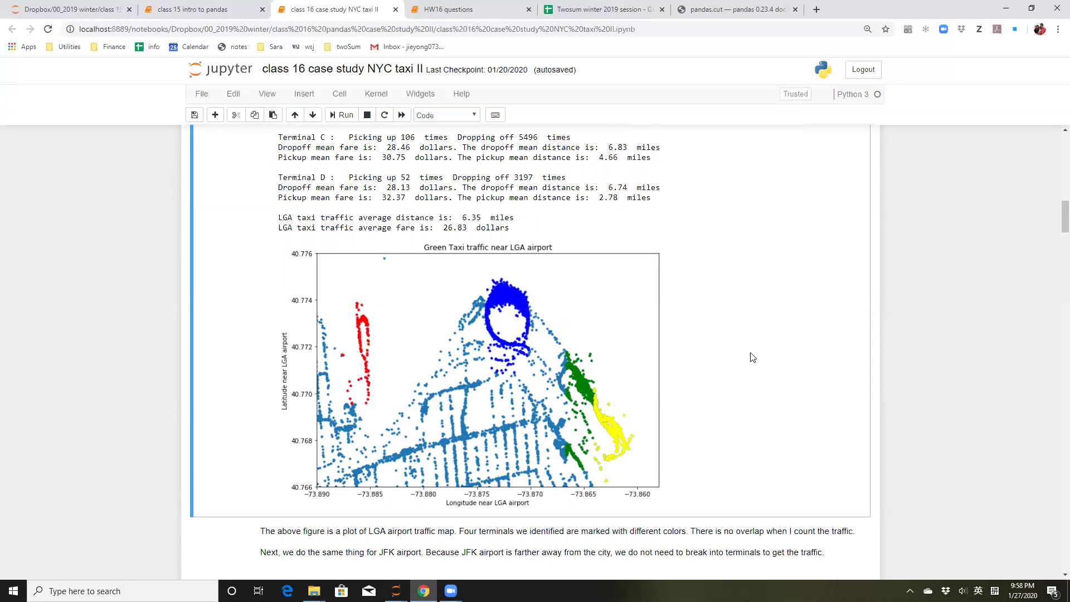
scroll(913, 322, down, 3)
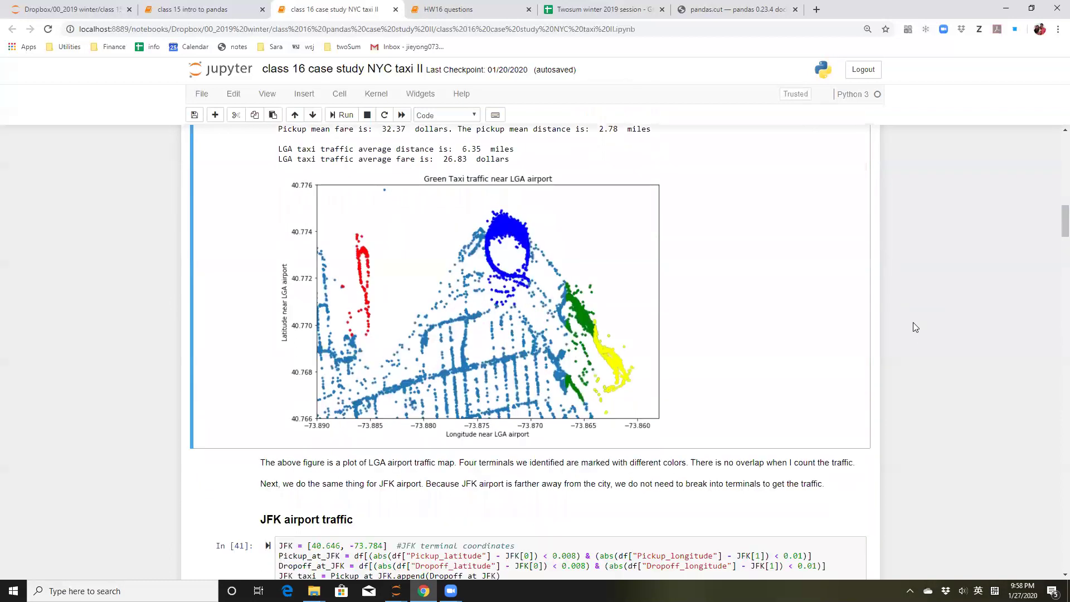
scroll(495, 283, up, 1)
scroll(494, 279, up, 1)
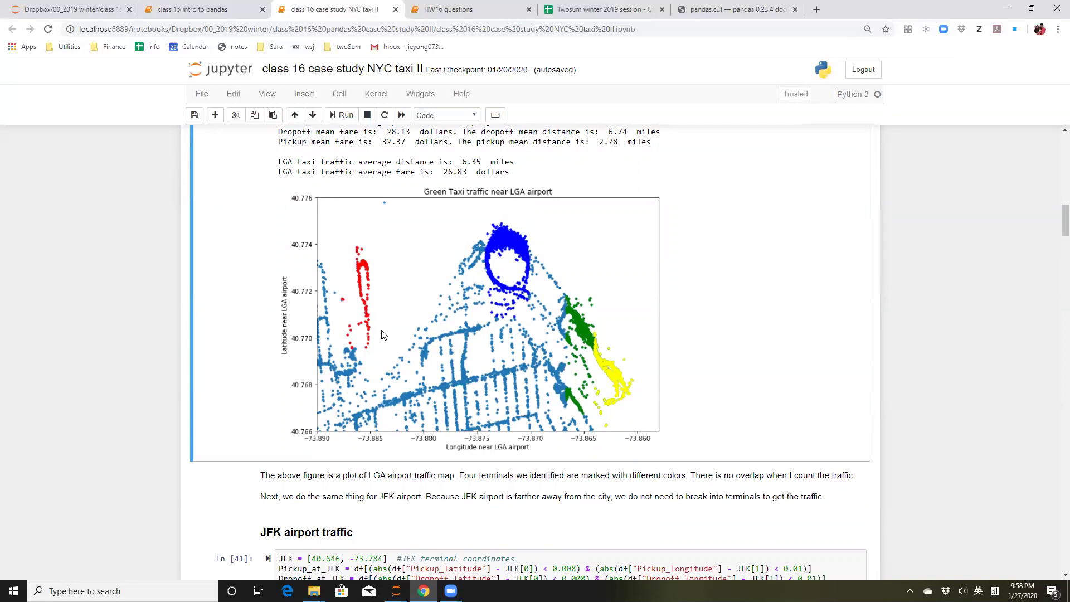
Review the JFK airport traffic code with its pickup and drop-off filters, and glance at the JFK traffic map and bar plot.
scroll(946, 287, down, 2)
scroll(945, 287, down, 3)
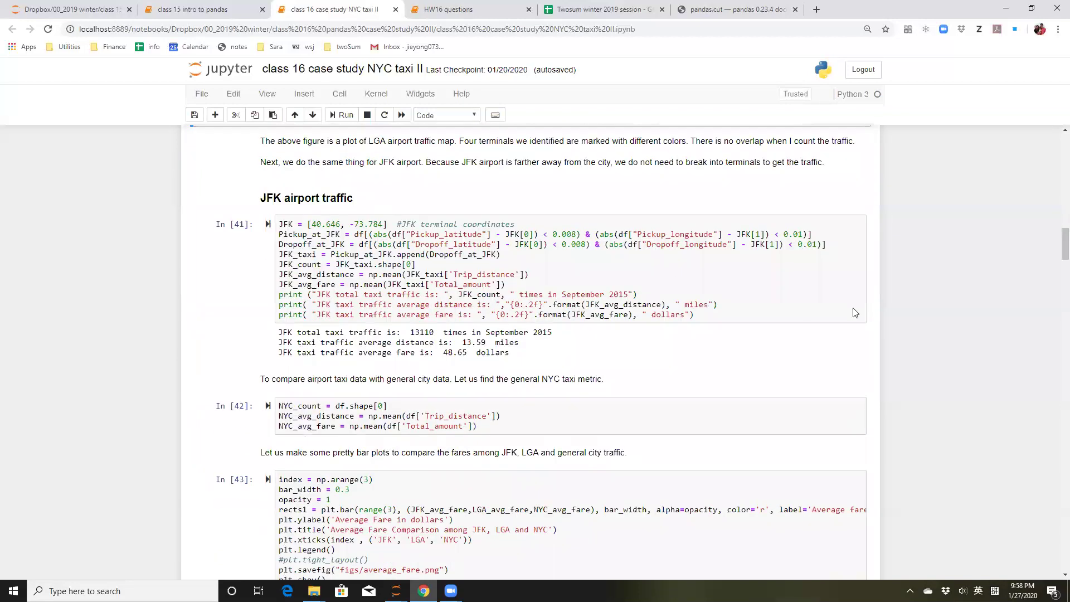
click(406, 264)
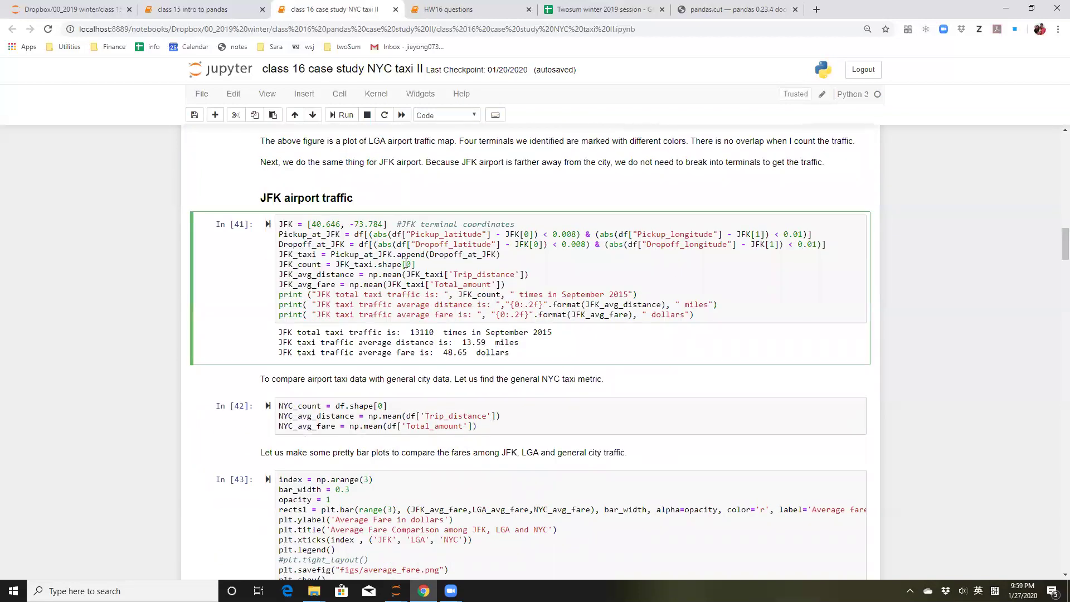
scroll(407, 264, down, 16)
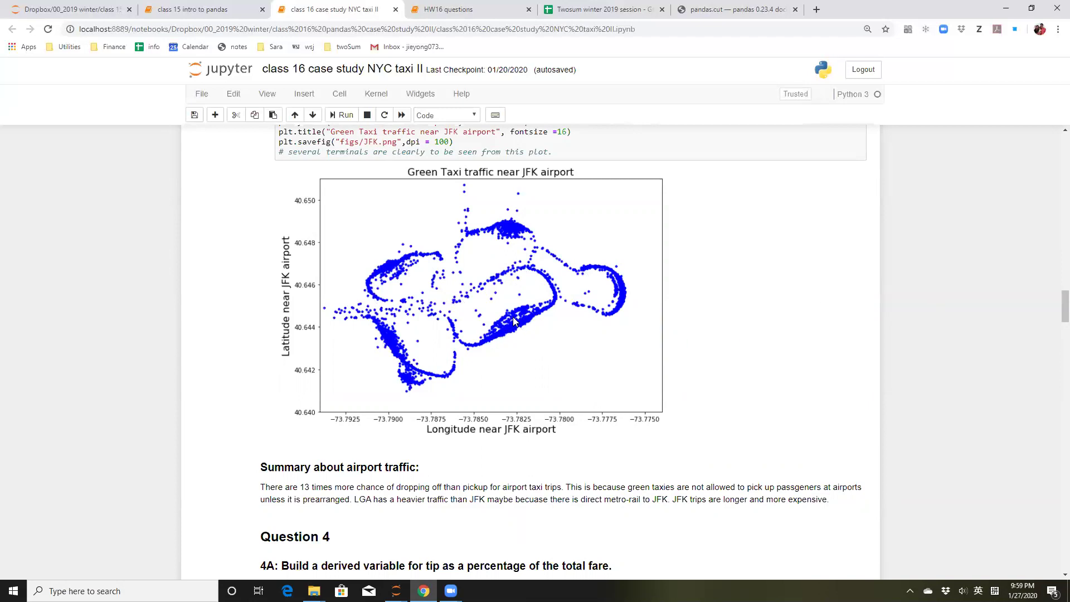
scroll(914, 295, up, 10)
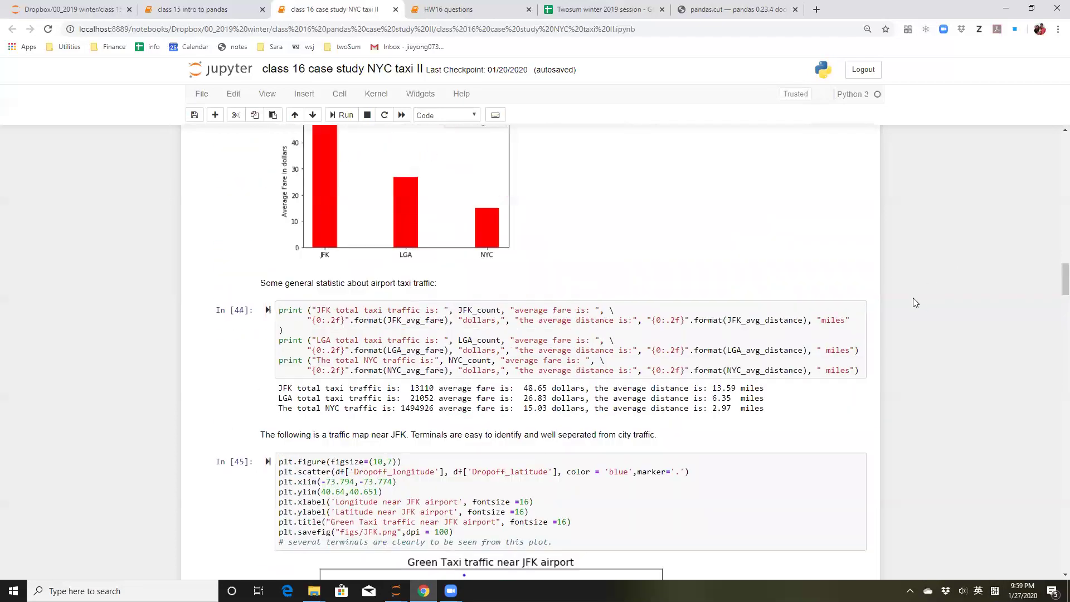
scroll(913, 298, up, 5)
click(413, 256)
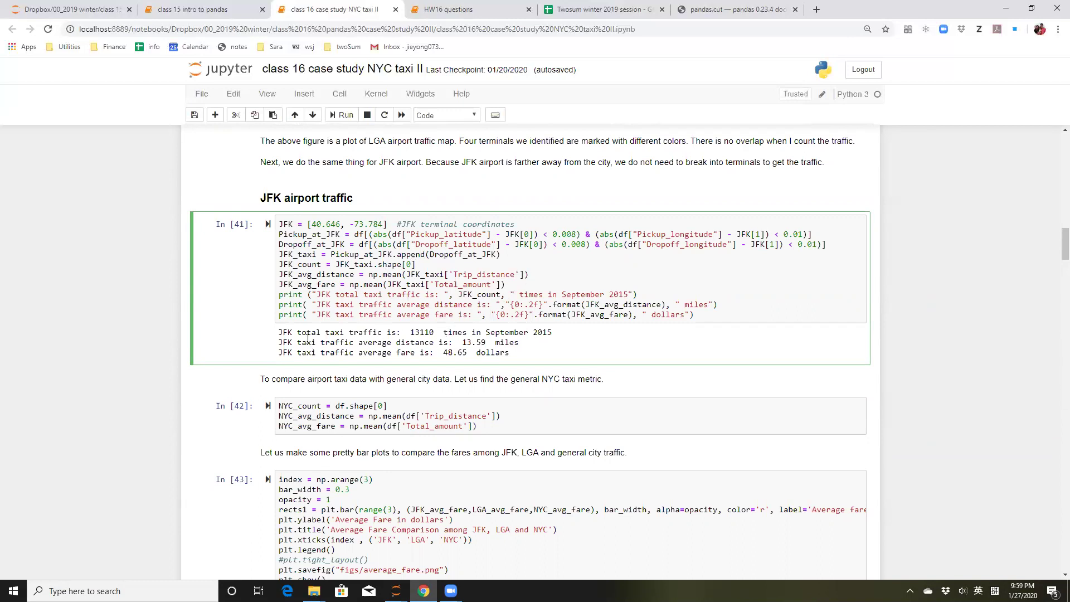
Compare JFK's total taxi traffic with Terminal B's drop-off count in the LGA output.
drag(310, 333, 450, 332)
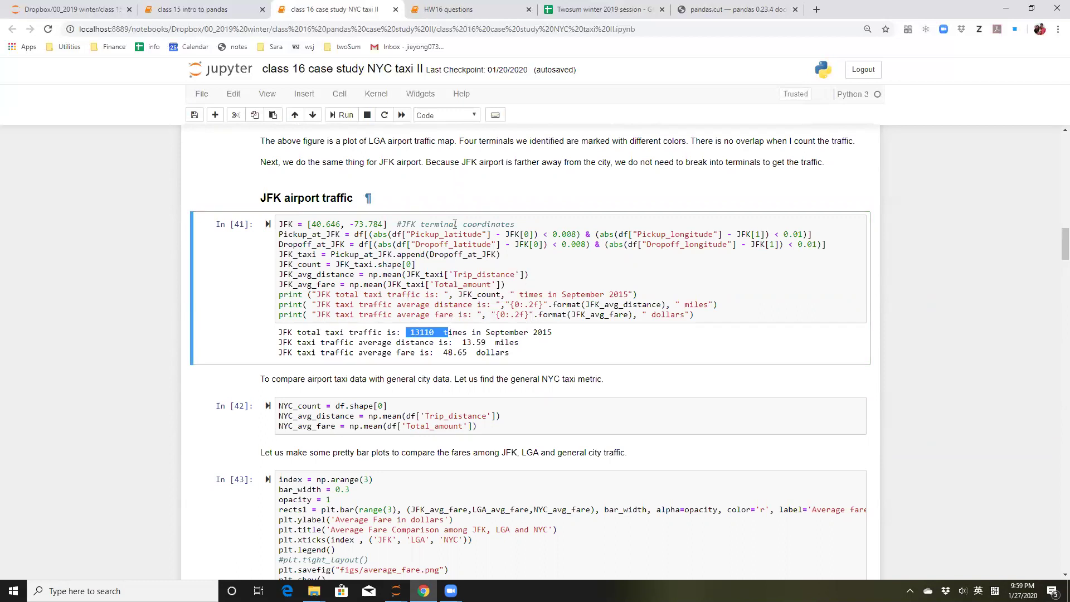
scroll(461, 258, up, 6)
scroll(461, 258, up, 4)
drag(516, 265, 547, 265)
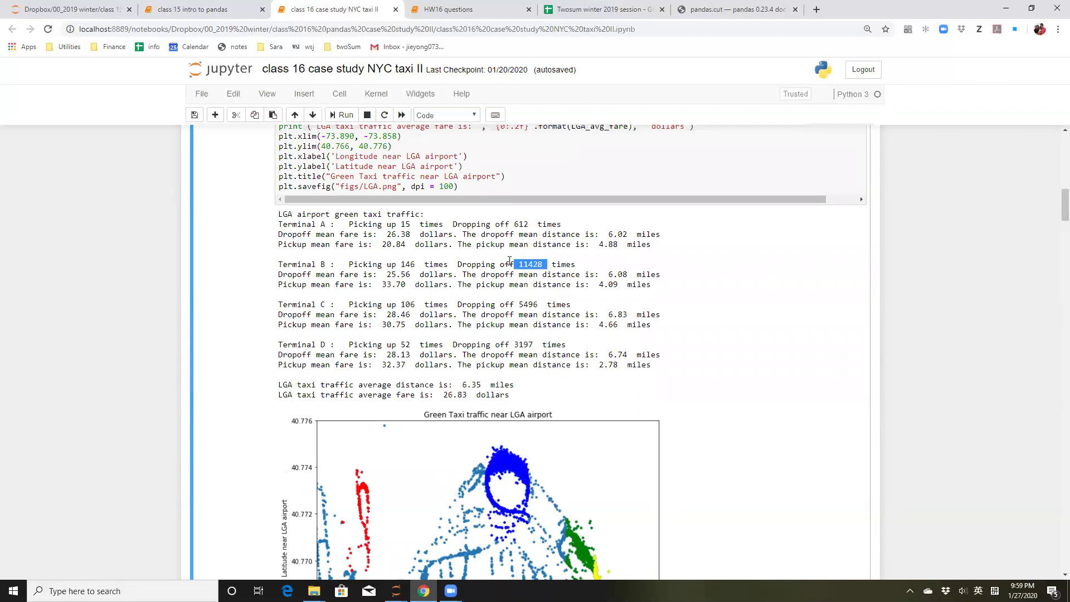
scroll(509, 261, down, 9)
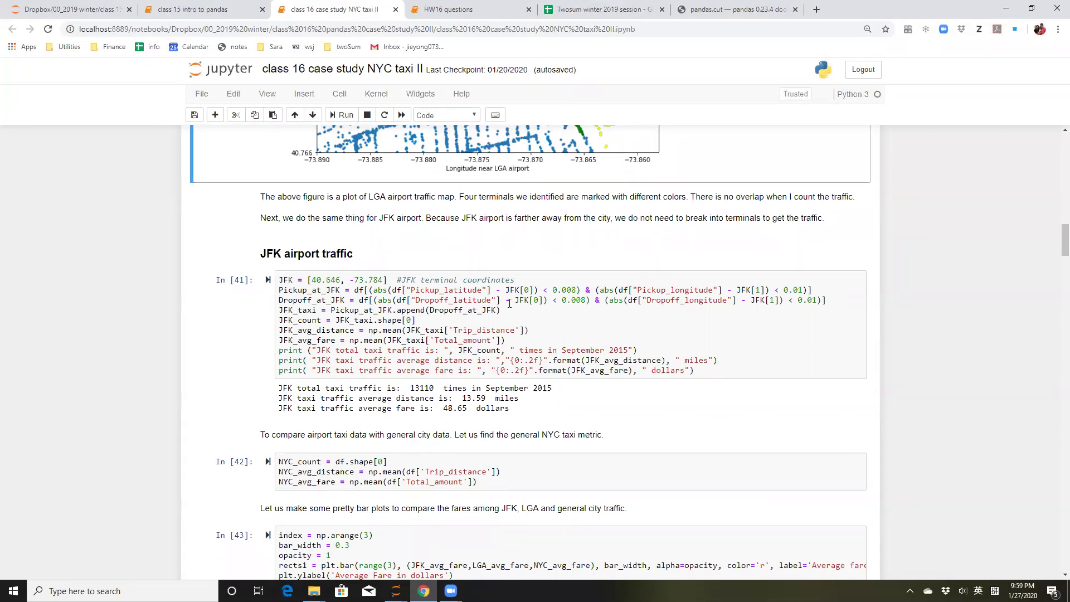
scroll(512, 303, up, 4)
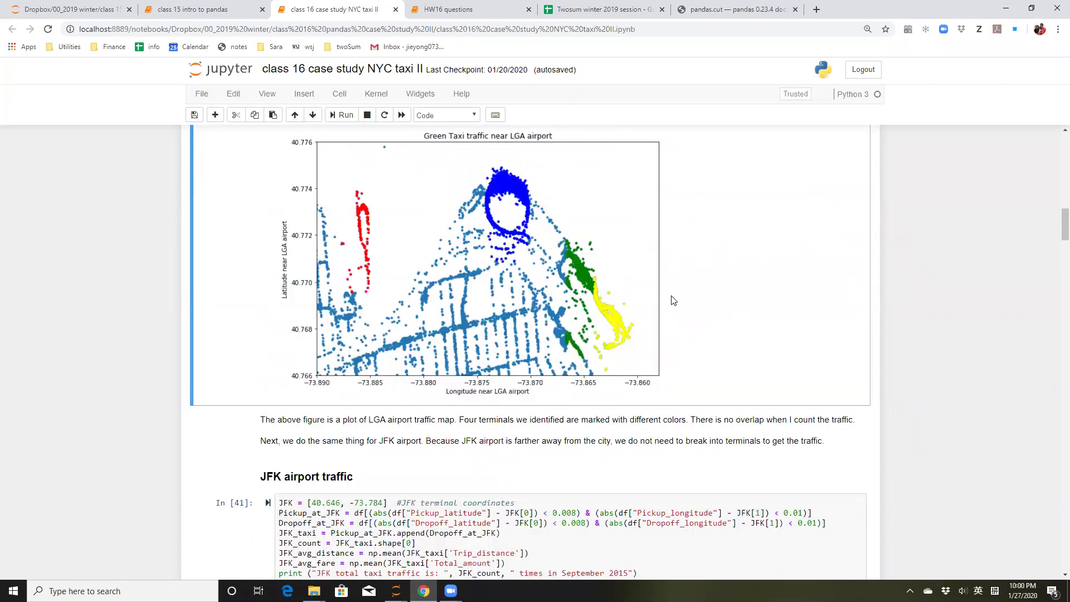
Review the cell computing the general NYC metrics: NYC_count, NYC_avg_distance and NYC_avg_fare.
scroll(674, 301, down, 5)
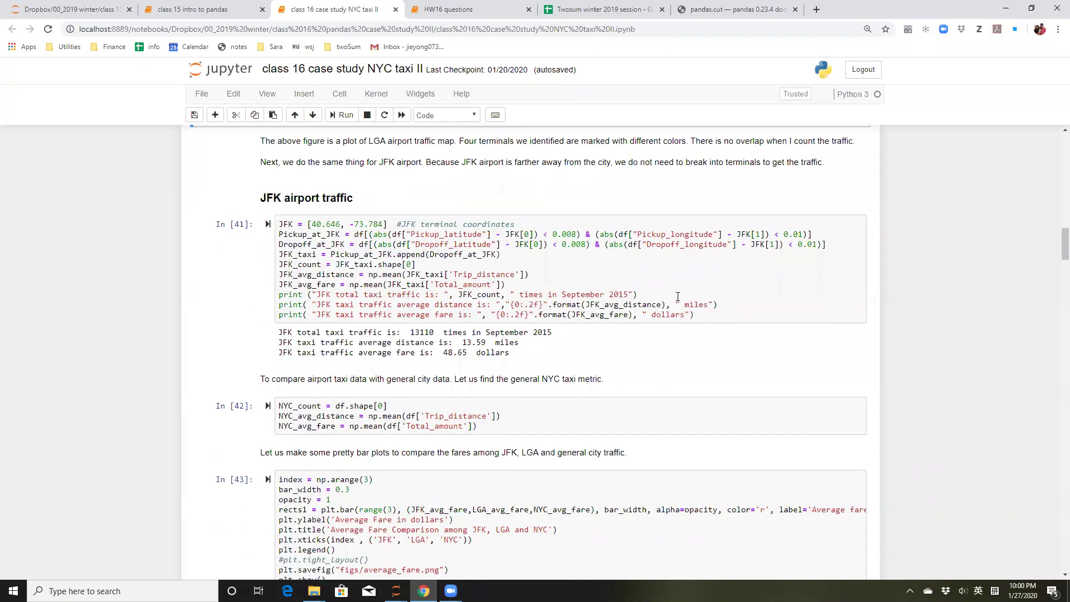
scroll(678, 295, down, 2)
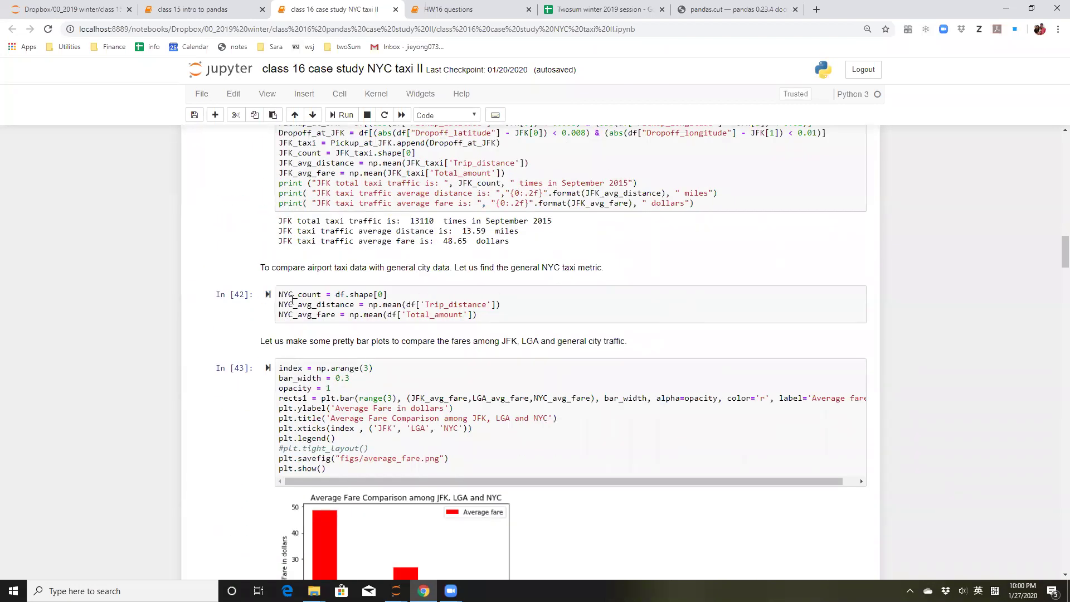
drag(293, 295, 310, 292)
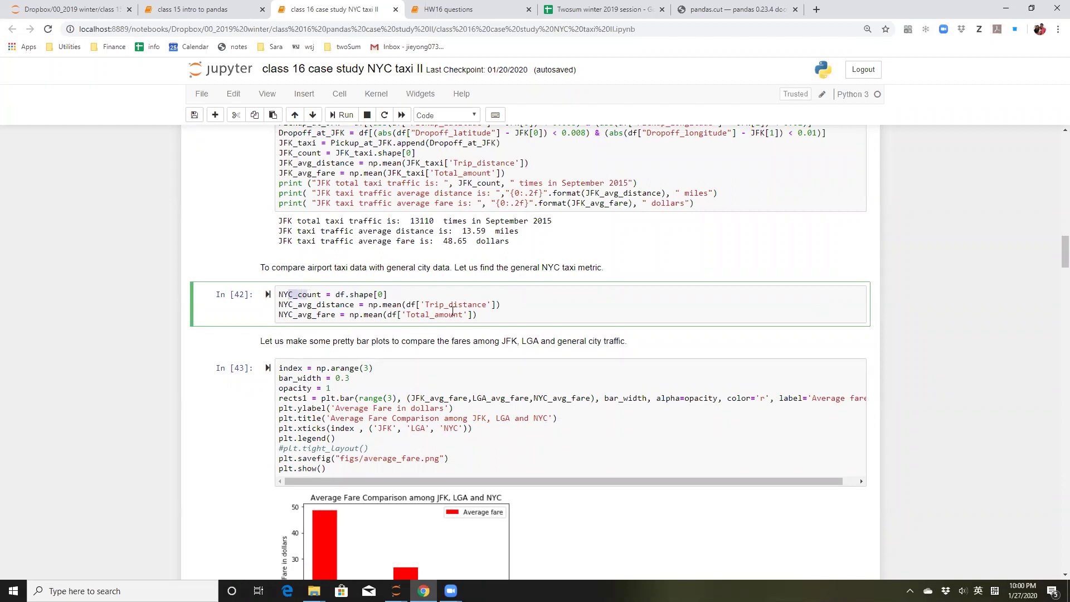
Examine the average fare bar plot code, covering the plt.bar arguments, tick labels, legend and savefig call, against the resulting chart.
scroll(440, 315, down, 4)
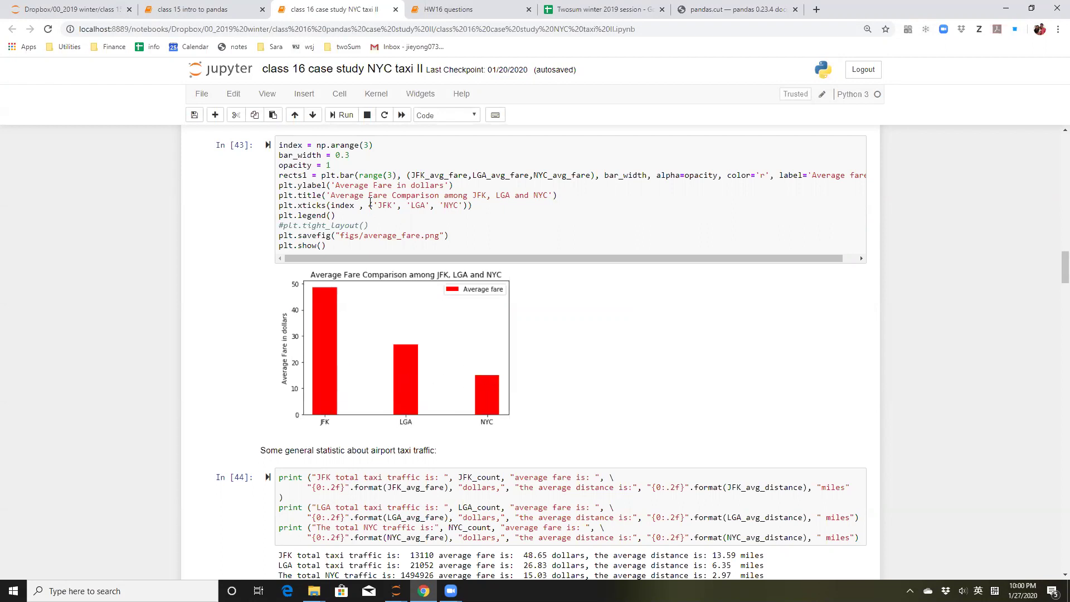
click(342, 177)
drag(341, 176, 396, 174)
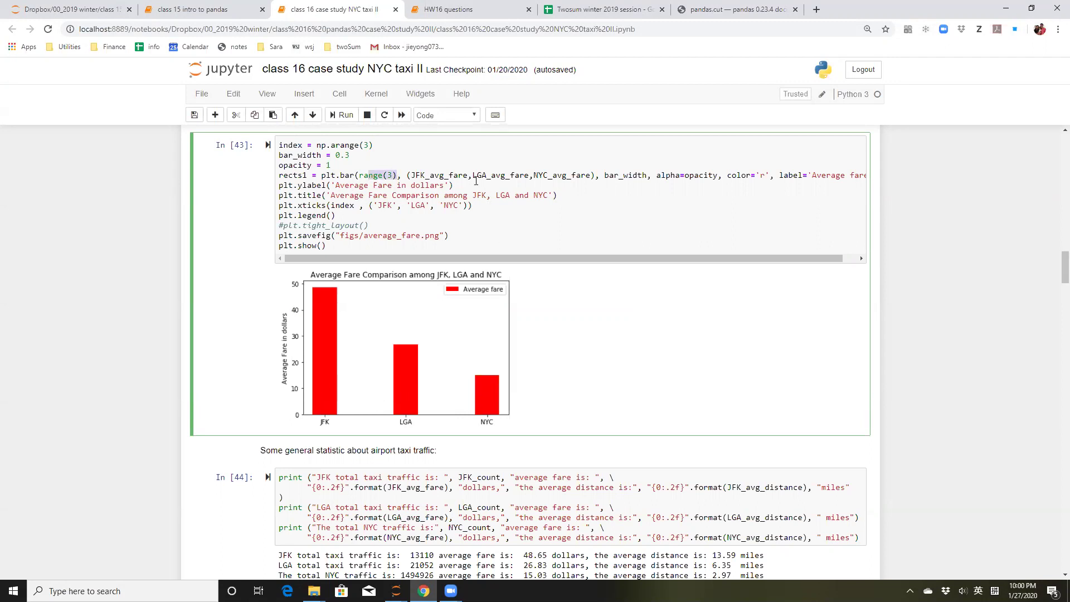
drag(426, 176, 712, 175)
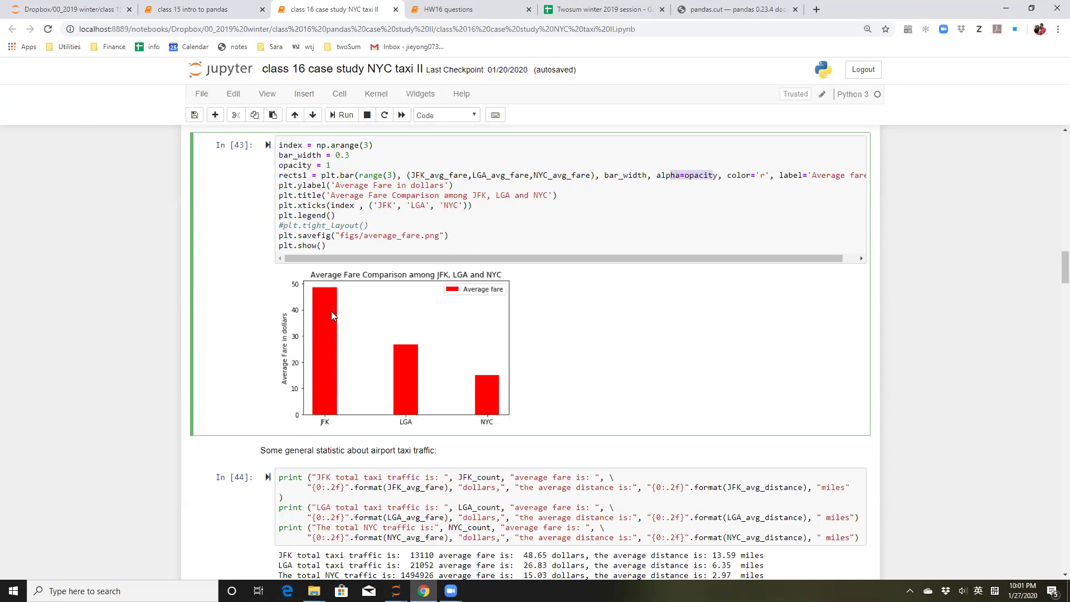
drag(521, 258, 535, 258)
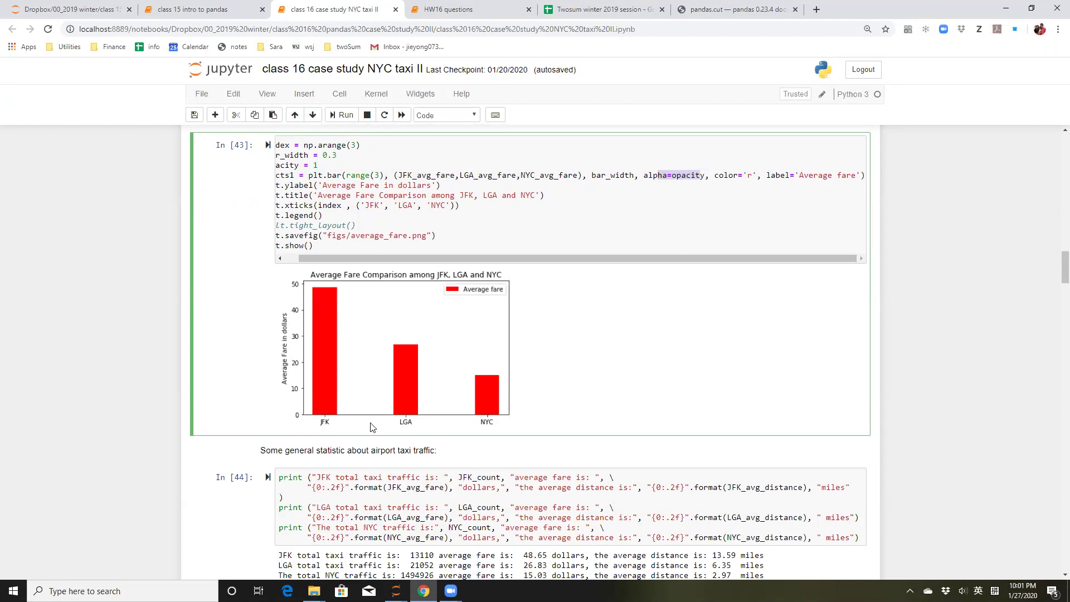
drag(447, 258, 432, 258)
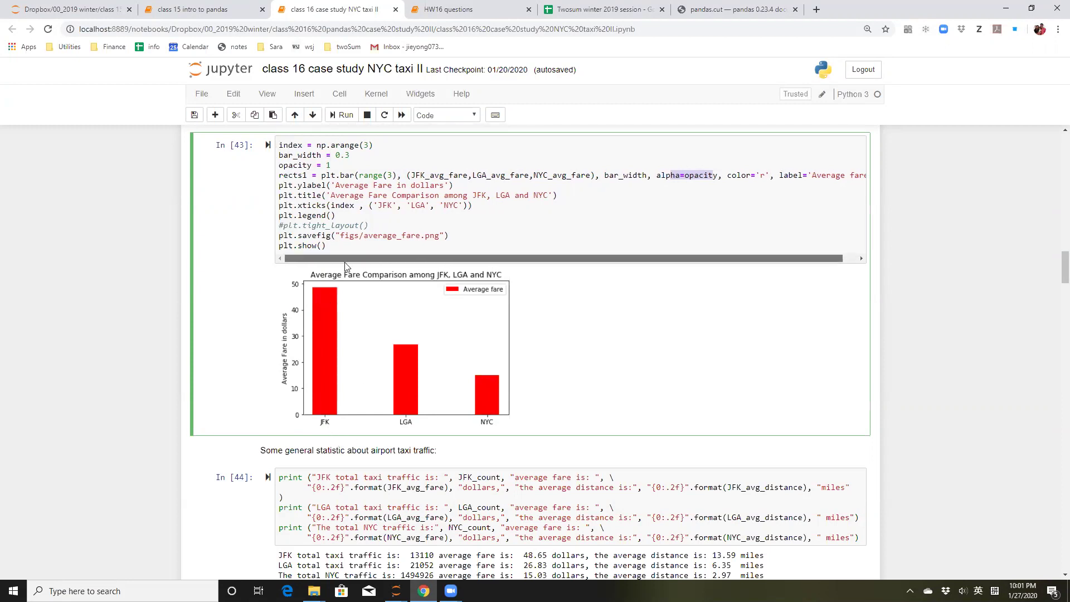
click(344, 206)
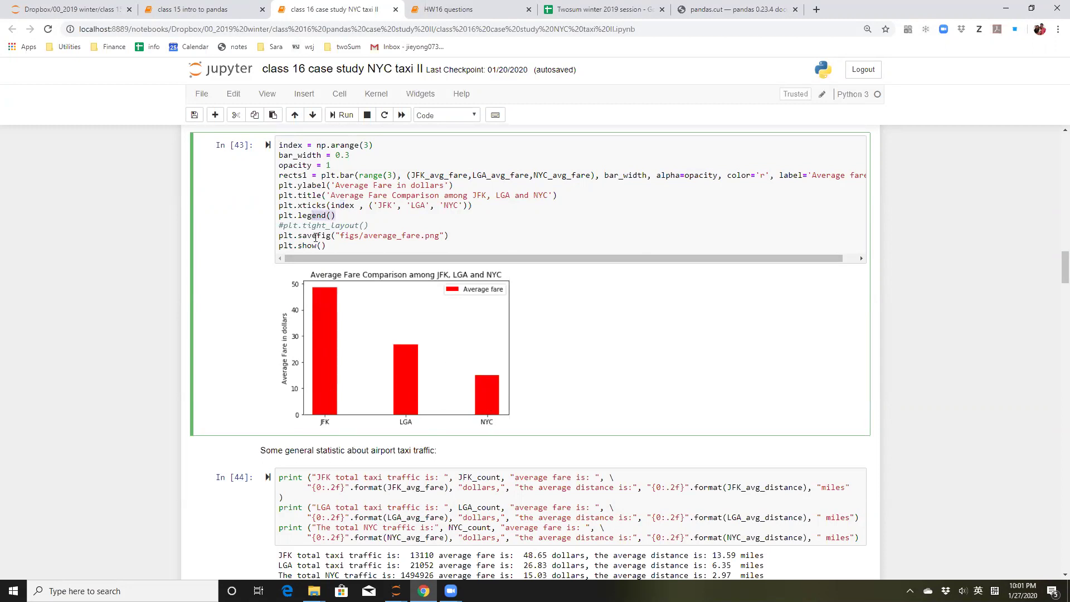
drag(312, 235, 374, 235)
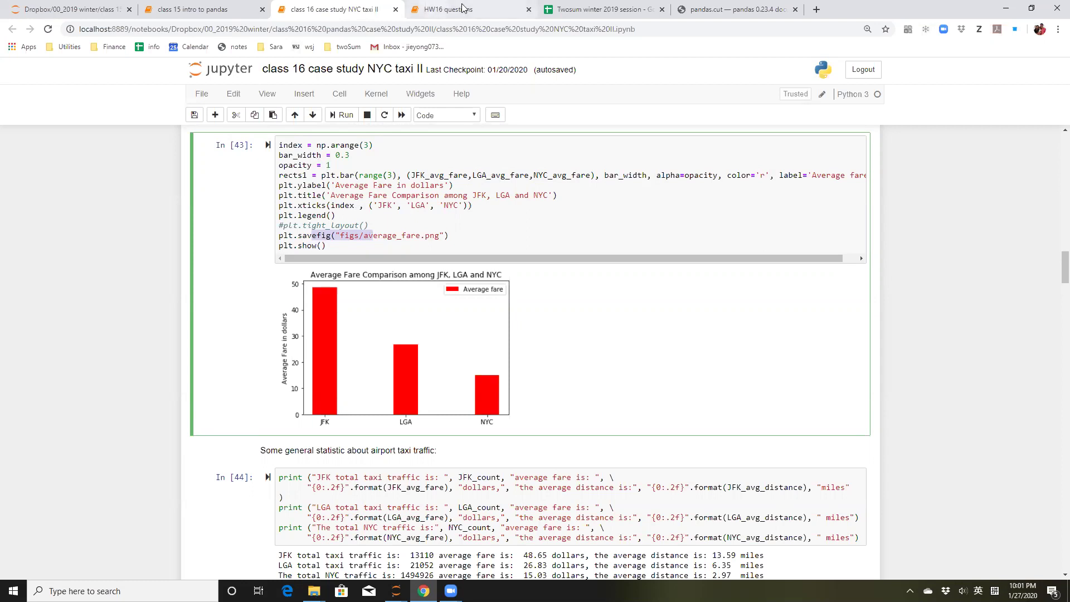
Search the web for "matplotlib bar chart" in the browser tab holding the pandas.cut documentation.
click(734, 9)
click(406, 29)
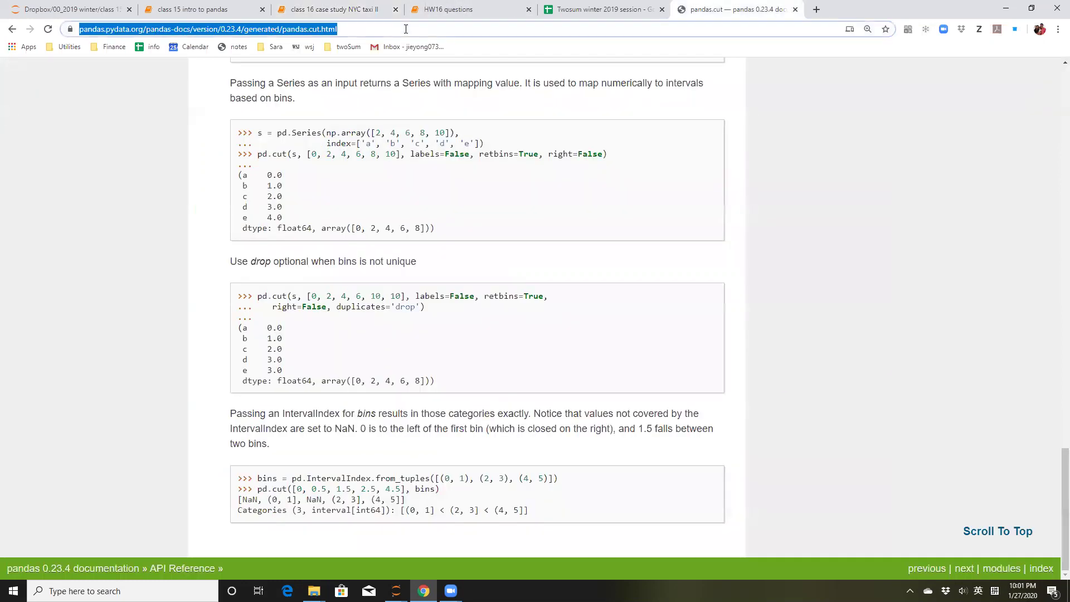
text(mat)
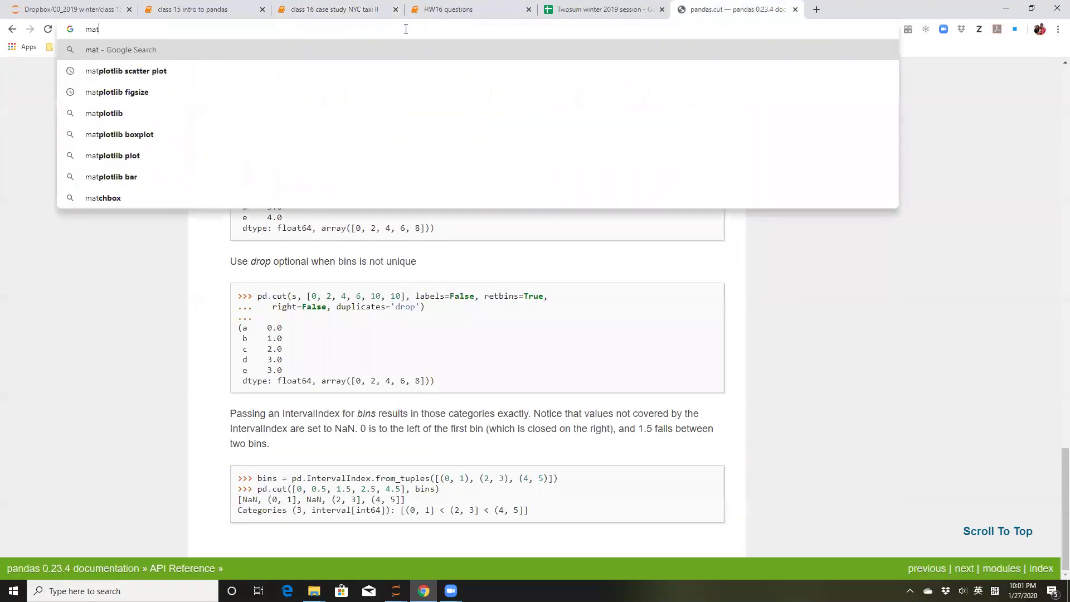
text(plotlib)
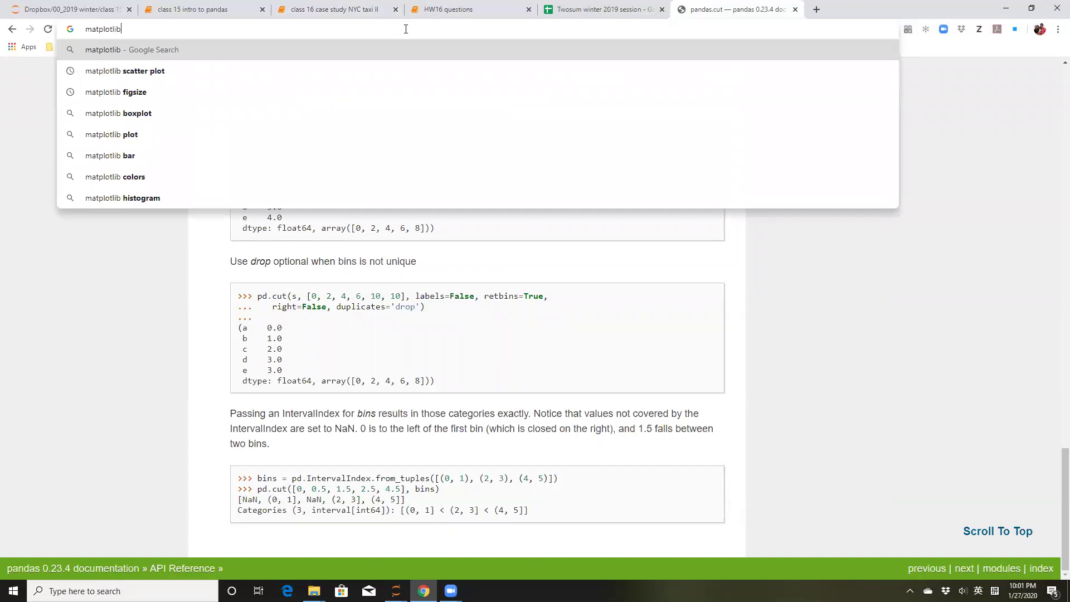
text( bar chart)
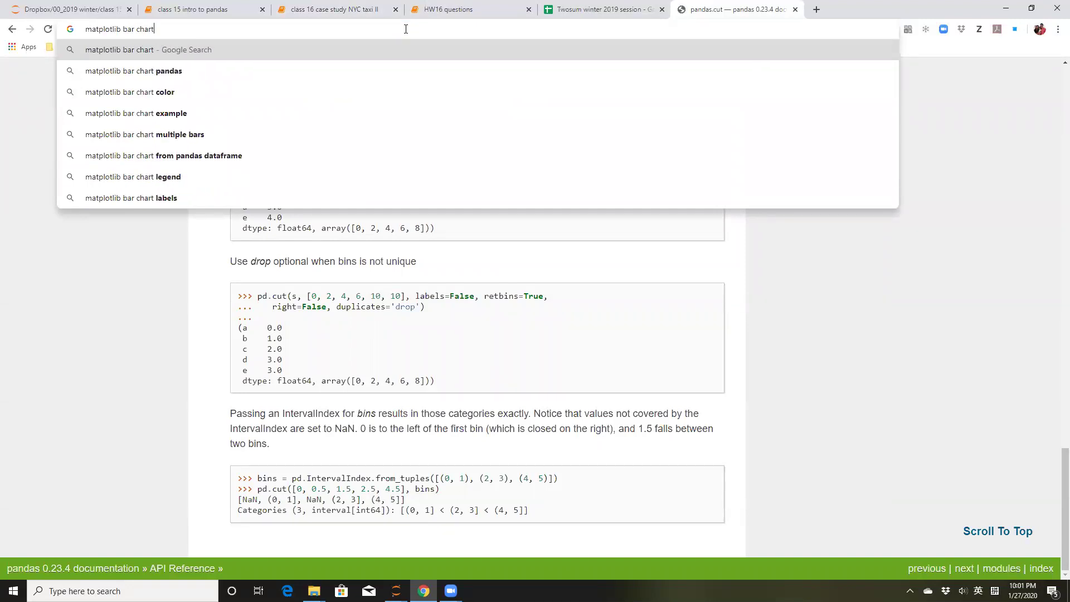
key(Return)
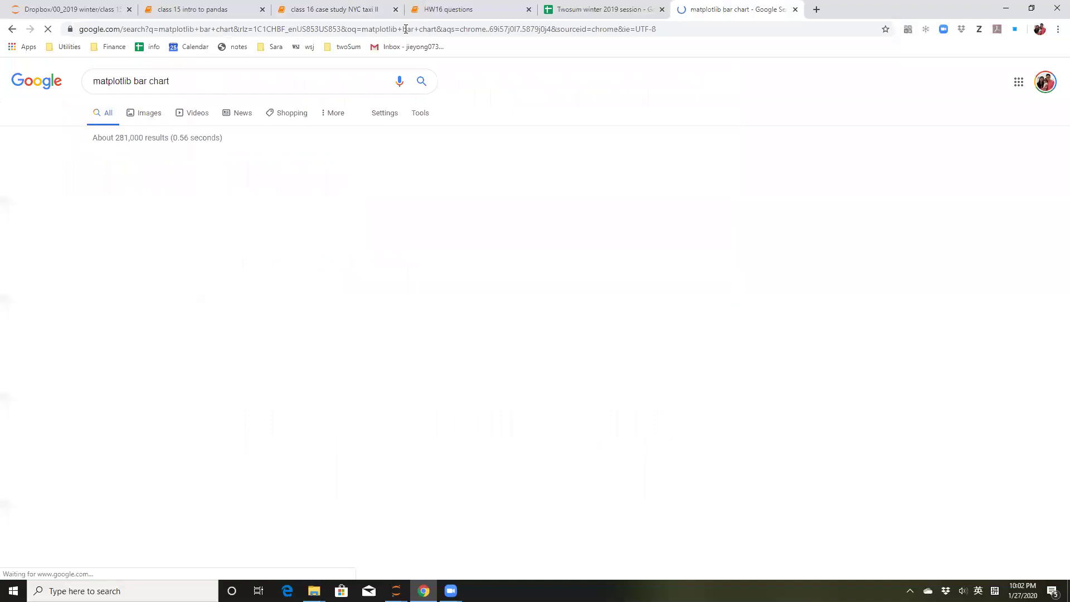
Open the matplotlib.pyplot.bar documentation from the search results and skim its parameters down to the examples gallery.
click(202, 176)
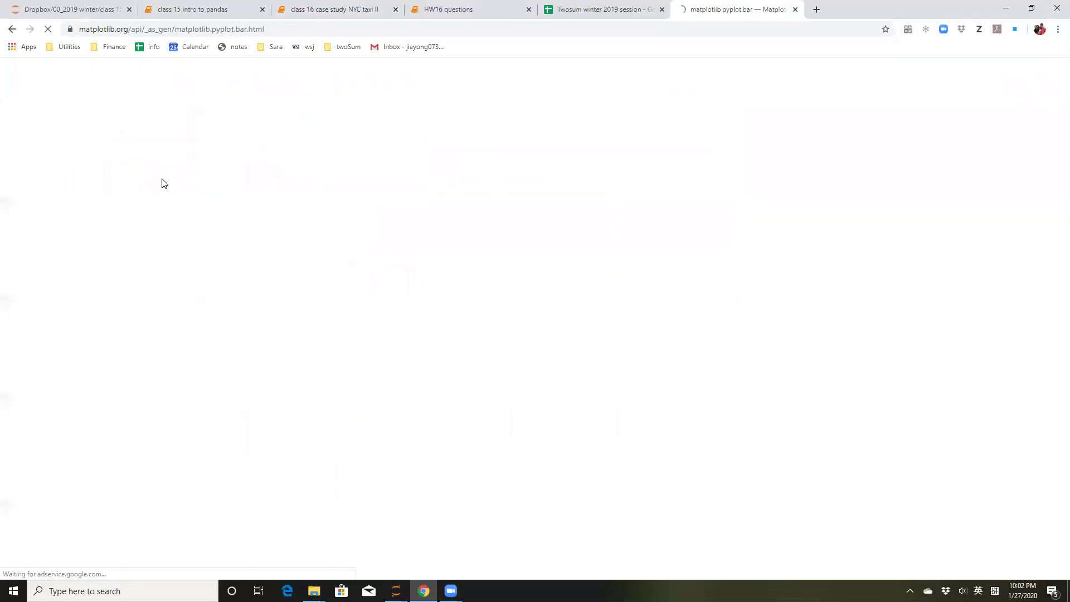
click(11, 29)
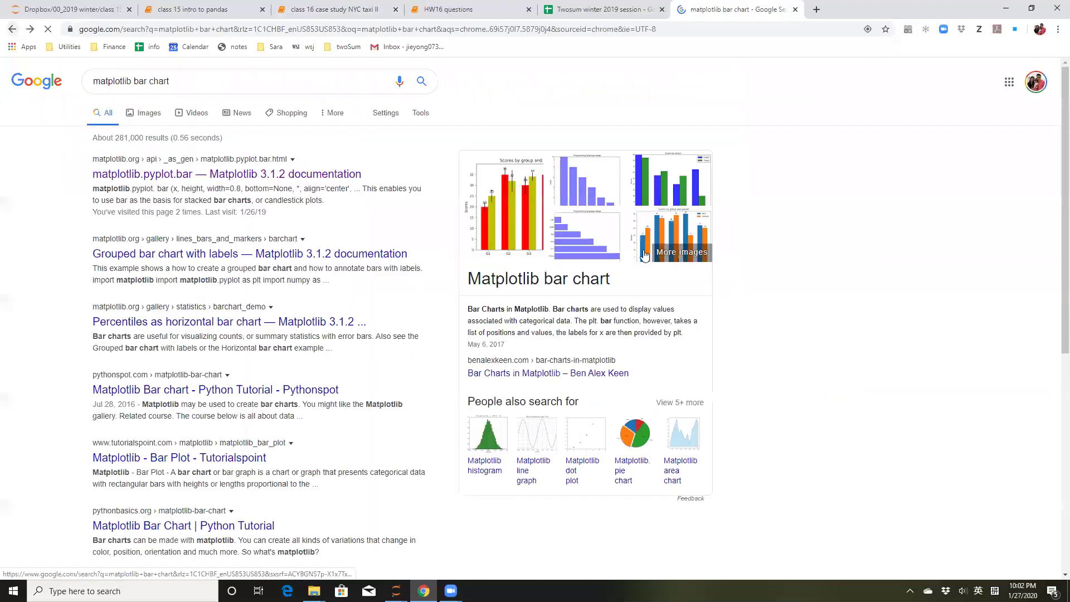
click(221, 176)
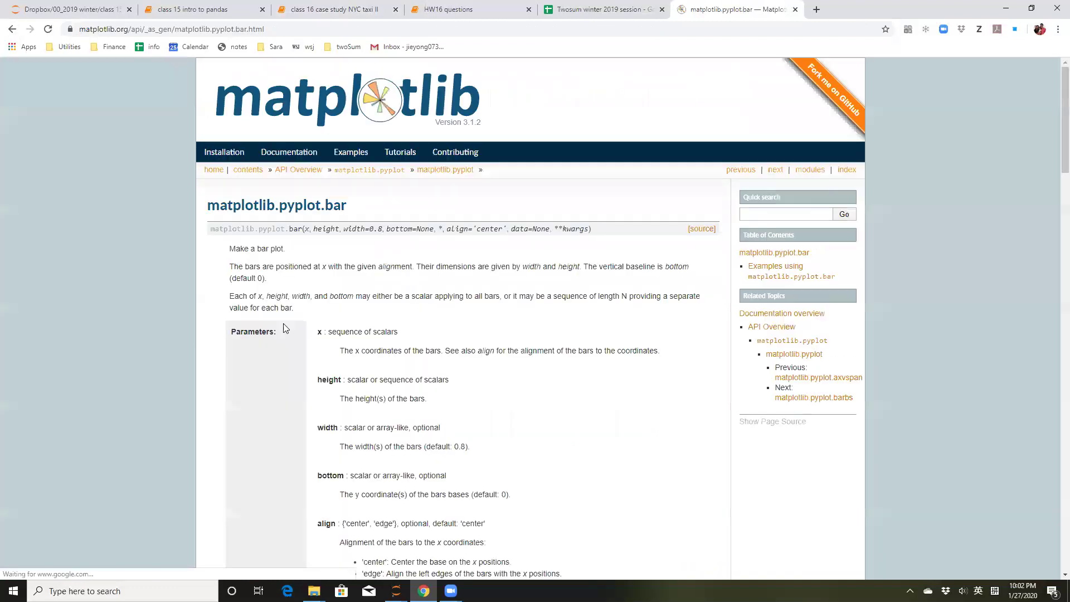
scroll(284, 328, down, 20)
scroll(283, 326, down, 6)
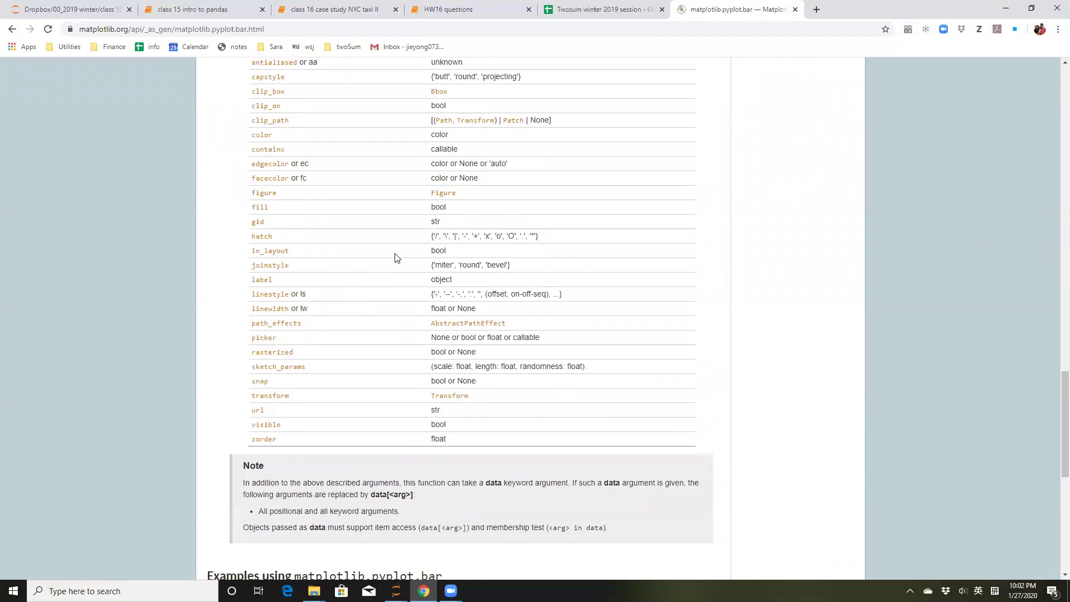
scroll(394, 257, up, 15)
scroll(411, 276, up, 6)
scroll(412, 275, down, 20)
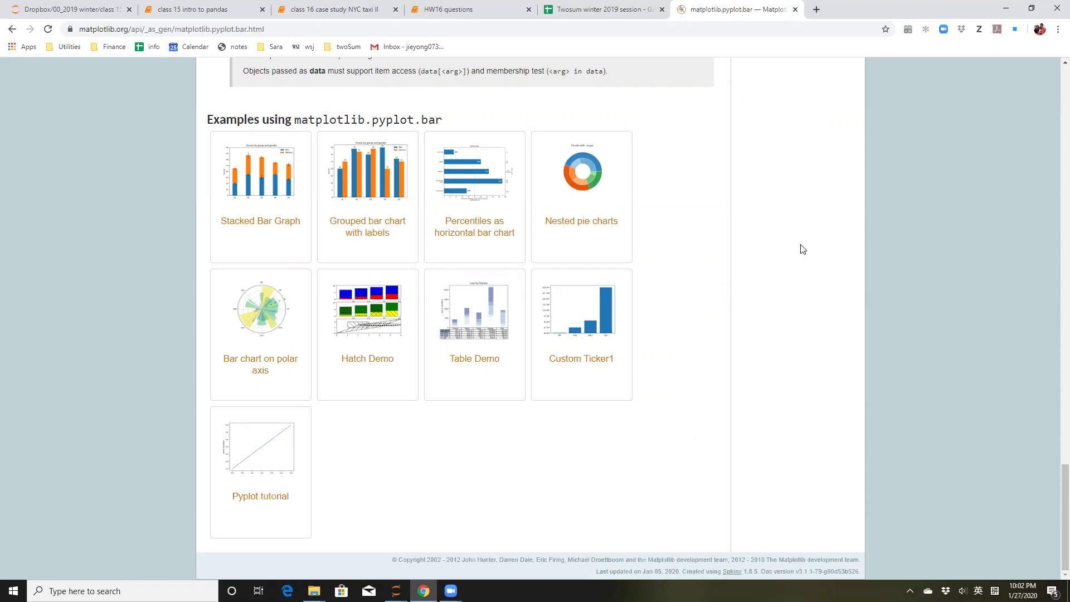
Open the "Grouped bar chart with labels" example and look at its chart and code.
click(367, 193)
scroll(409, 326, down, 8)
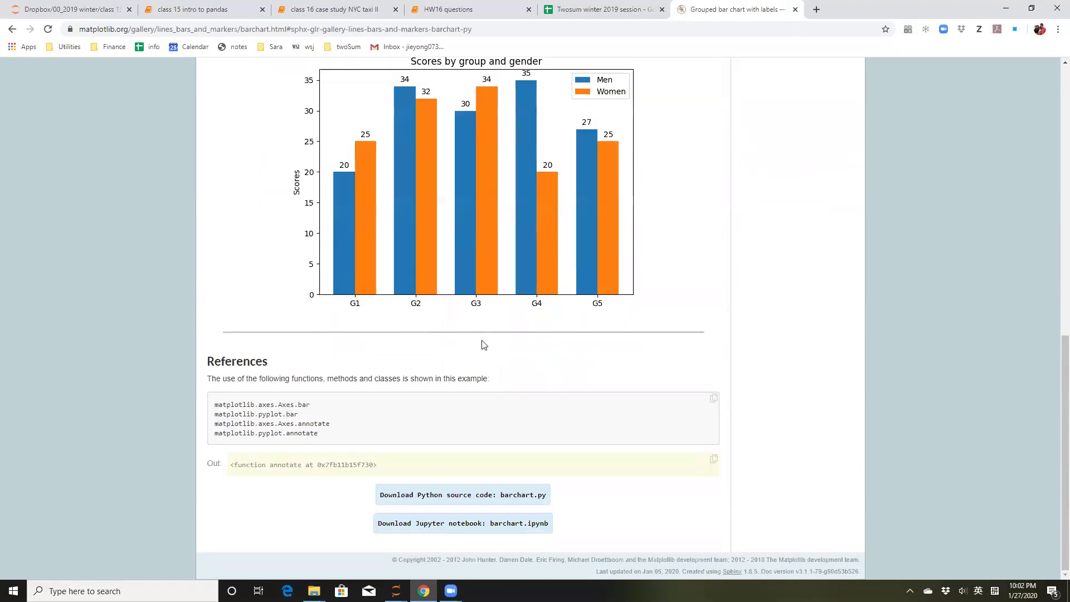
scroll(519, 341, up, 3)
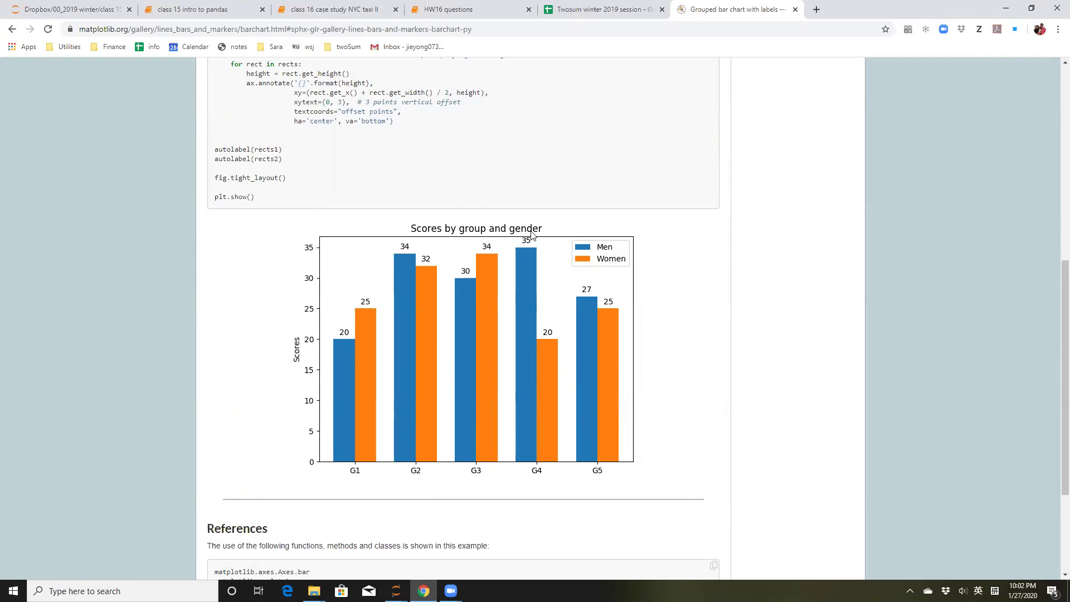
Copy the complete Python code of the grouped bar chart example, from the matplotlib import through plt.show().
scroll(531, 234, up, 5)
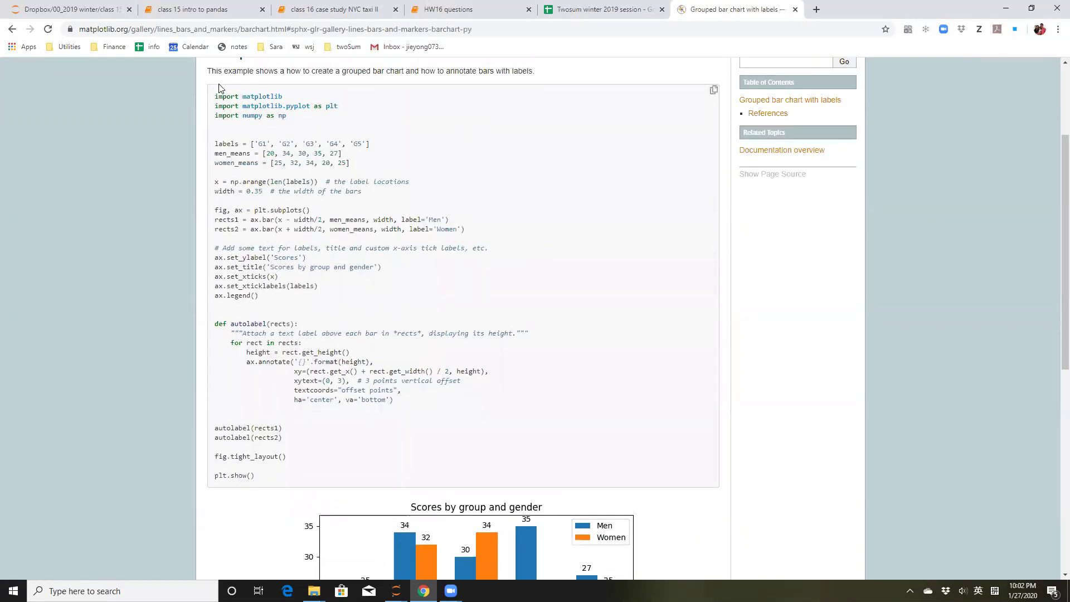
drag(245, 443, 201, 95)
key(ctrl+c)
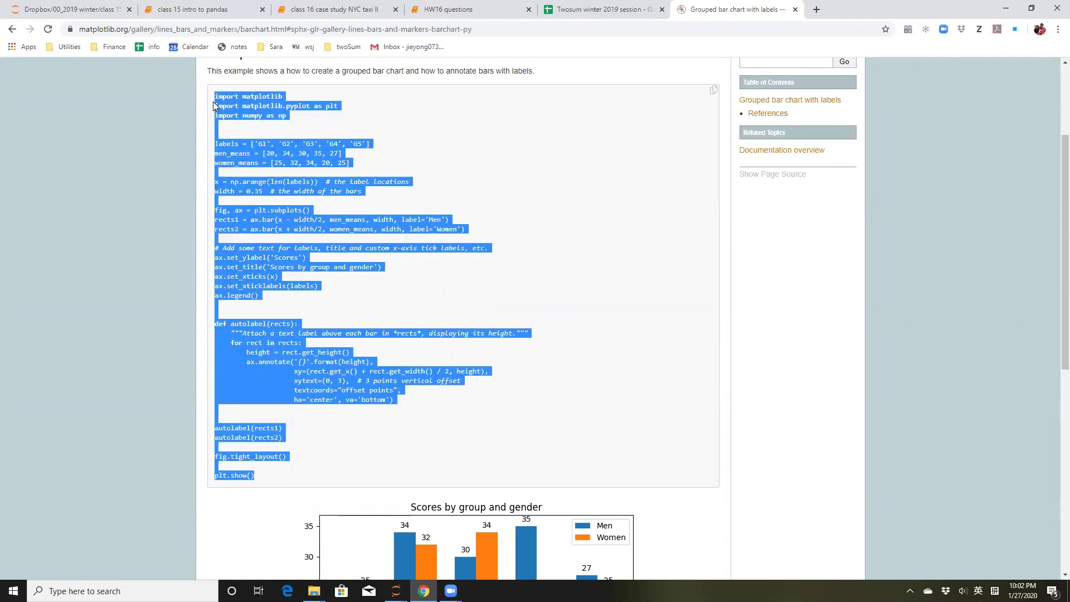
Switch to the NYC taxi notebook and run the copied grouped bar chart example in a new cell below the average fare chart.
click(348, 9)
key(Escape)
key(b)
click(320, 456)
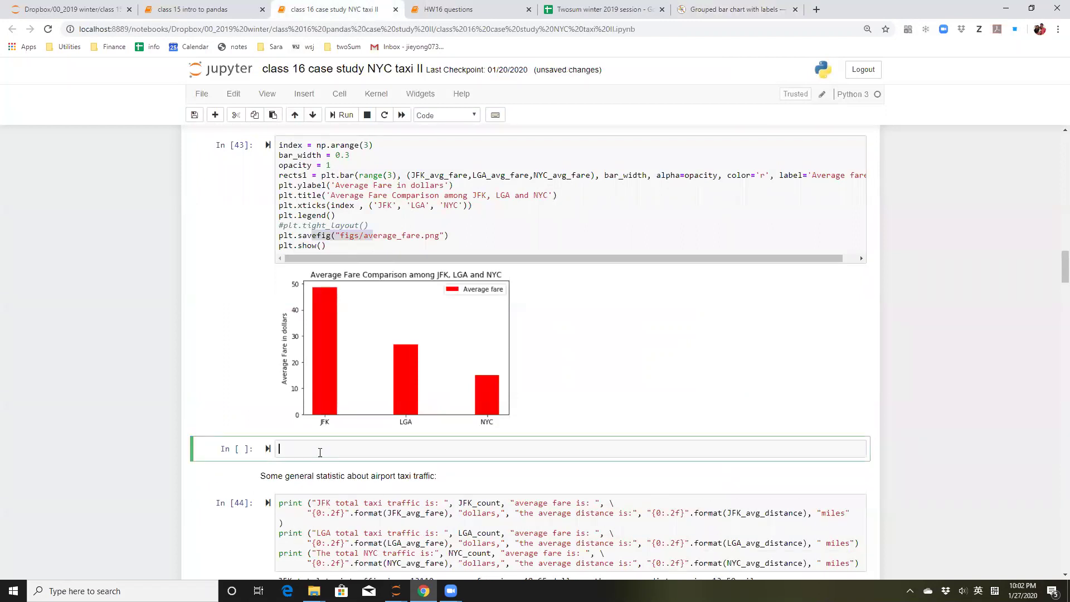
key(ctrl+v)
key(ctrl+Return)
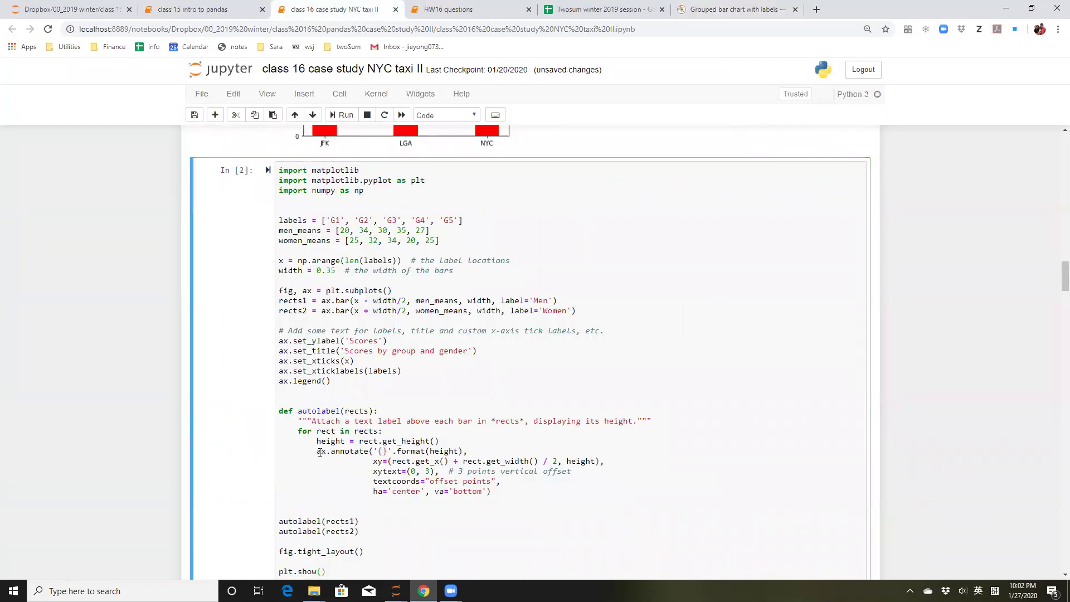
scroll(402, 430, down, 8)
scroll(403, 379, up, 6)
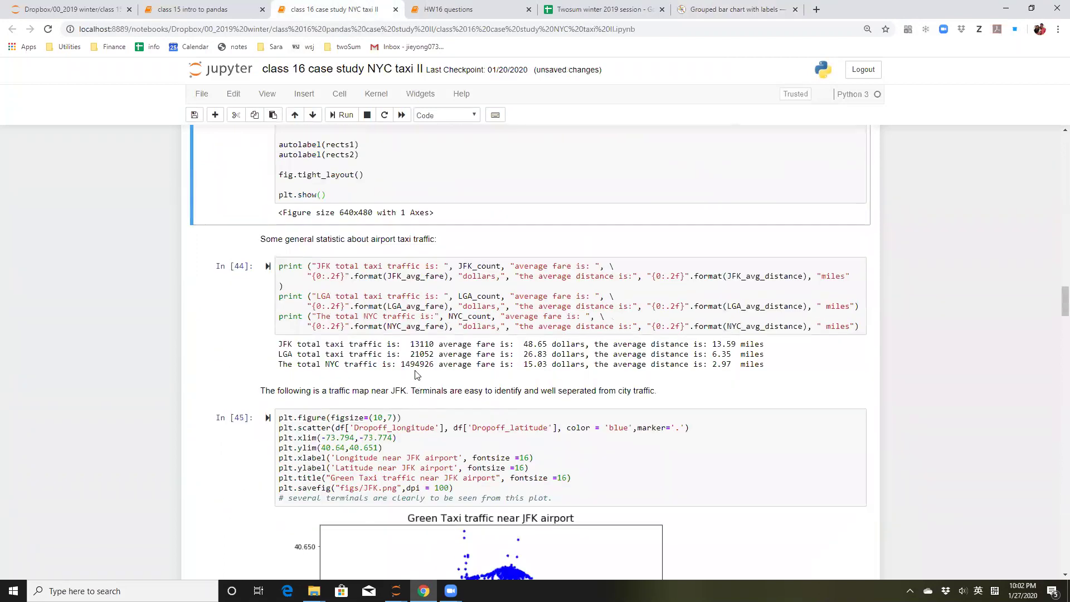
click(401, 330)
key(shift+Return)
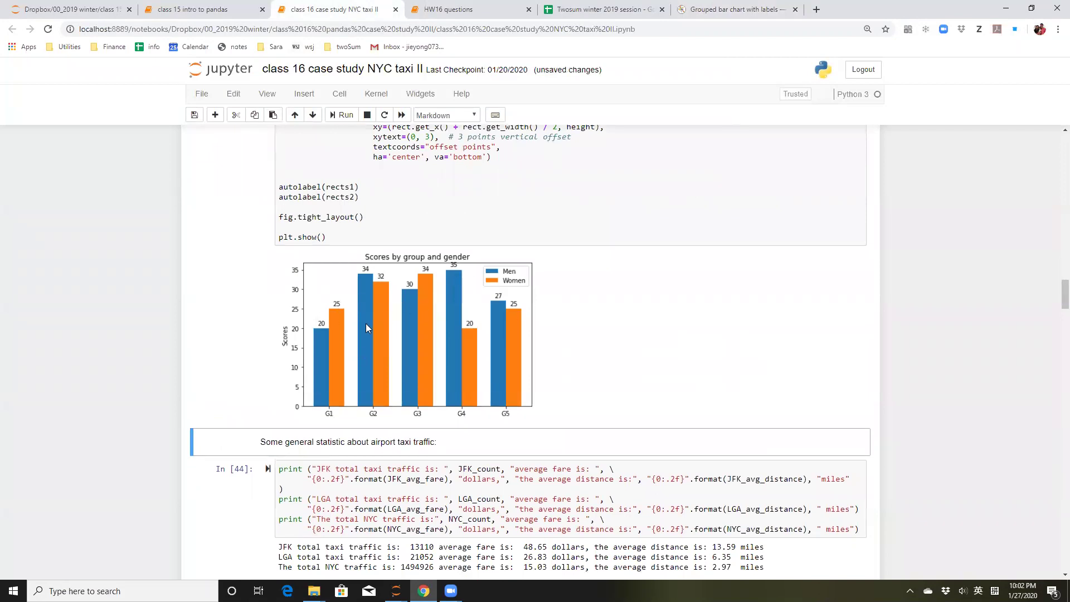
Review the pasted grouped bar chart code and delete its cell from the notebook.
scroll(392, 332, up, 4)
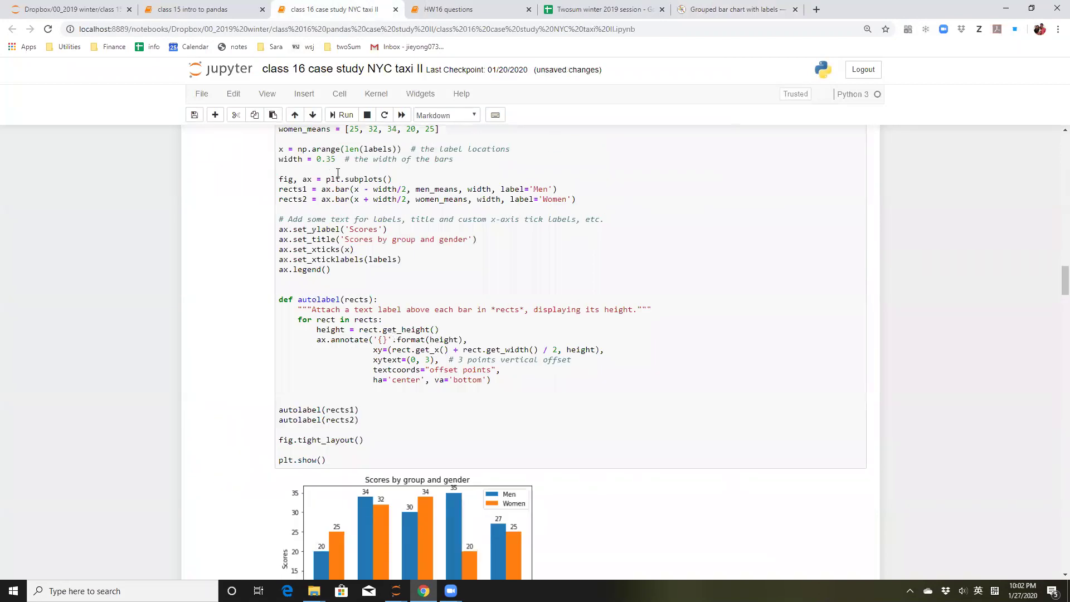
click(458, 351)
key(Escape)
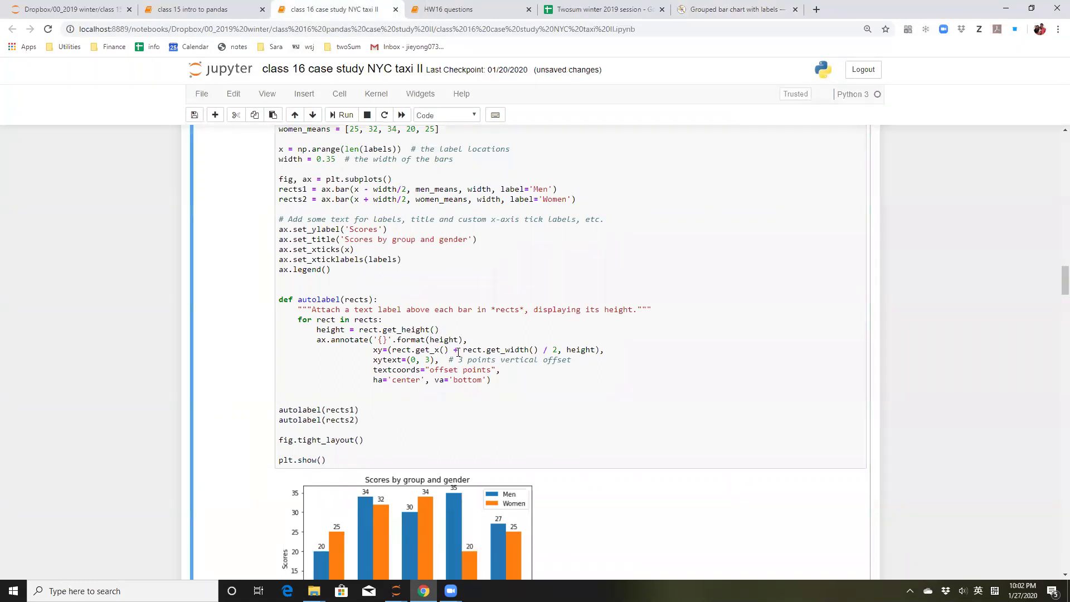
key(Up)
key(Up)
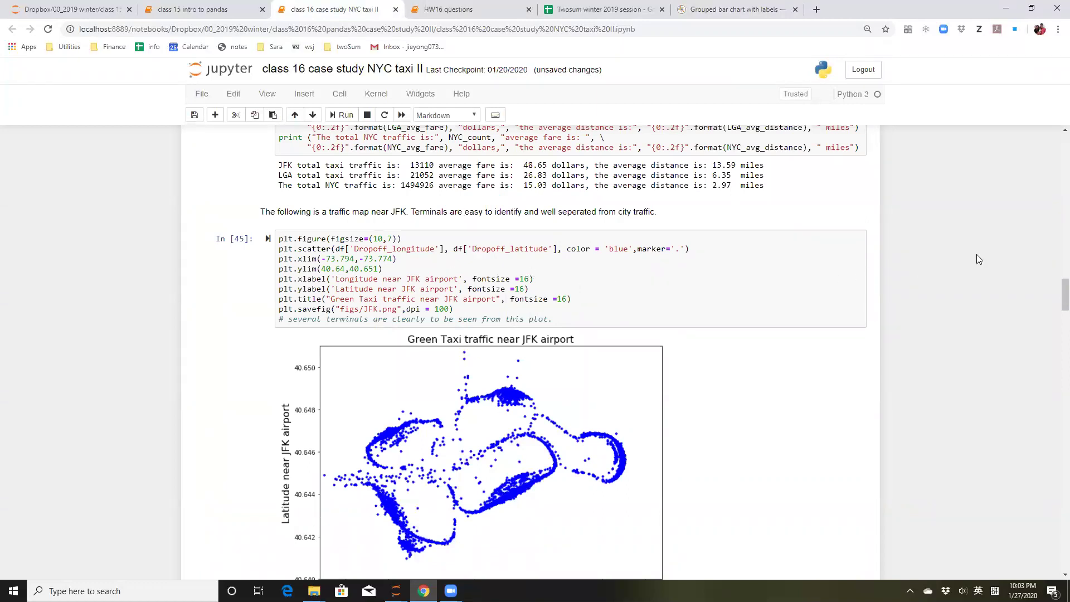
Look over the JFK traffic map code and scatter plot together with the airport taxi statistics above it.
scroll(966, 283, down, 3)
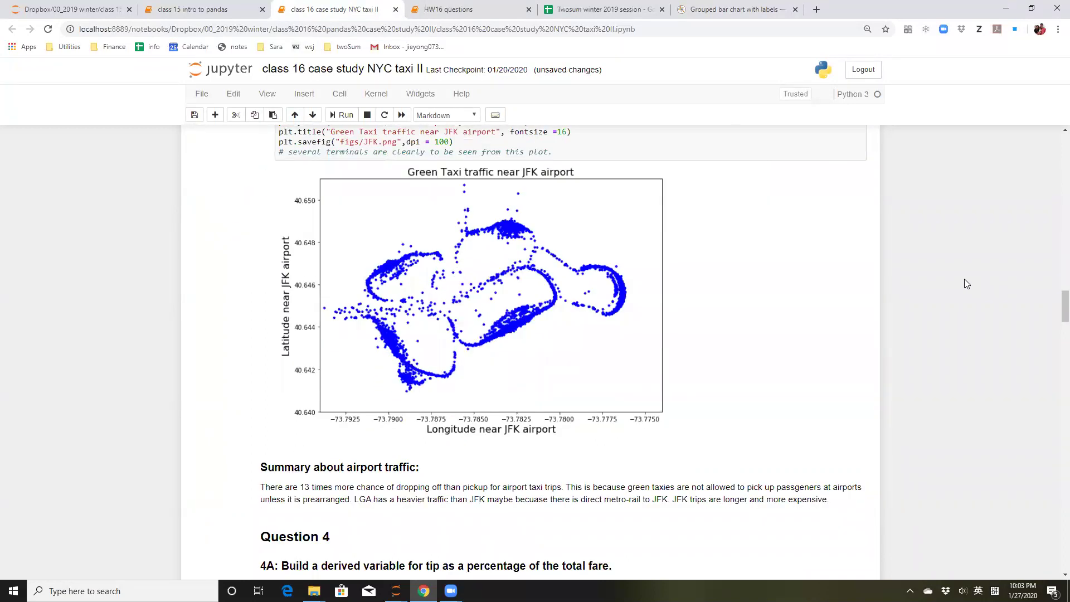
scroll(967, 283, up, 4)
click(406, 357)
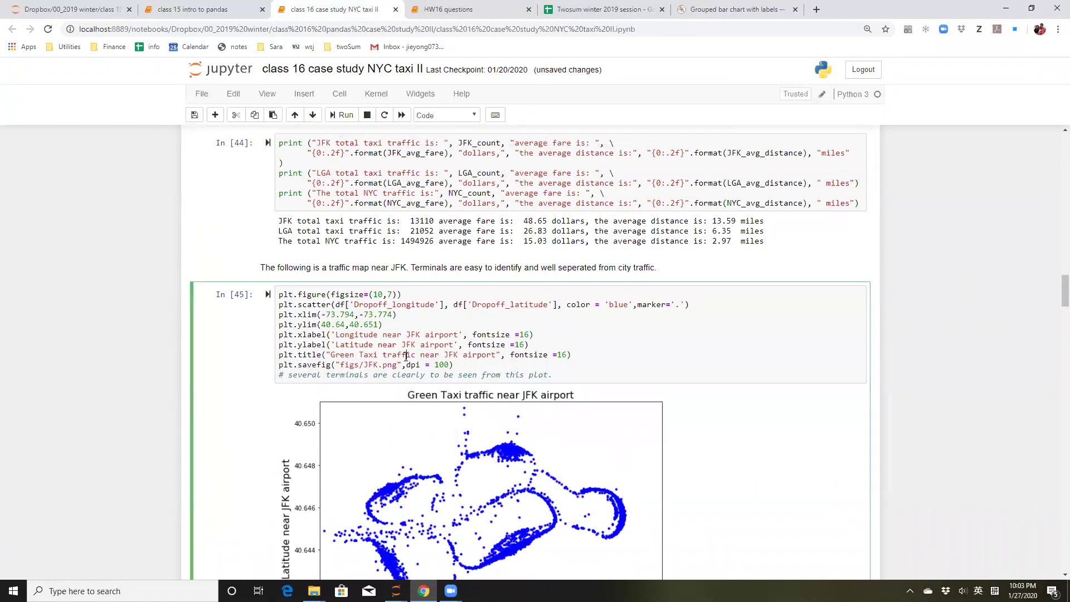
scroll(446, 349, up, 1)
scroll(453, 342, up, 3)
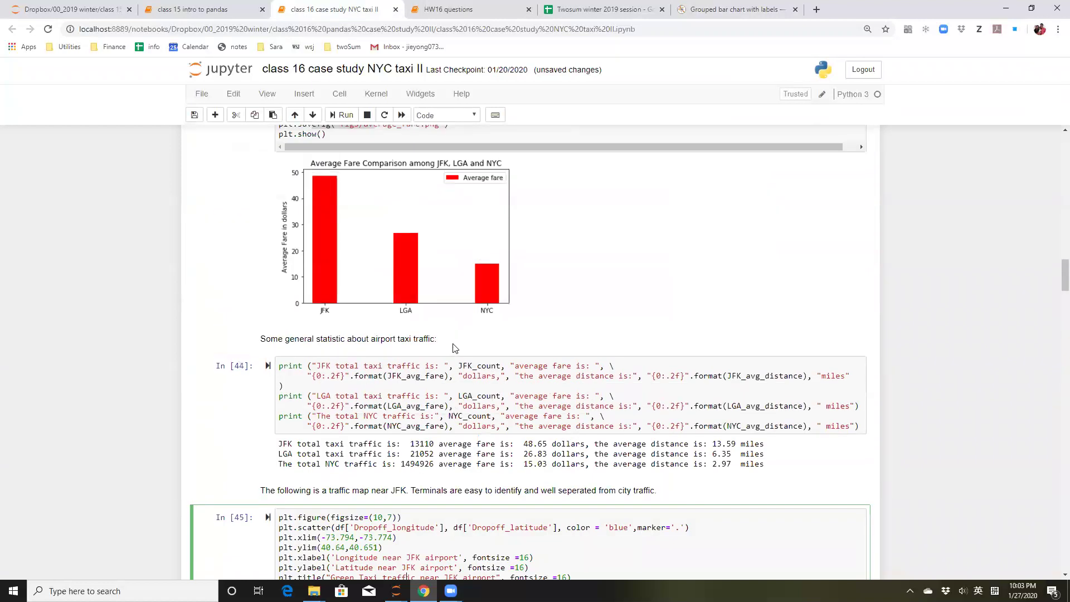
scroll(454, 356, down, 2)
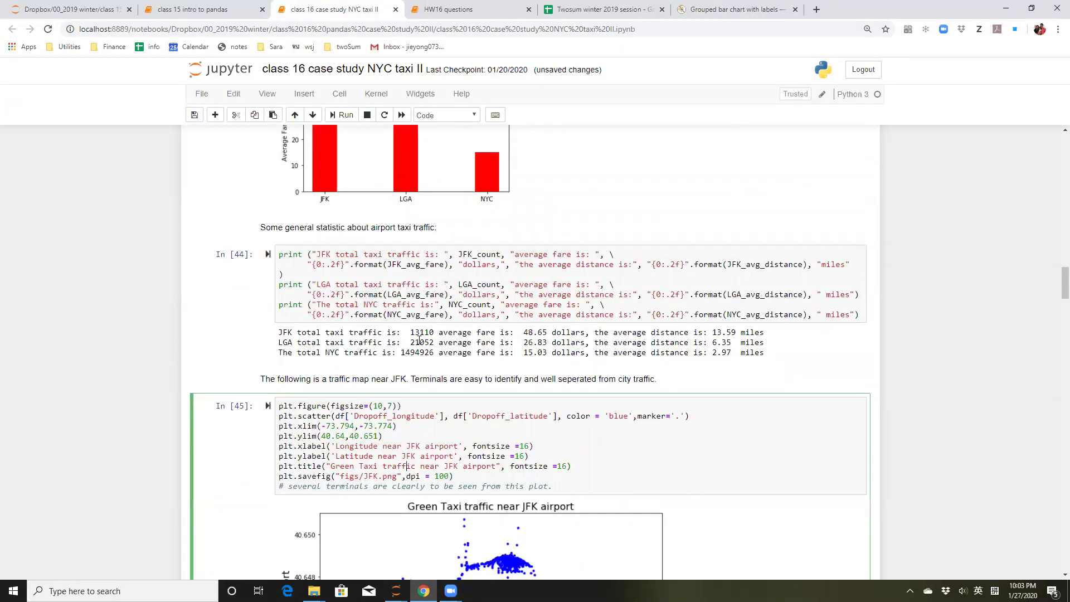
Compare the JFK and LGA total traffic, then examine JFK's average distance and average fare in the printed airport statistics.
key(Escape)
drag(410, 332, 433, 336)
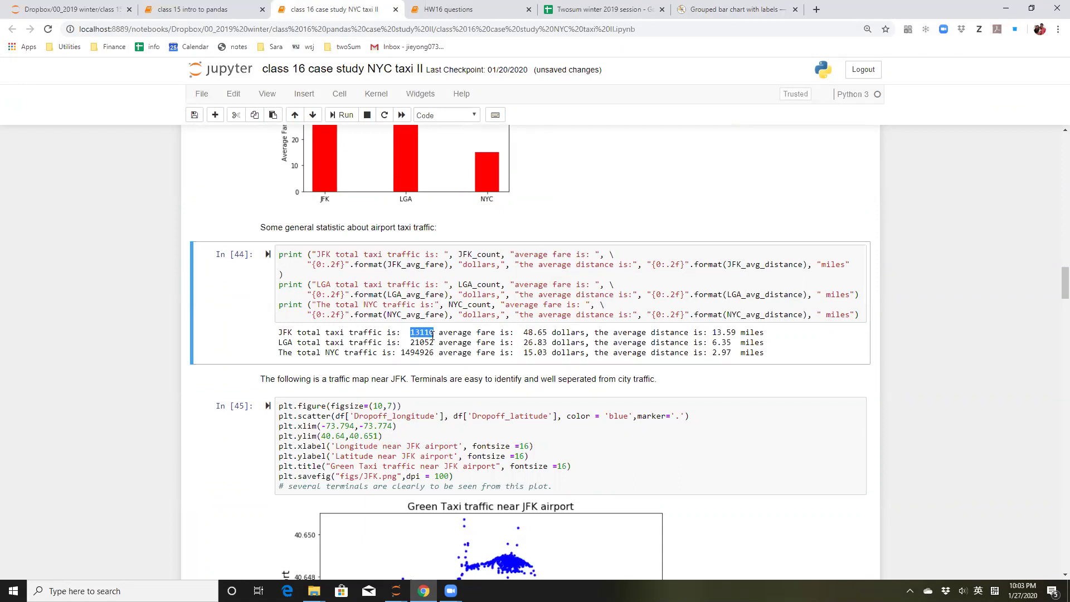
drag(407, 341, 434, 342)
click(419, 331)
double_click(419, 332)
drag(713, 332, 757, 332)
drag(524, 332, 562, 332)
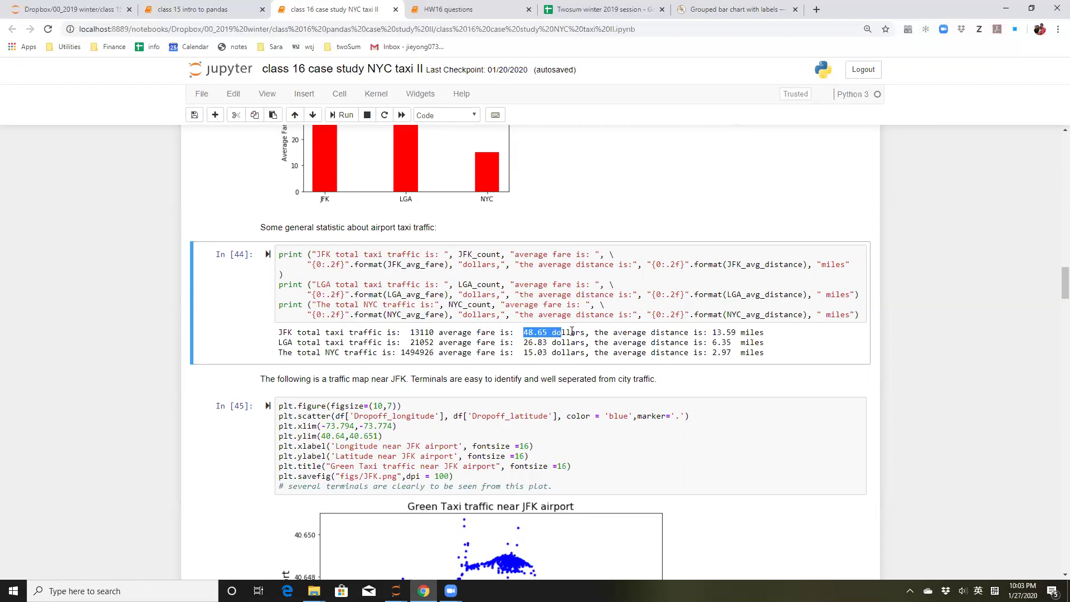
Examine the JFK drop-off scatter plot and read the airport traffic summary down to Question 4.
scroll(610, 315, down, 9)
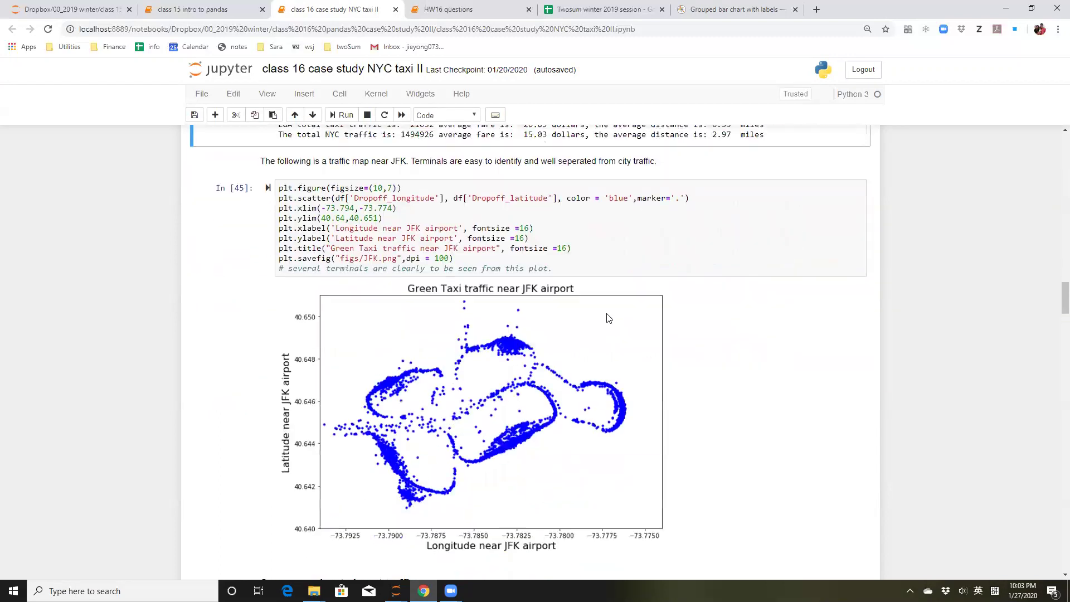
scroll(517, 296, up, 7)
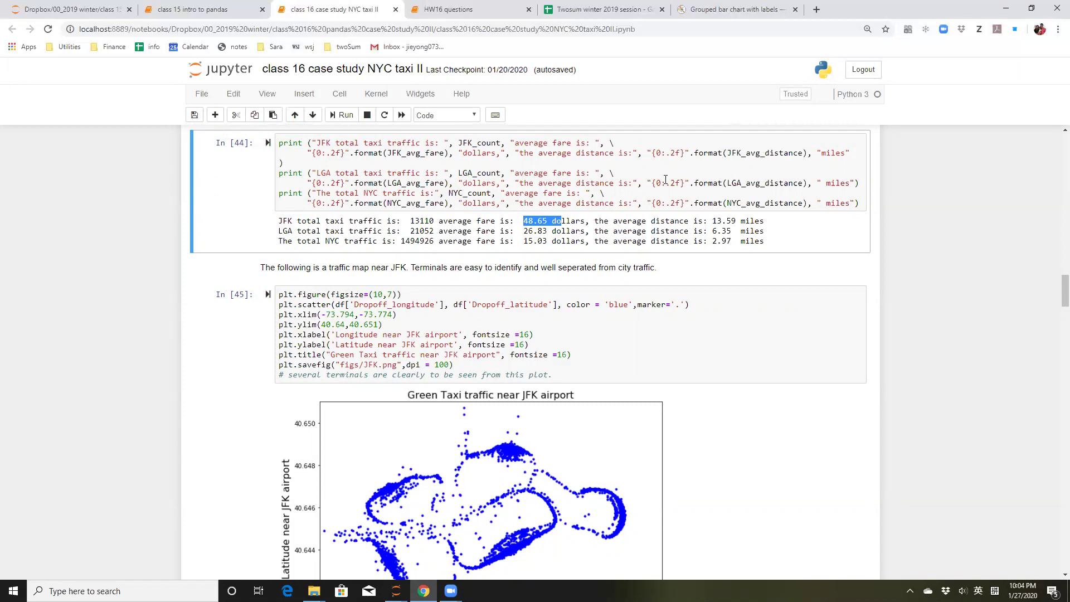
click(903, 332)
scroll(905, 354, down, 8)
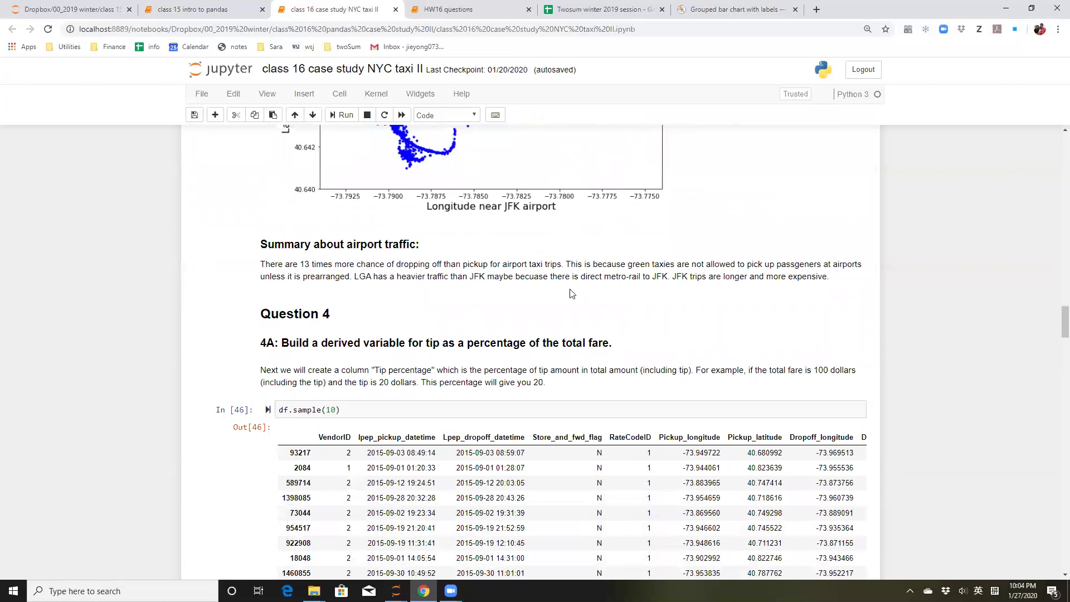
scroll(572, 294, down, 1)
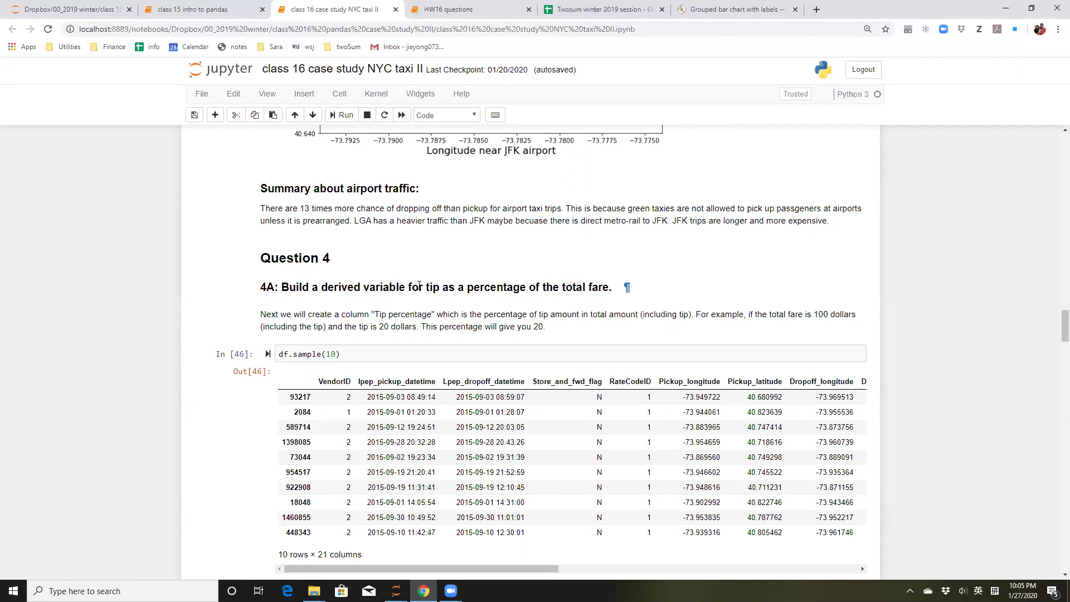
Read the 4A tip percentage task and inspect the fare, extra, tax, tip, tolls and total columns in the df.sample(10) output.
drag(422, 287, 439, 287)
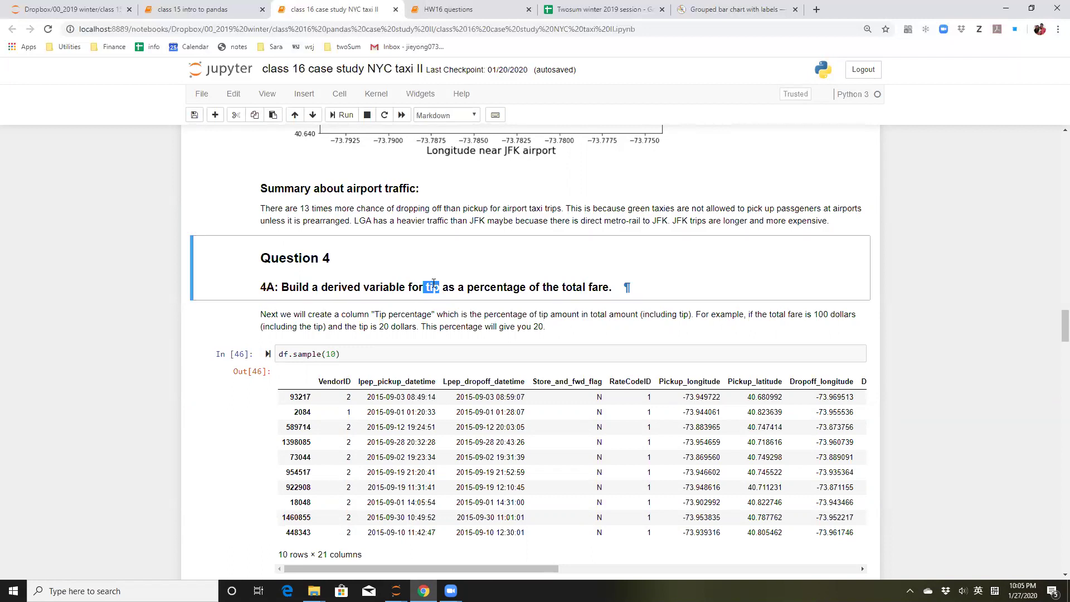
scroll(433, 283, down, 2)
drag(414, 460, 714, 460)
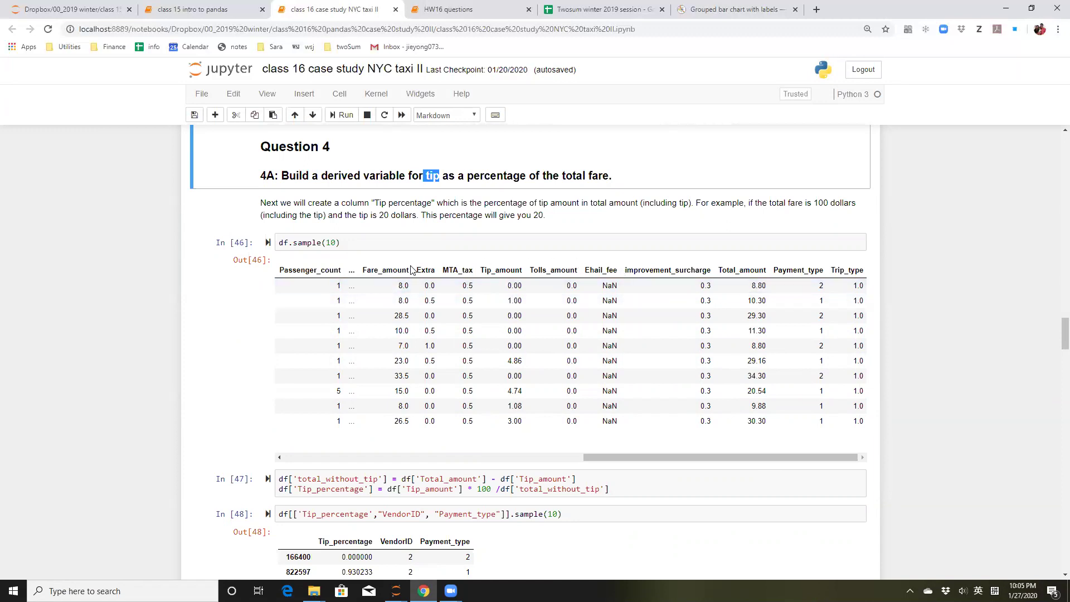
click(406, 284)
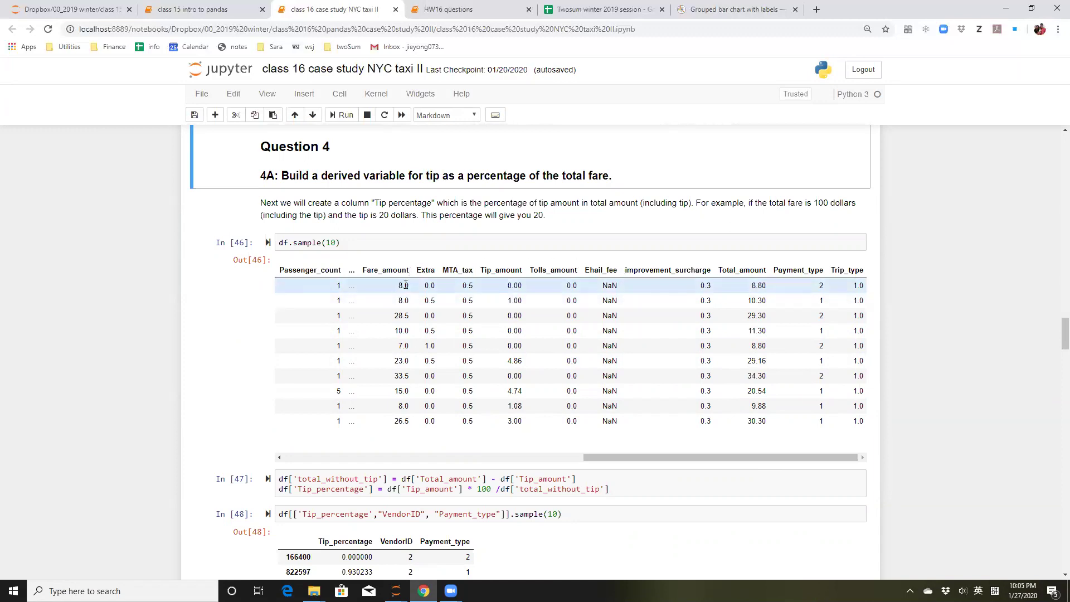
drag(433, 286, 578, 289)
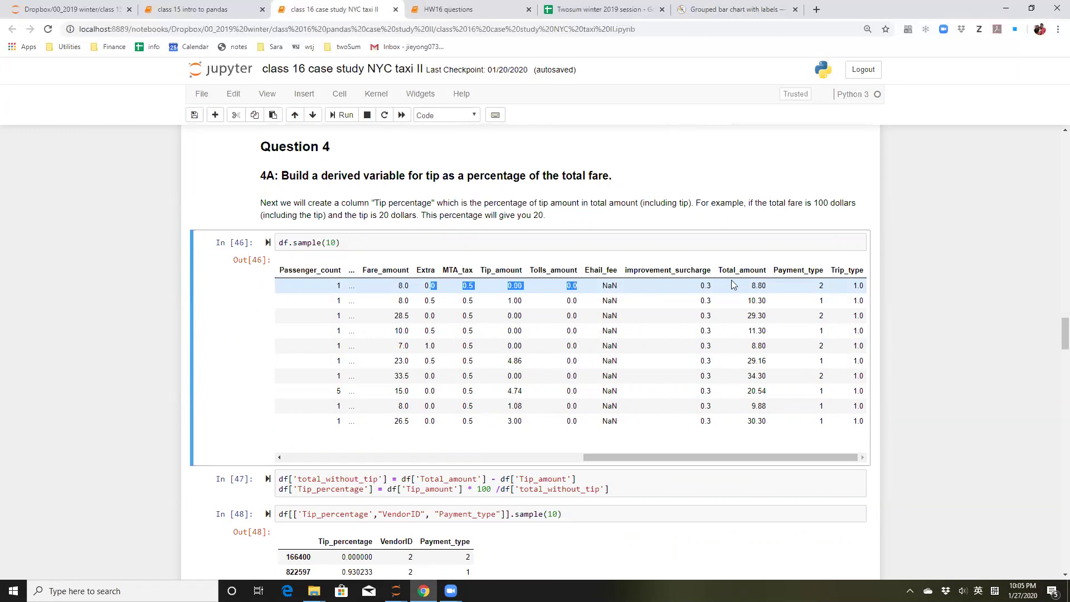
click(912, 294)
scroll(521, 304, down, 3)
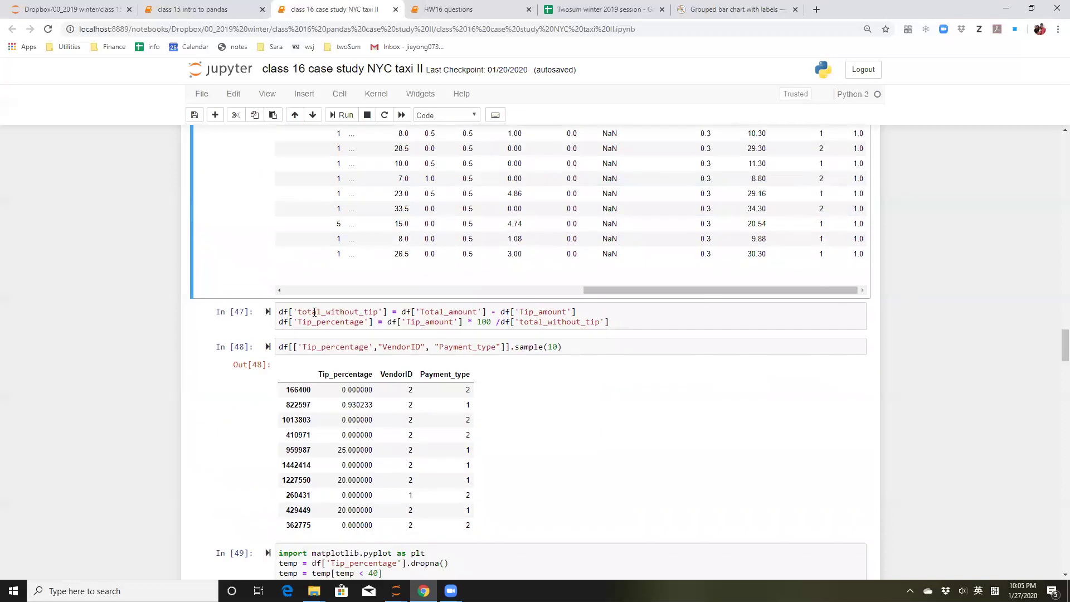
Examine how the code derives total_without_tip and Tip_percentage from the Total_amount and Tip_amount columns.
drag(332, 310, 572, 312)
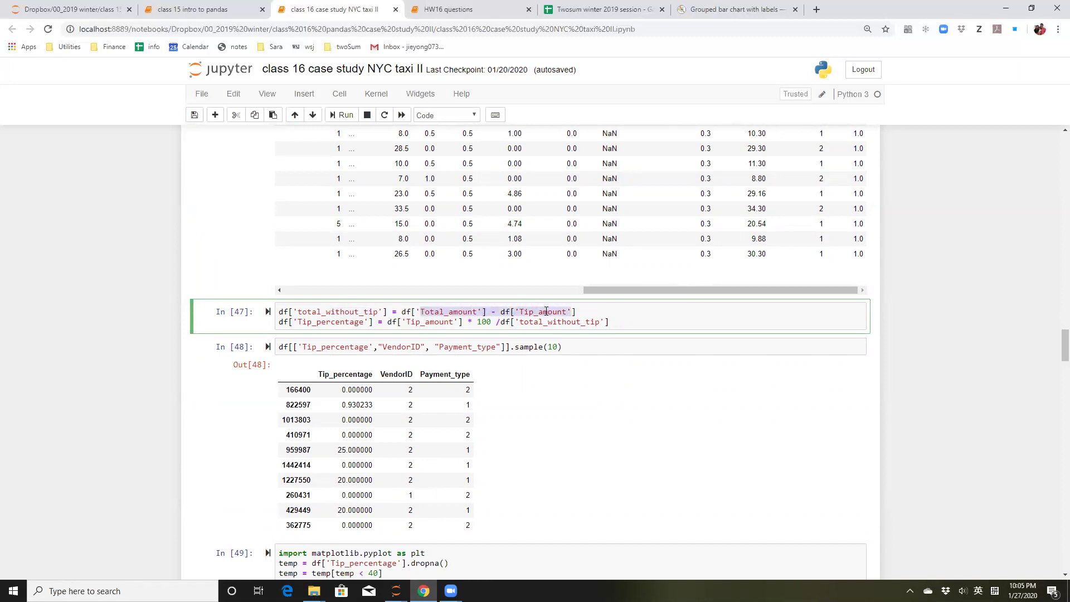
scroll(546, 311, up, 5)
scroll(544, 334, down, 4)
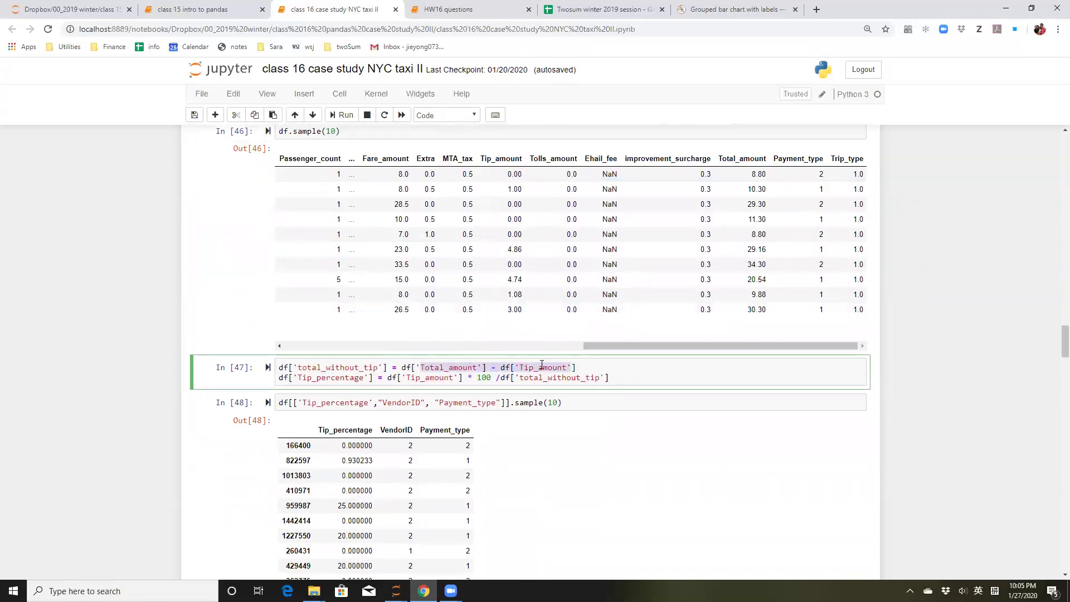
drag(297, 368, 378, 367)
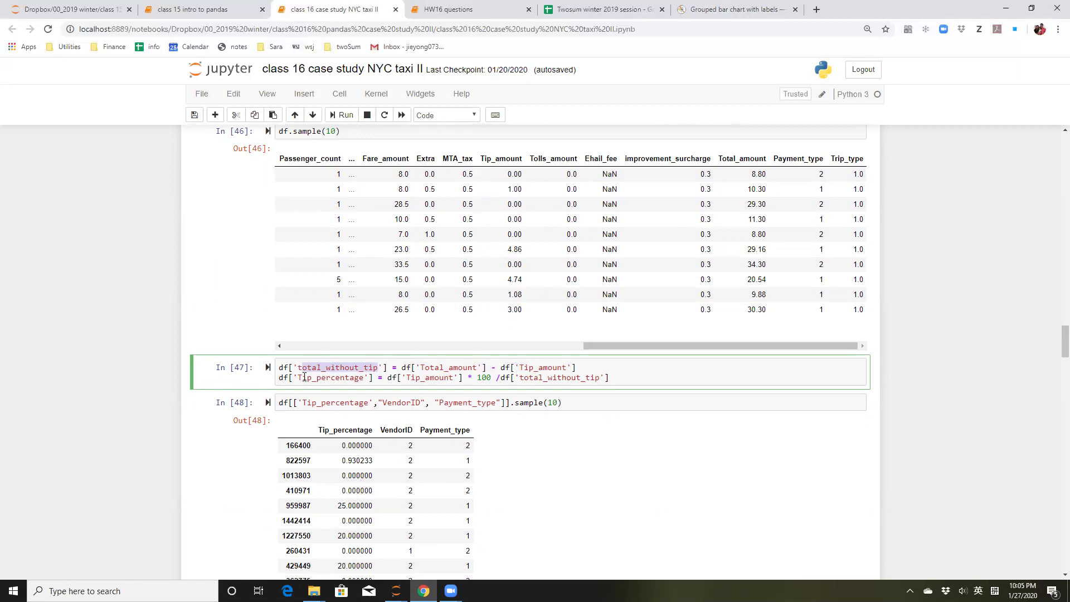
drag(407, 378, 446, 378)
click(525, 378)
drag(524, 378, 597, 378)
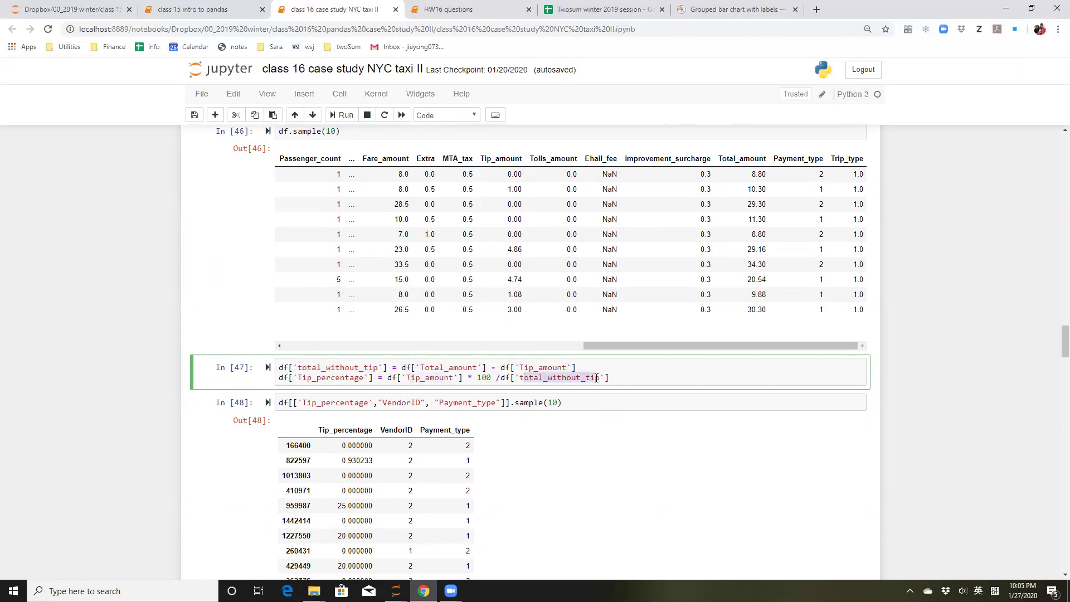
click(354, 379)
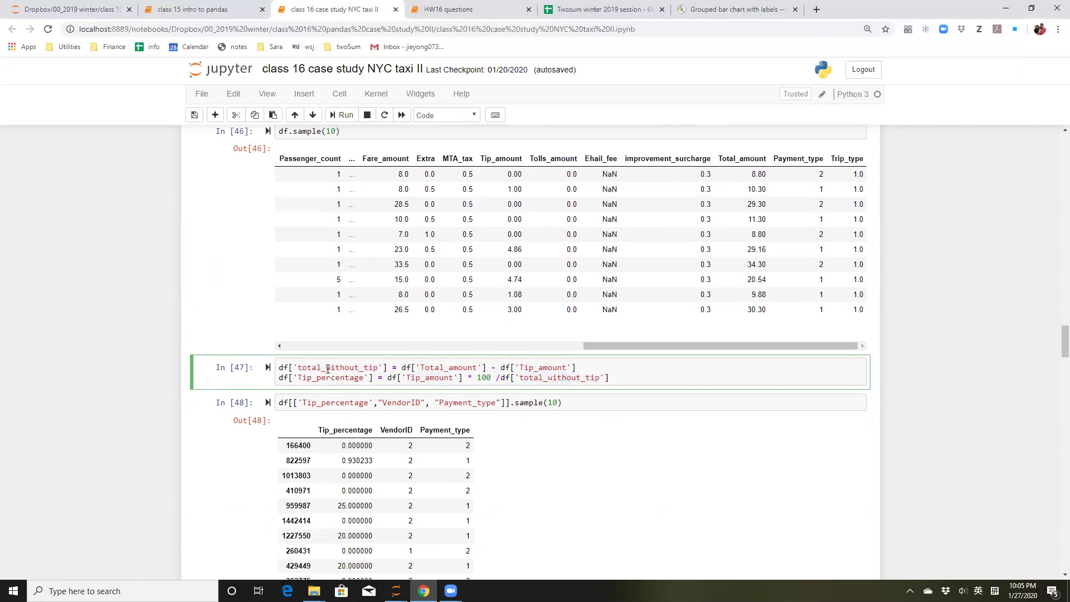
scroll(323, 378, down, 1)
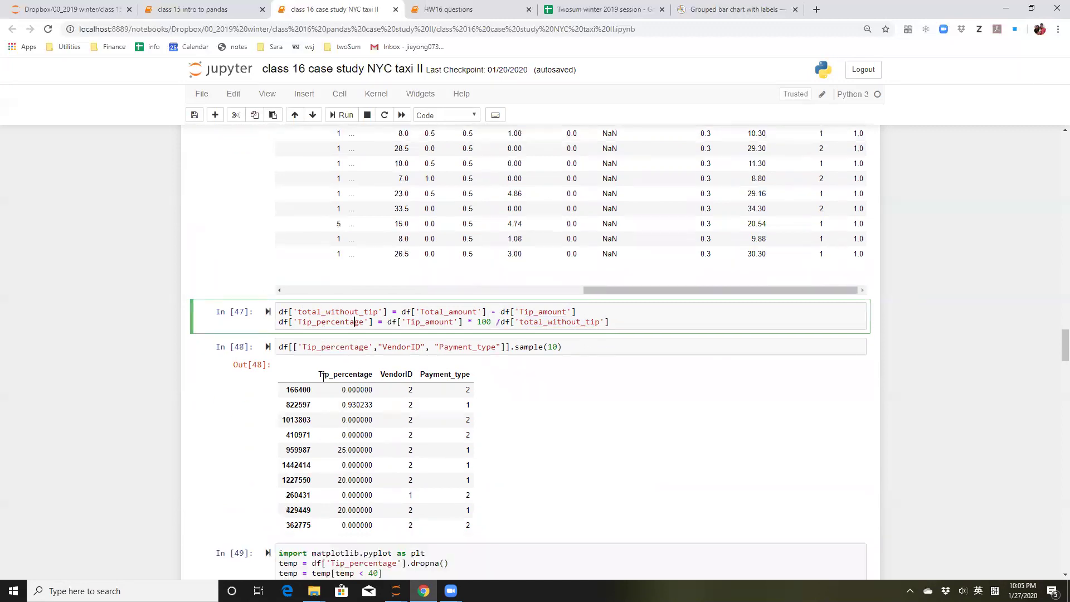
Examine the 10-row sample of Tip_percentage, VendorID and Payment_type, focusing on the tip percentage and payment type columns.
click(563, 399)
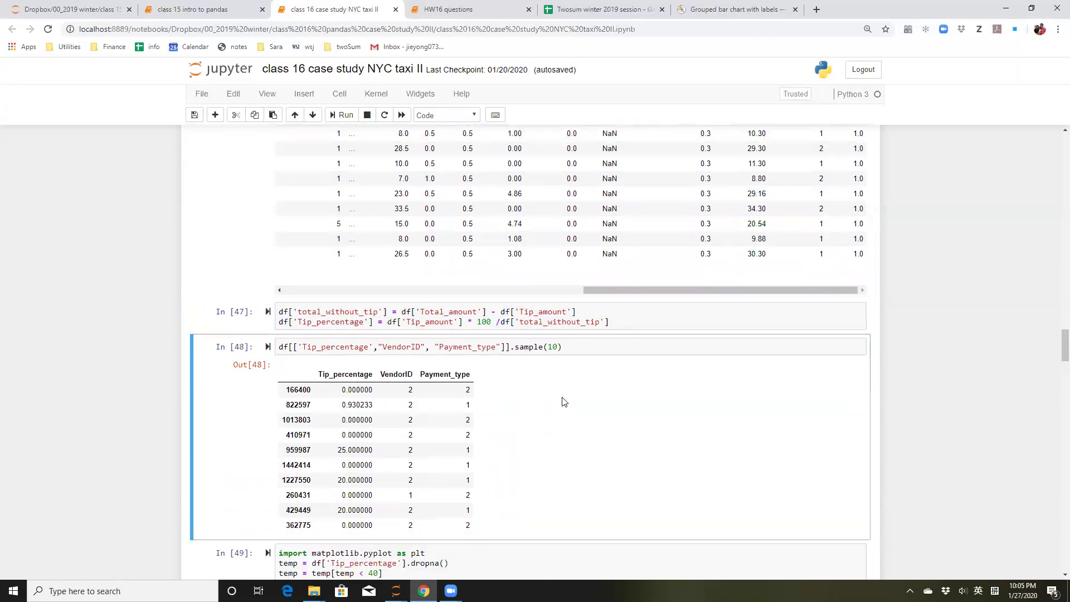
scroll(563, 399, down, 1)
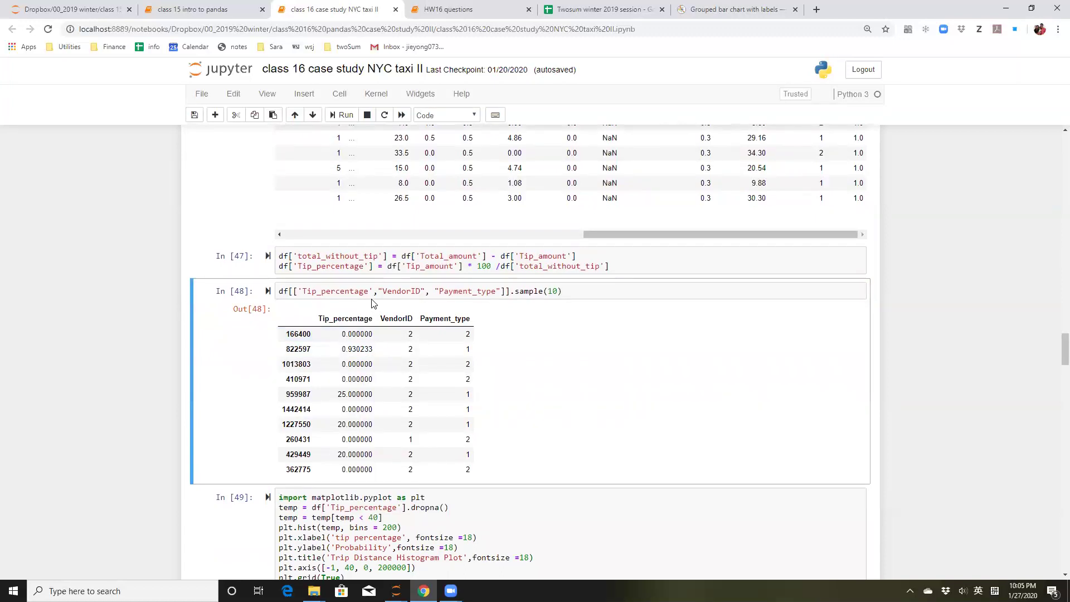
drag(367, 291, 304, 289)
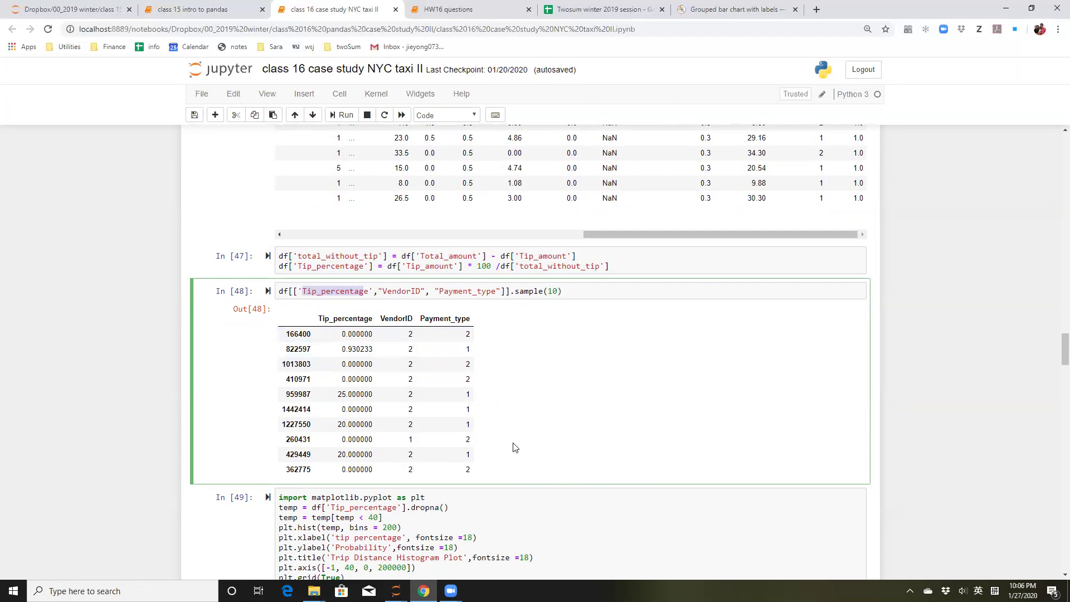
drag(397, 291, 487, 293)
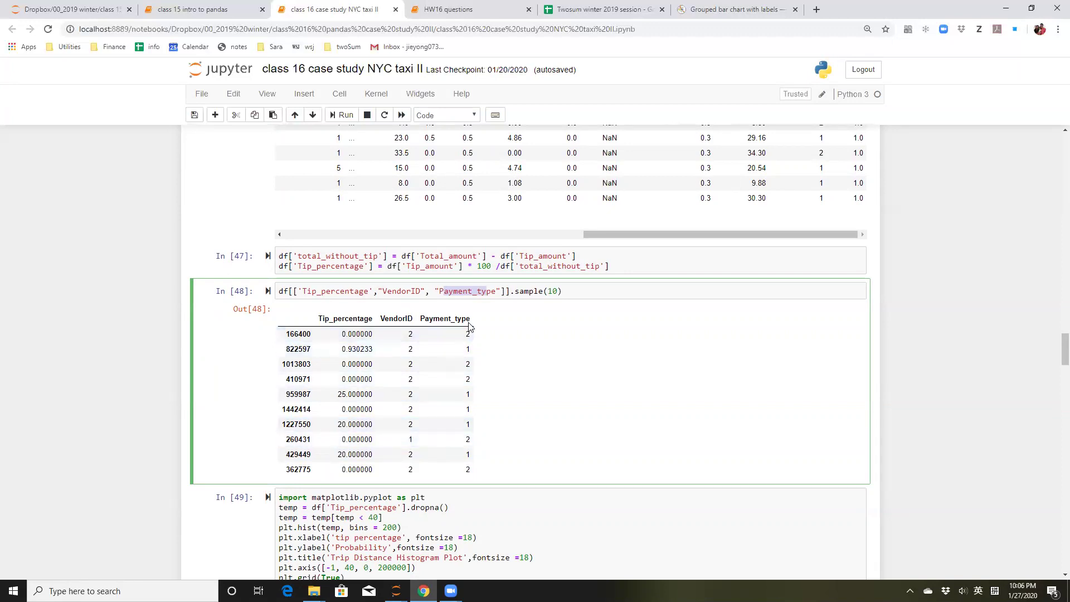
drag(469, 319, 446, 318)
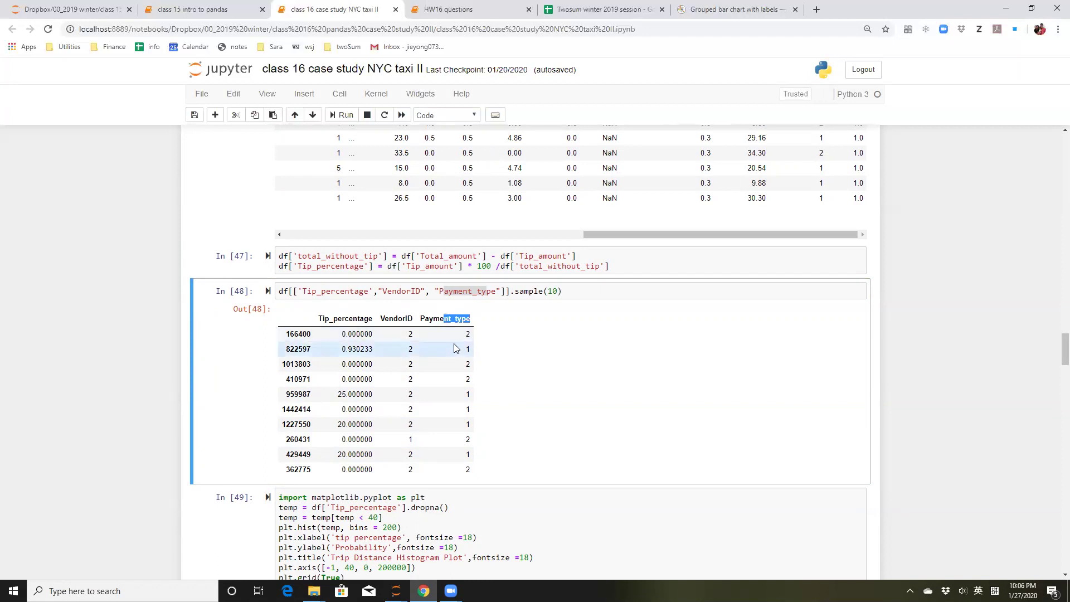
Compare Tip_percentage with Payment_type row by row in the 10-row sample, covering payment types 1 and 2.
click(469, 334)
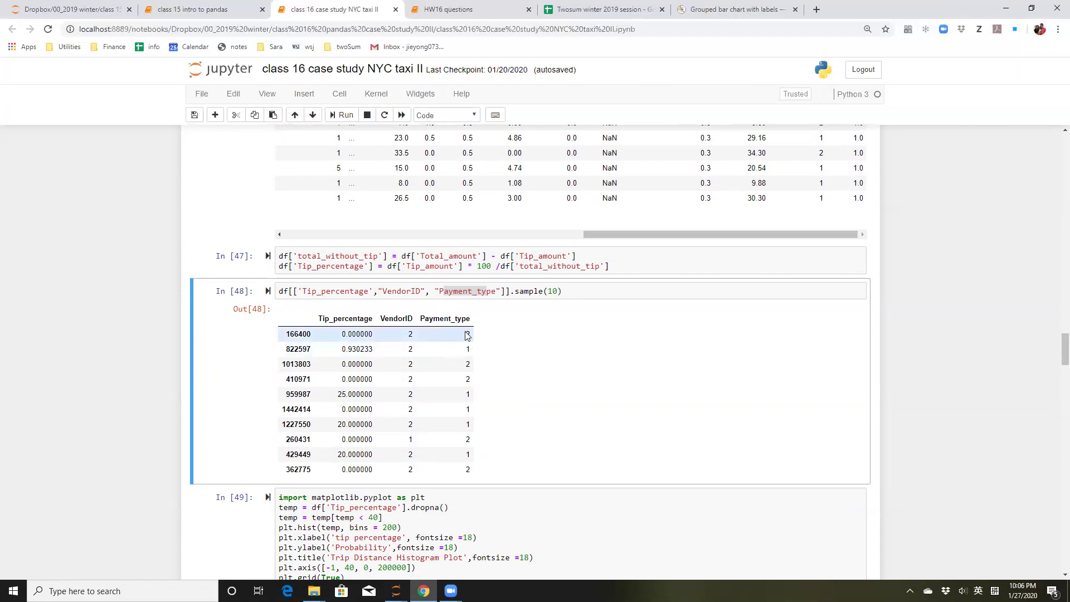
drag(470, 333, 343, 335)
drag(470, 349, 464, 350)
drag(370, 349, 340, 350)
drag(473, 363, 454, 362)
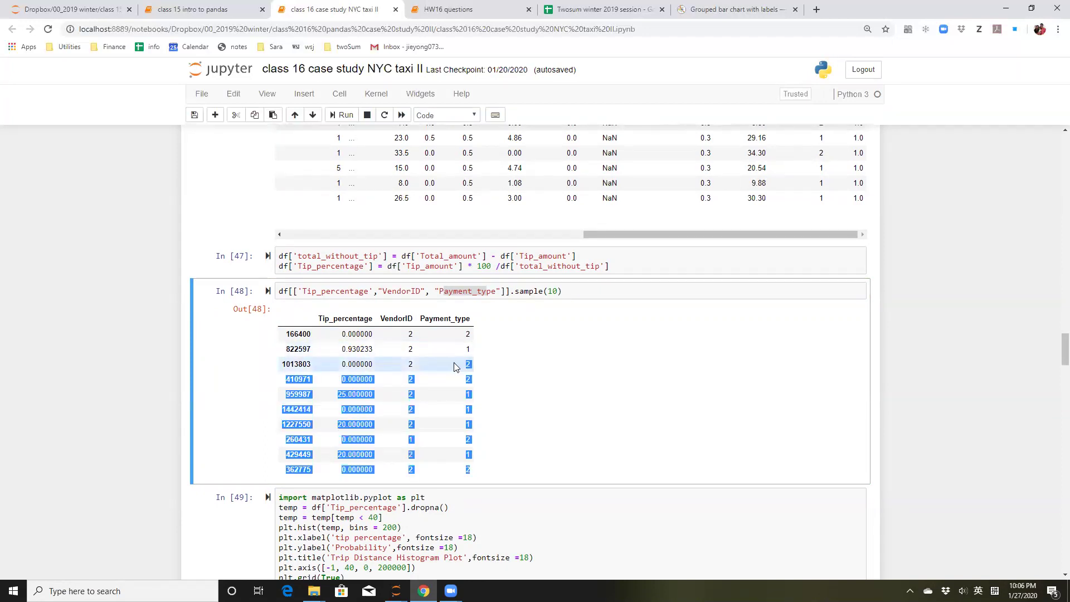
click(383, 366)
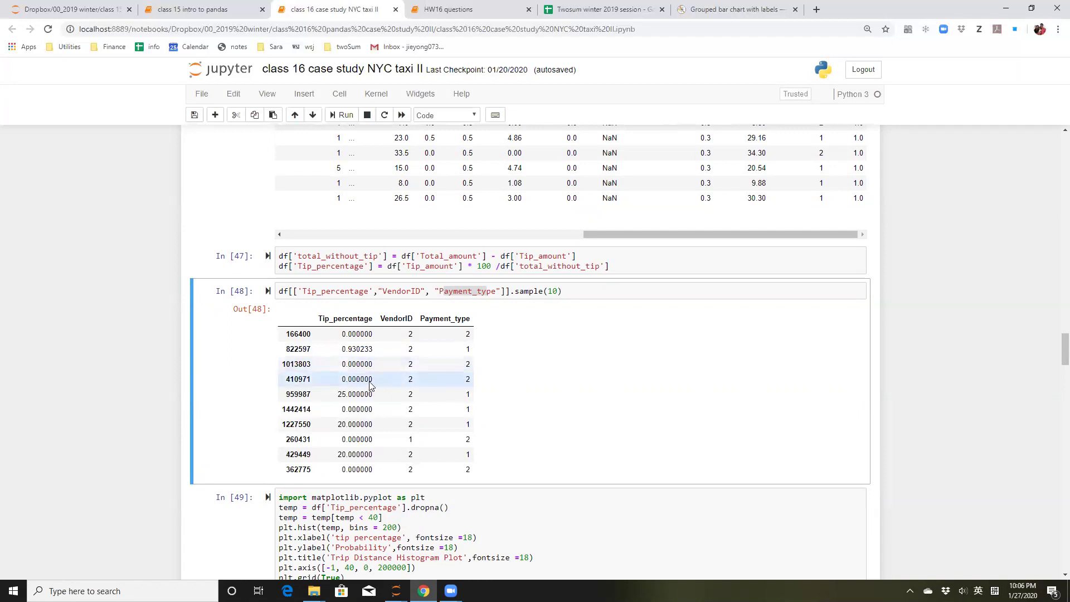
drag(469, 395, 471, 397)
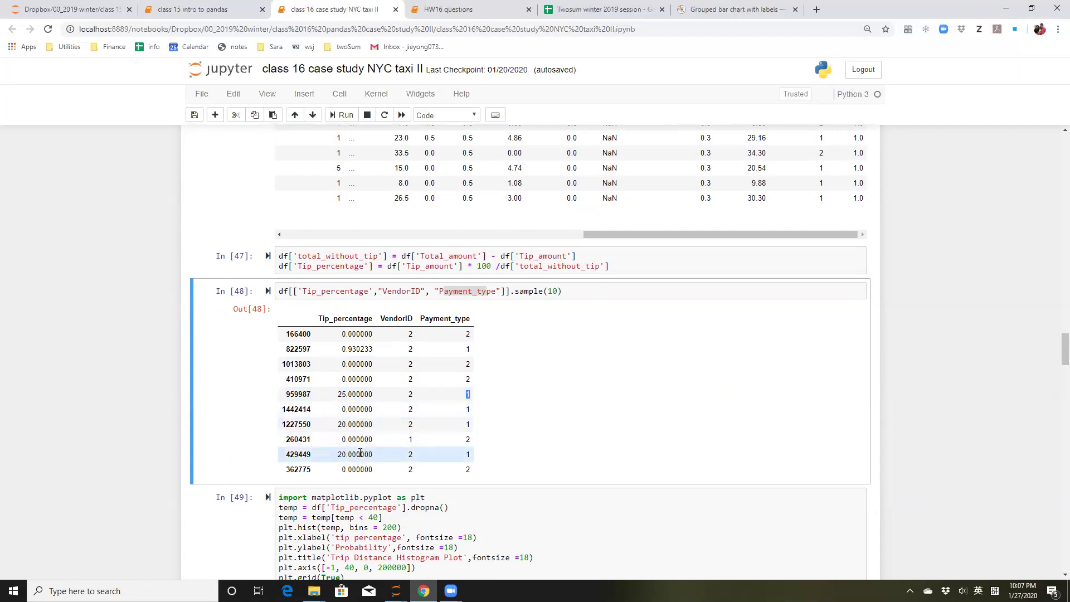
drag(361, 409, 473, 412)
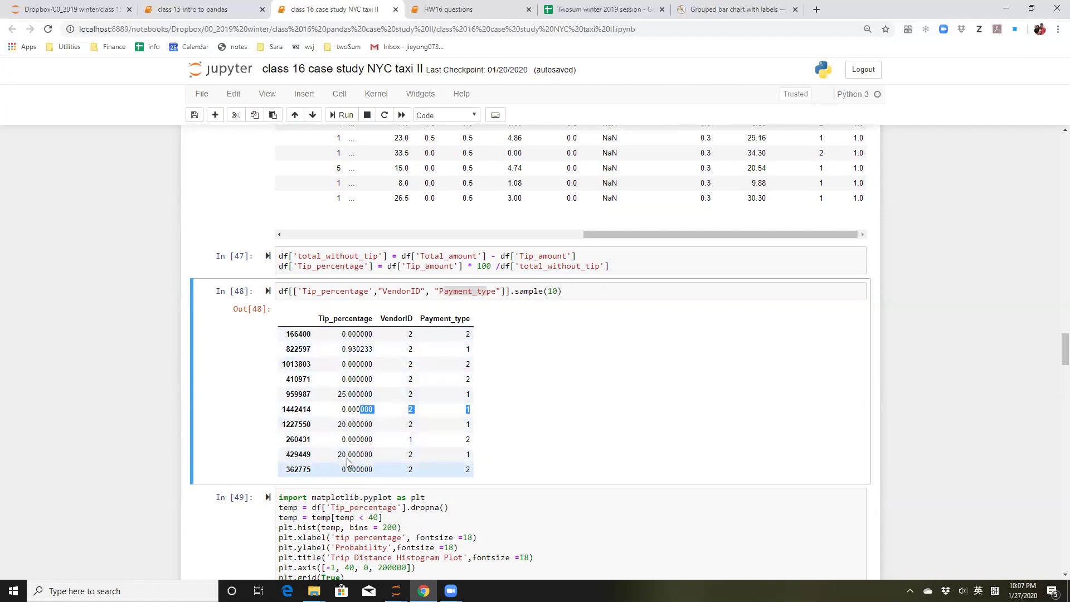
click(577, 396)
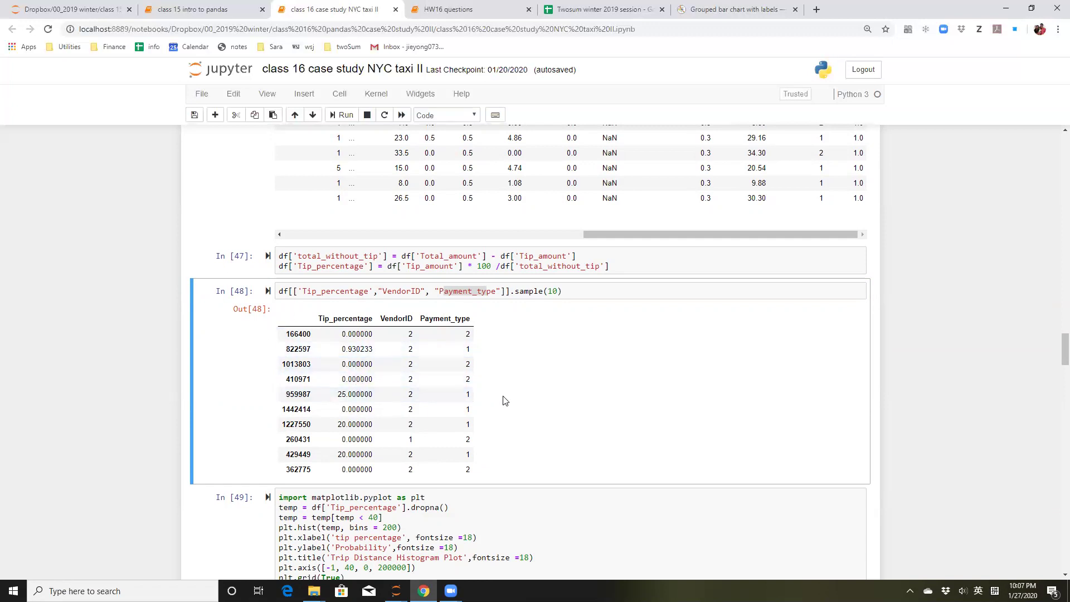
Examine the tip percentage histogram and relate it to the zero Tip_percentage values in the 10-row sample.
scroll(505, 400, down, 5)
scroll(505, 398, up, 2)
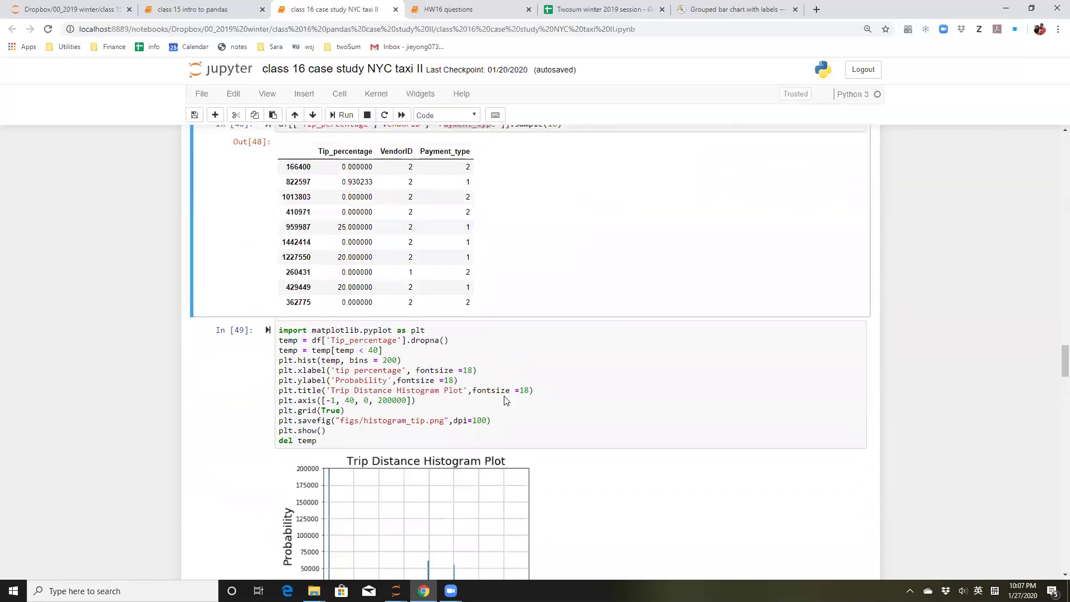
scroll(505, 397, up, 3)
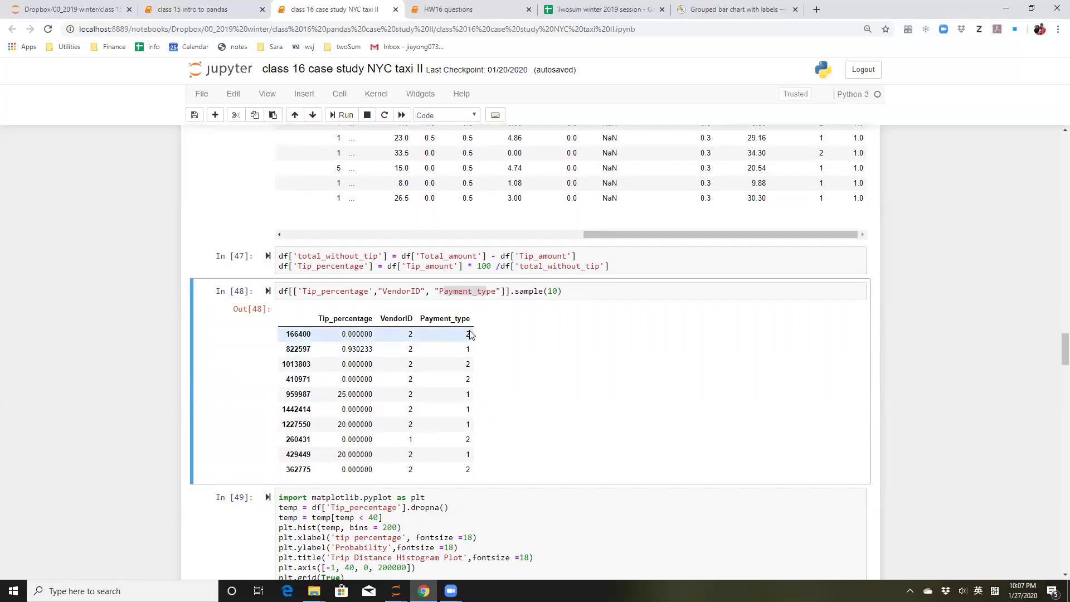
drag(370, 334, 343, 331)
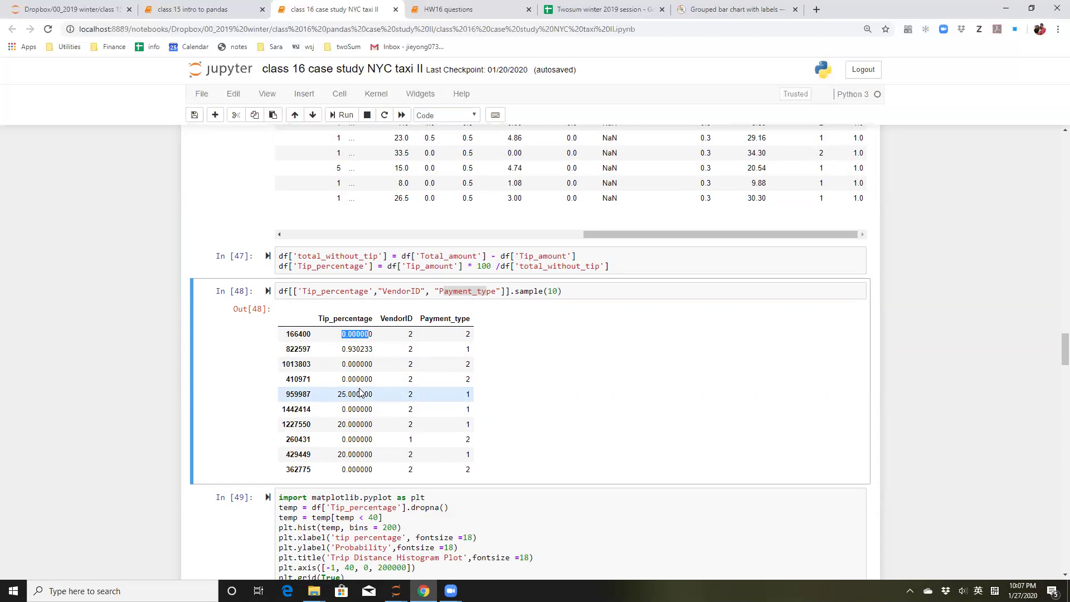
scroll(361, 392, down, 4)
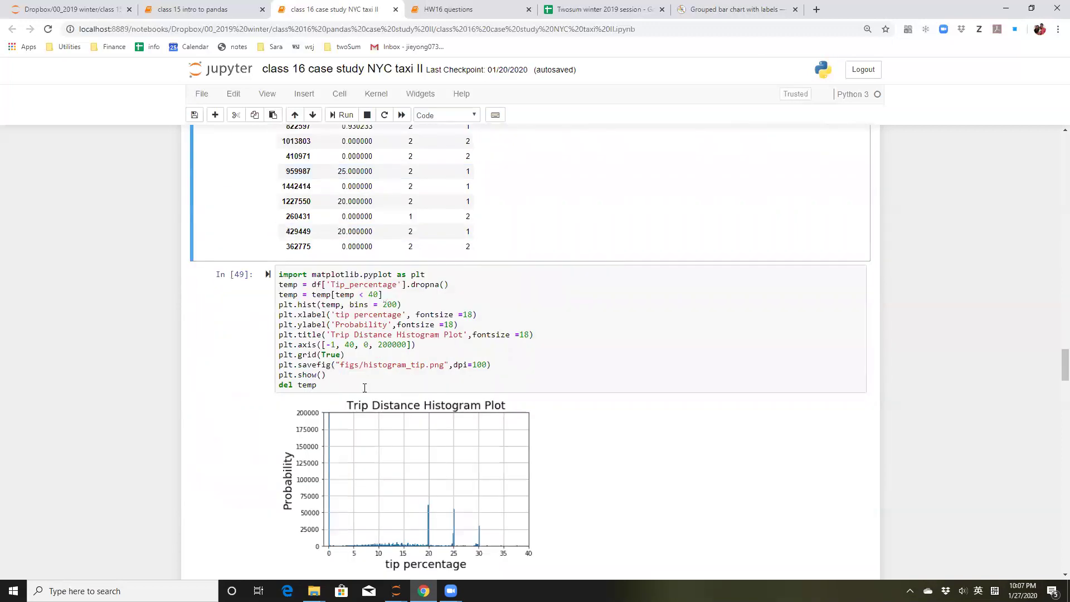
scroll(368, 407, down, 2)
scroll(429, 358, up, 5)
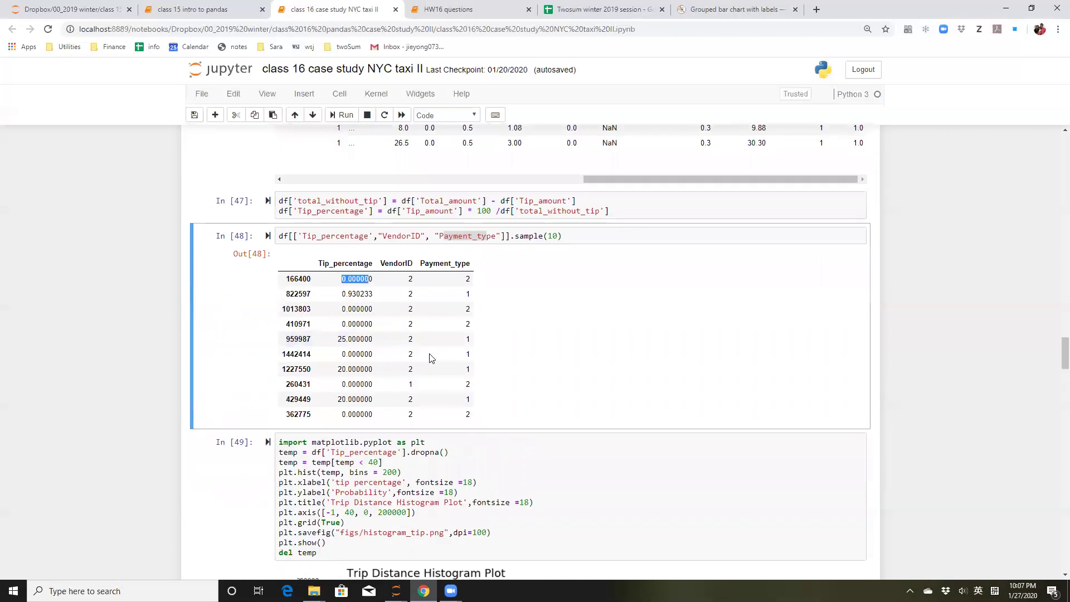
scroll(429, 359, up, 2)
click(907, 404)
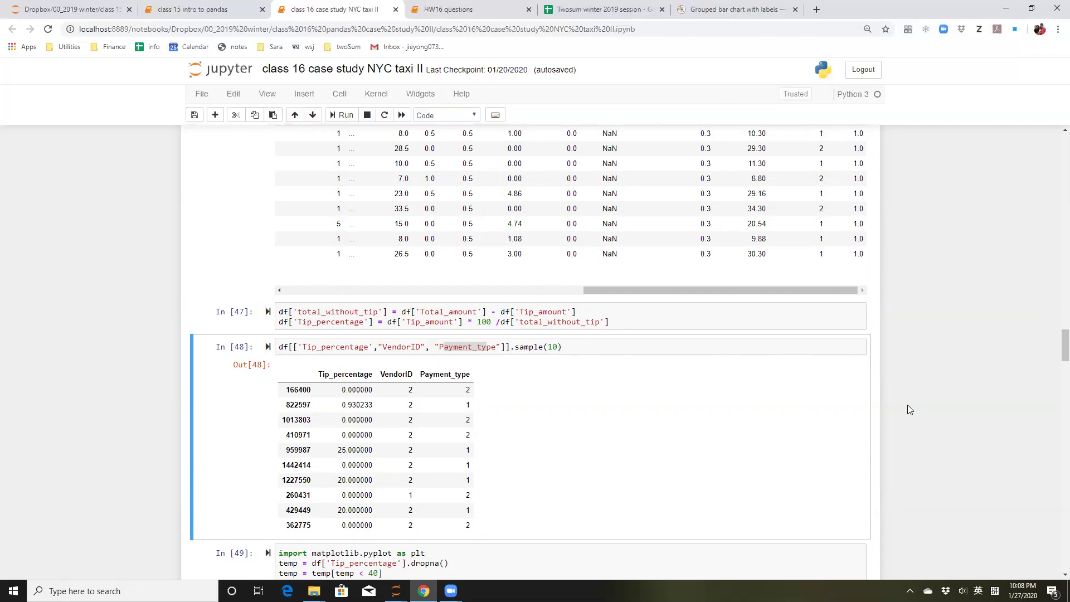
Examine the dropna() call and the temp < 40 filter in the tip percentage histogram code.
scroll(910, 278, down, 4)
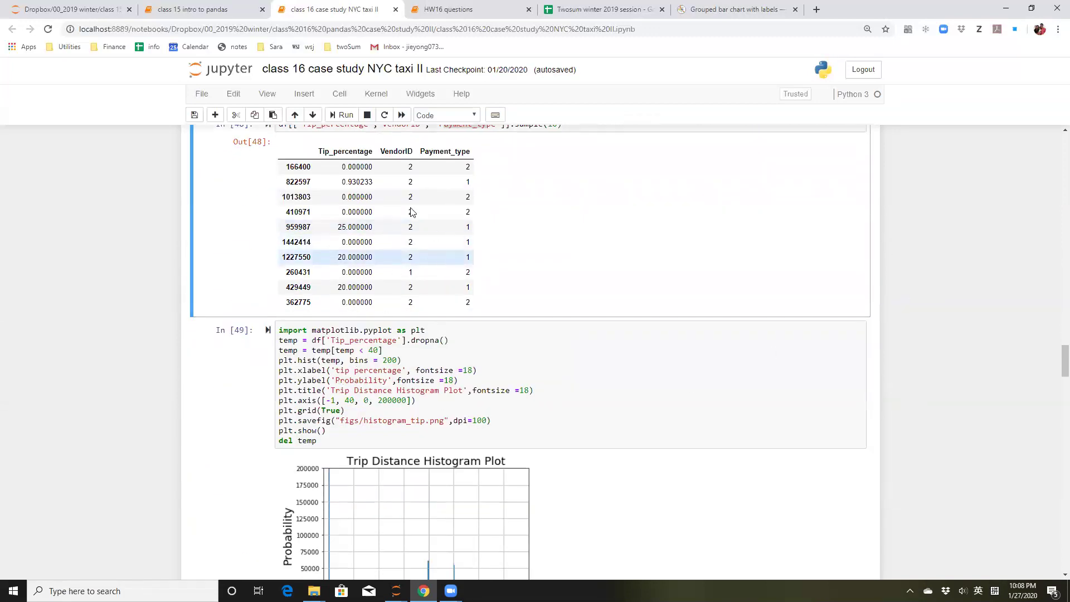
scroll(411, 317, down, 4)
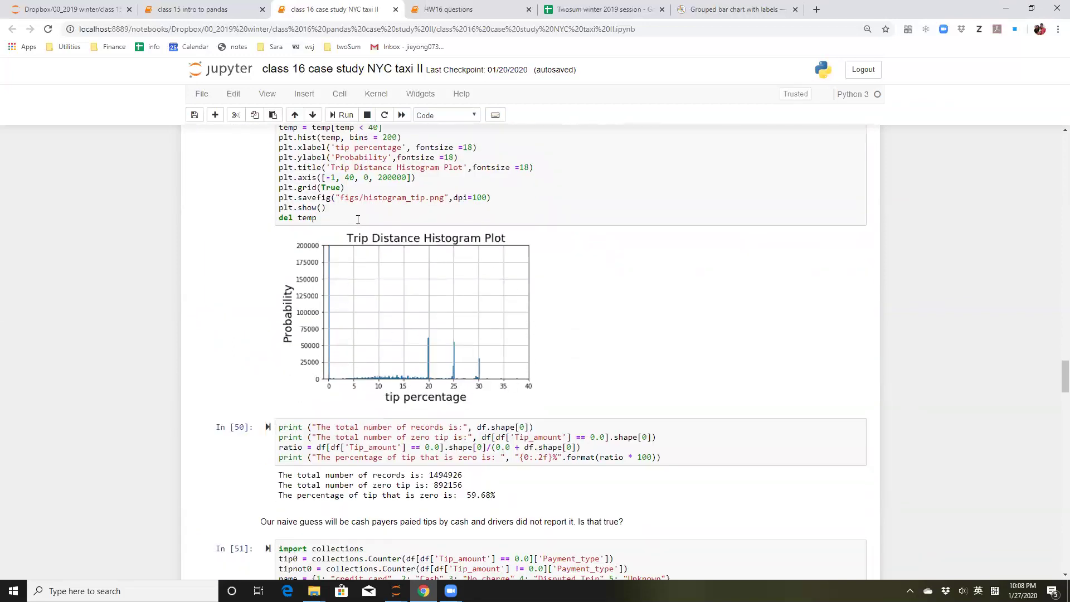
scroll(354, 283, up, 1)
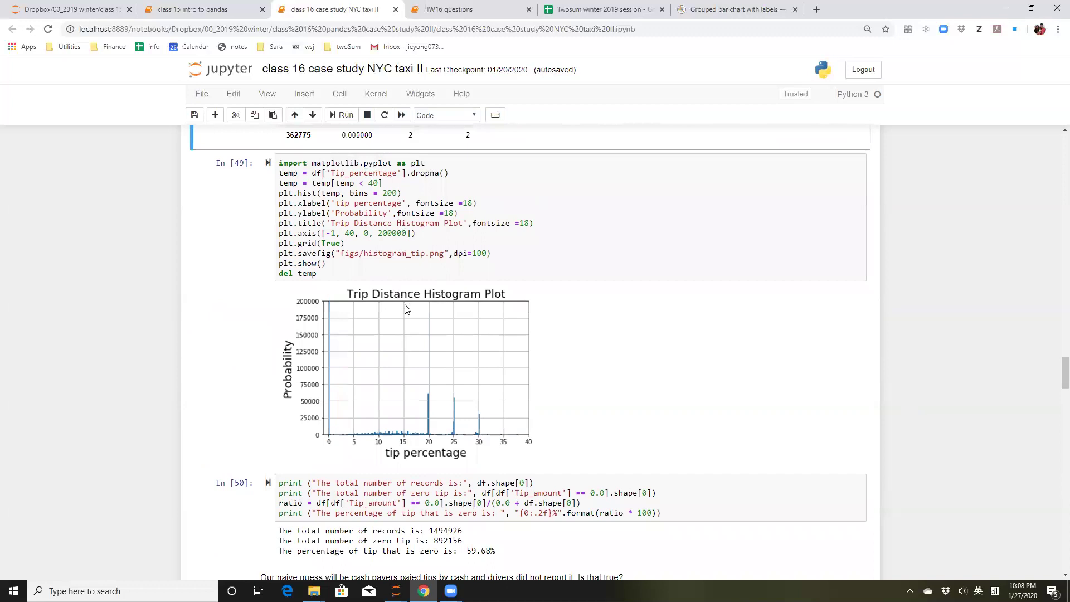
drag(417, 170, 456, 176)
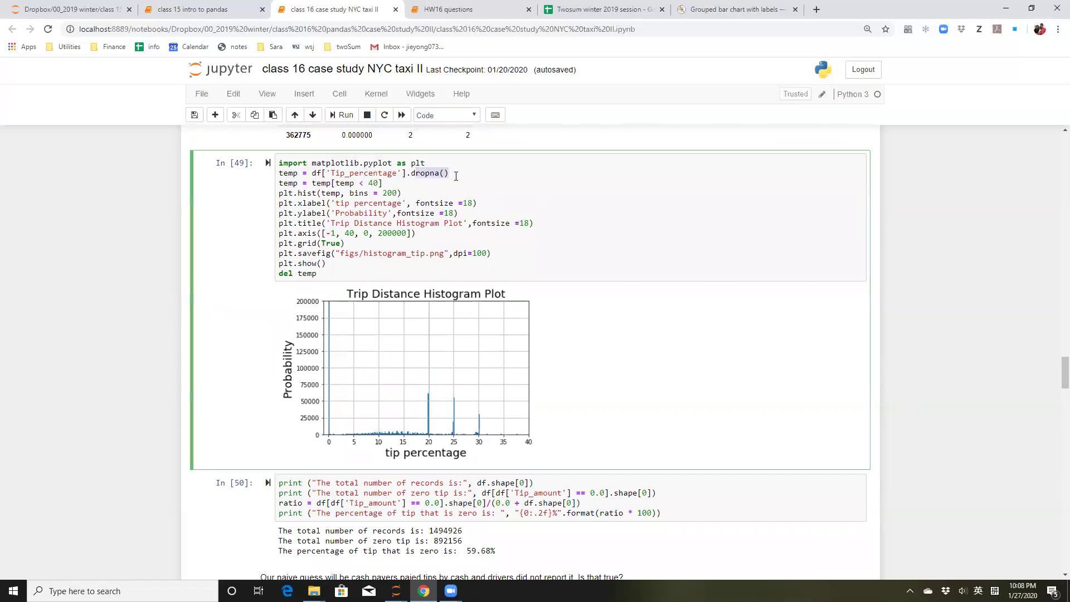
drag(357, 183, 379, 184)
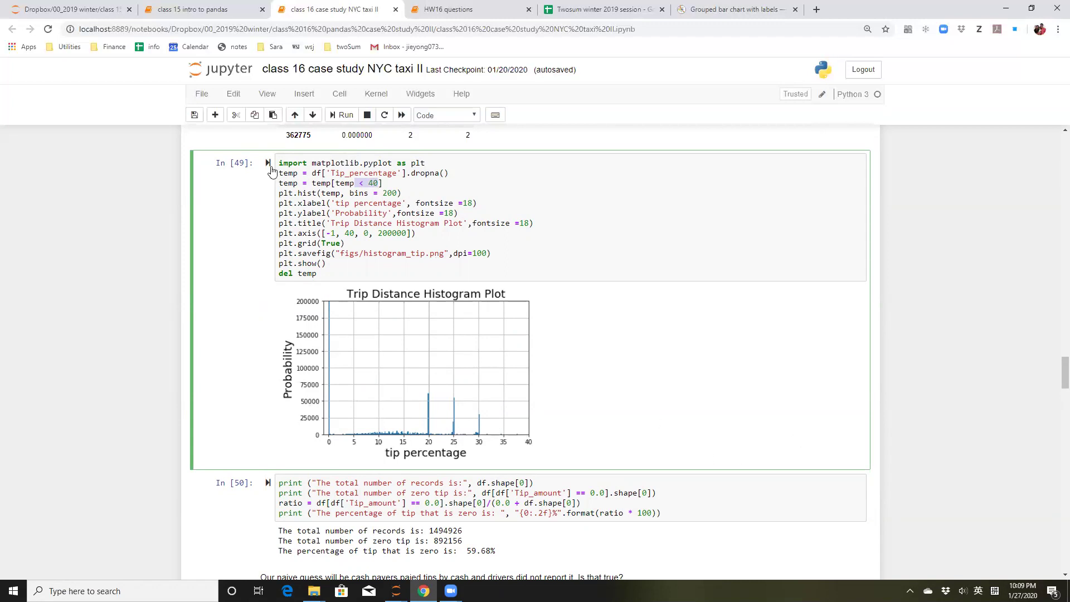
click(394, 203)
Search Google for "green taxi screen tip" in the browser tab holding the grouped bar chart page.
click(708, 10)
click(492, 25)
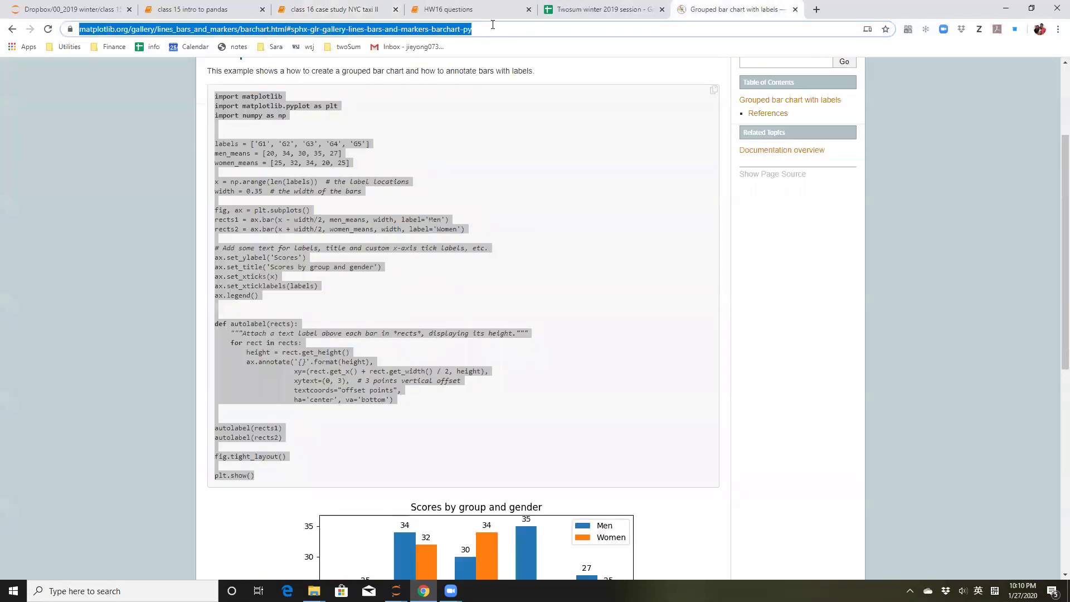
text(green )
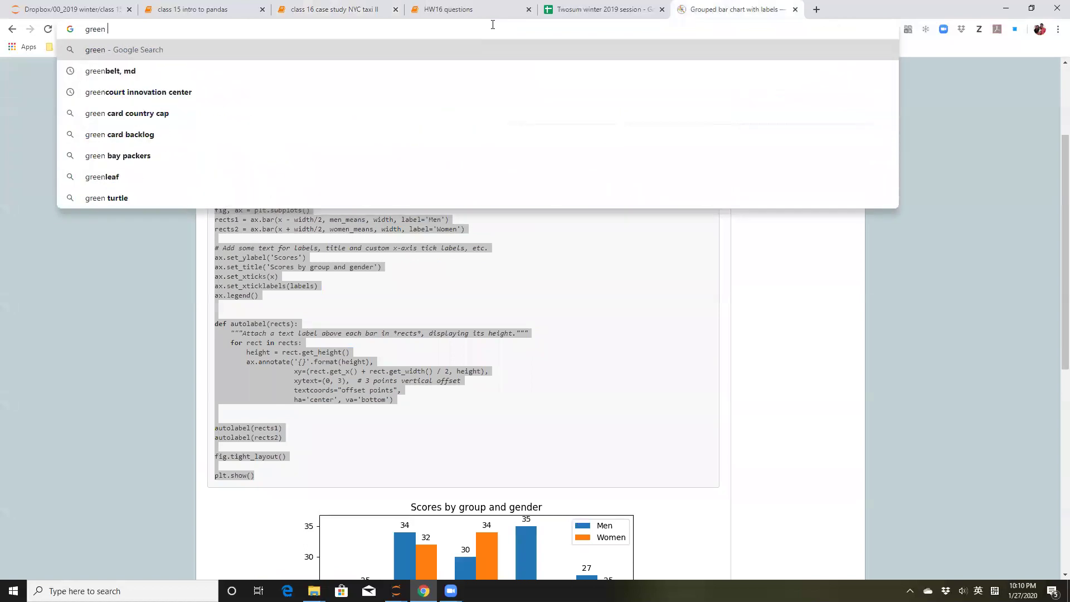
text(taxi)
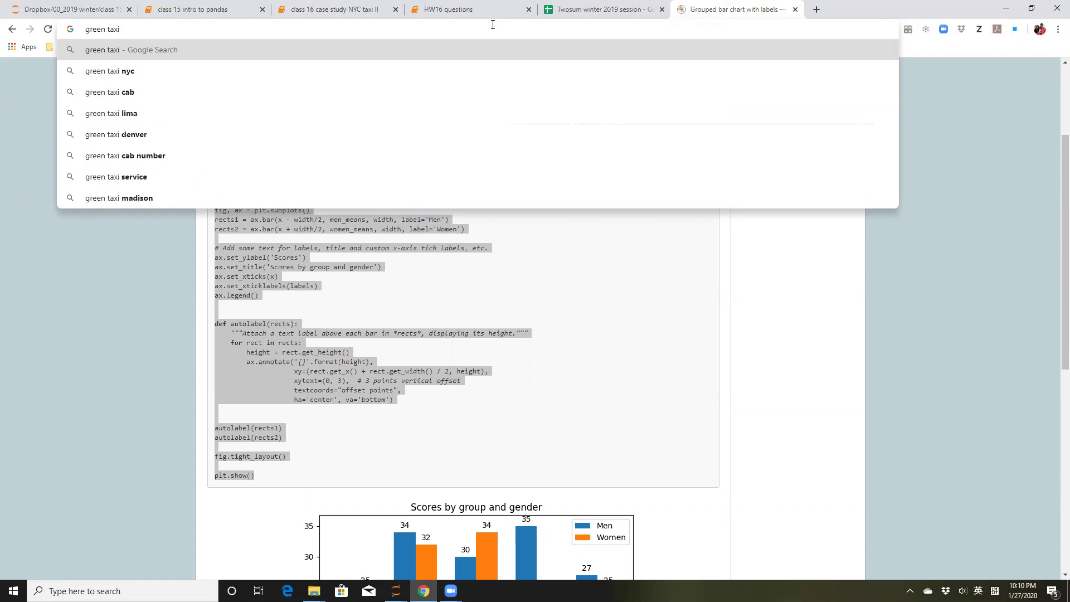
text(taxi screen tip)
key(Return)
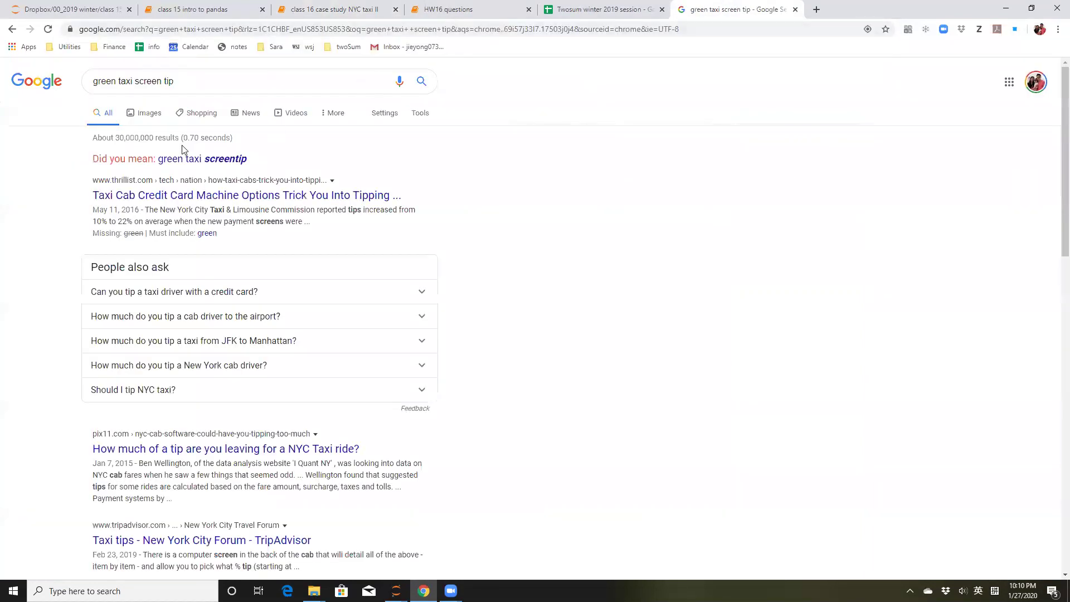
Show the image results and open the Thrillist article behind the first taxi payment screen picture.
click(156, 117)
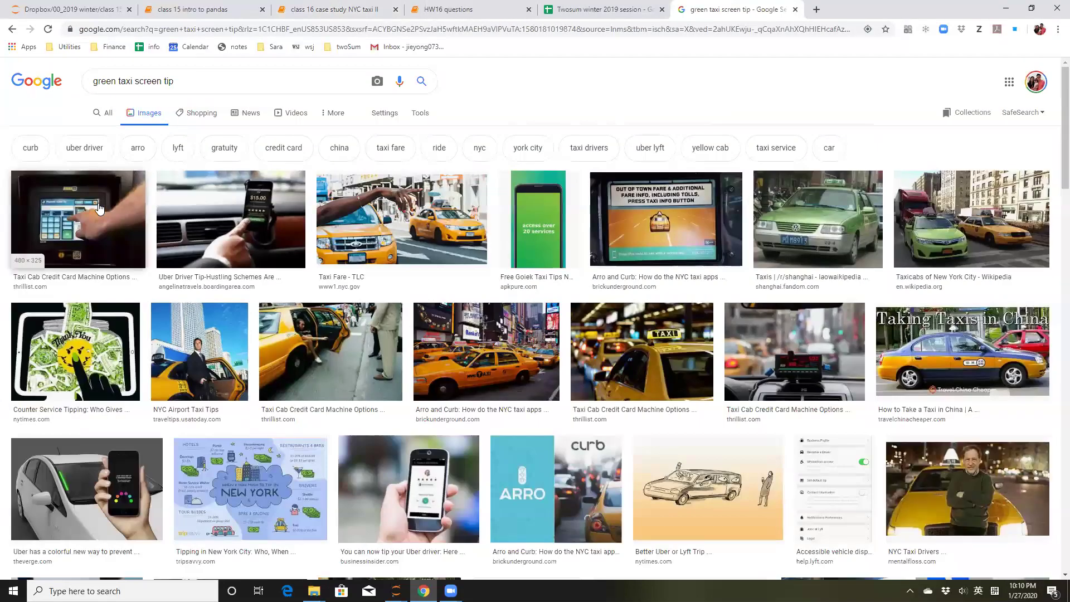
click(99, 207)
click(791, 161)
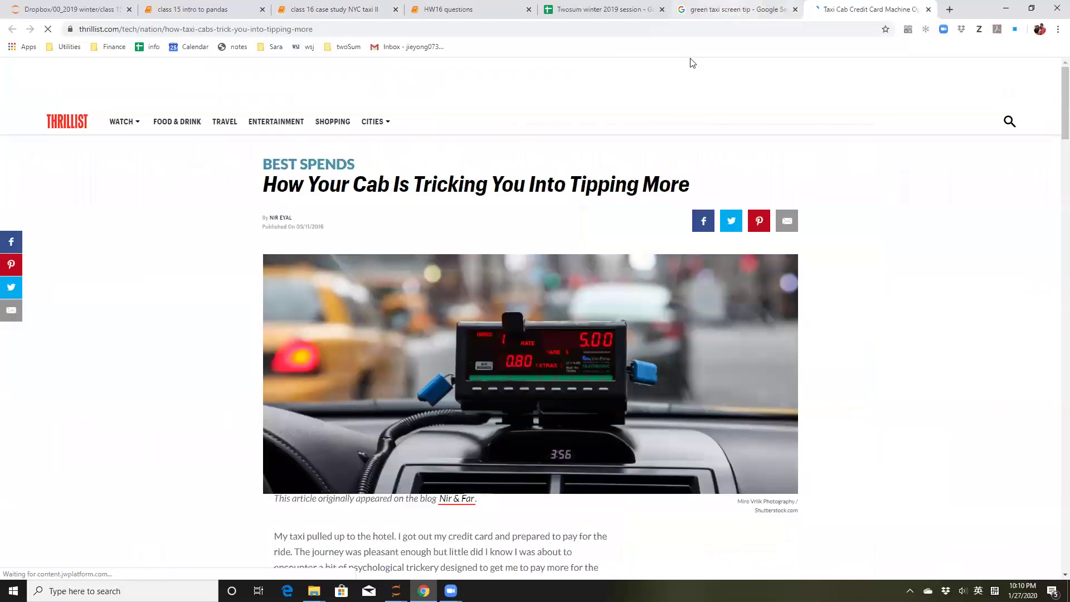
Dismiss the Thrillist sign-up pop-up and examine the taxi tip screen photo and the section "The power of defaults".
scroll(627, 350, down, 10)
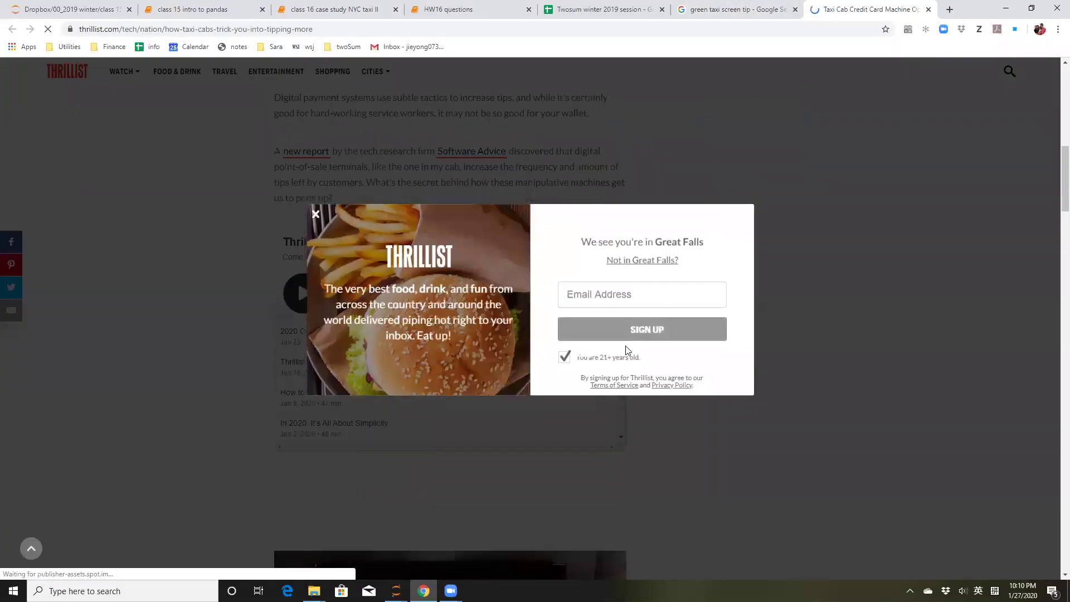
click(235, 325)
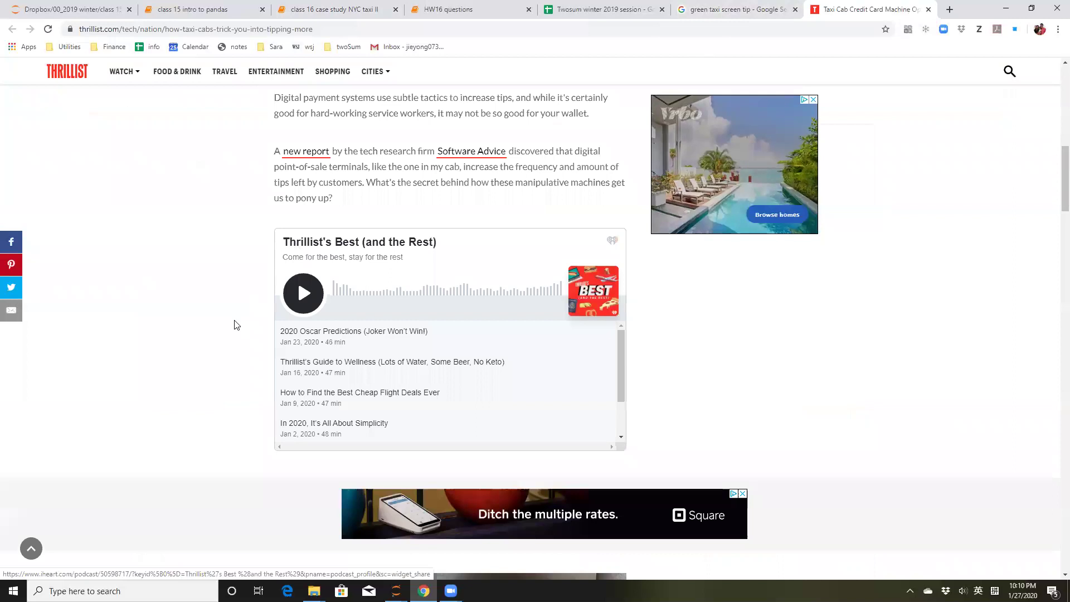
scroll(235, 325, down, 7)
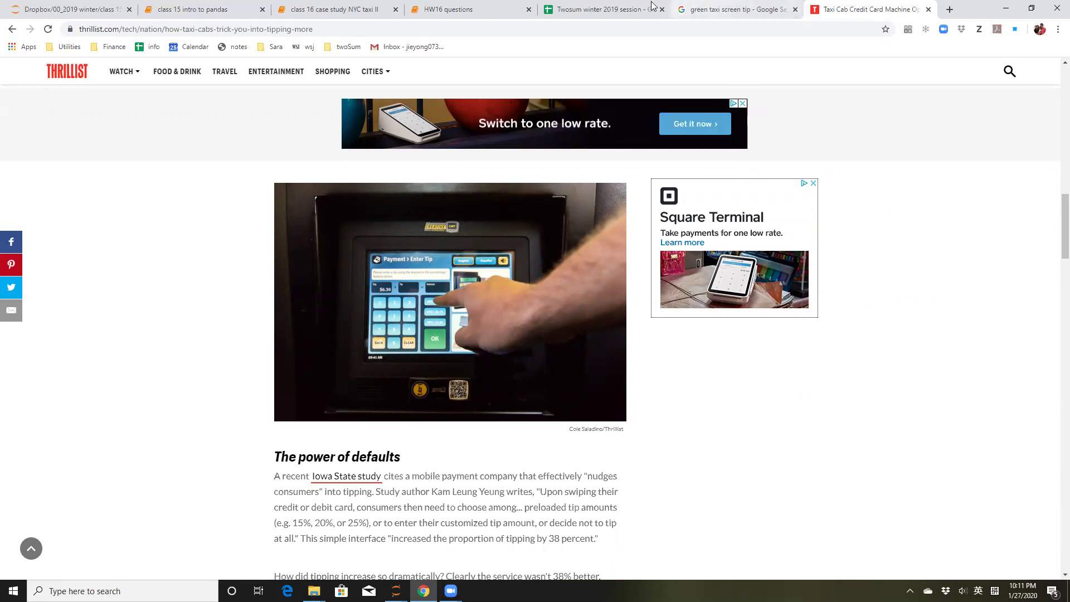
Return to the Google image results and browse them for other pictures of taxi tip screens.
click(730, 9)
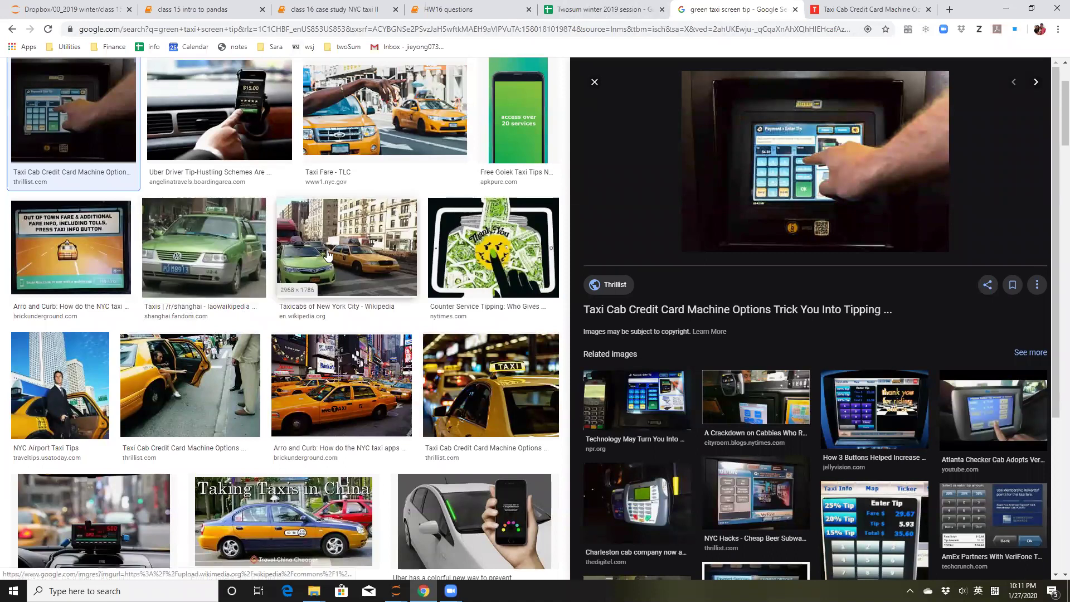
scroll(329, 255, down, 6)
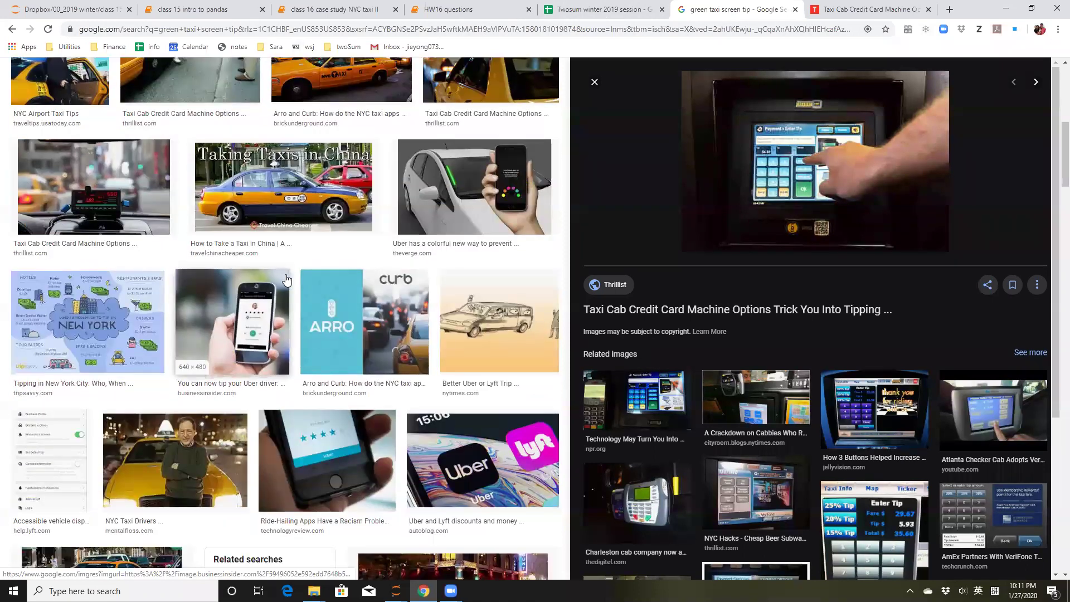
scroll(286, 280, down, 10)
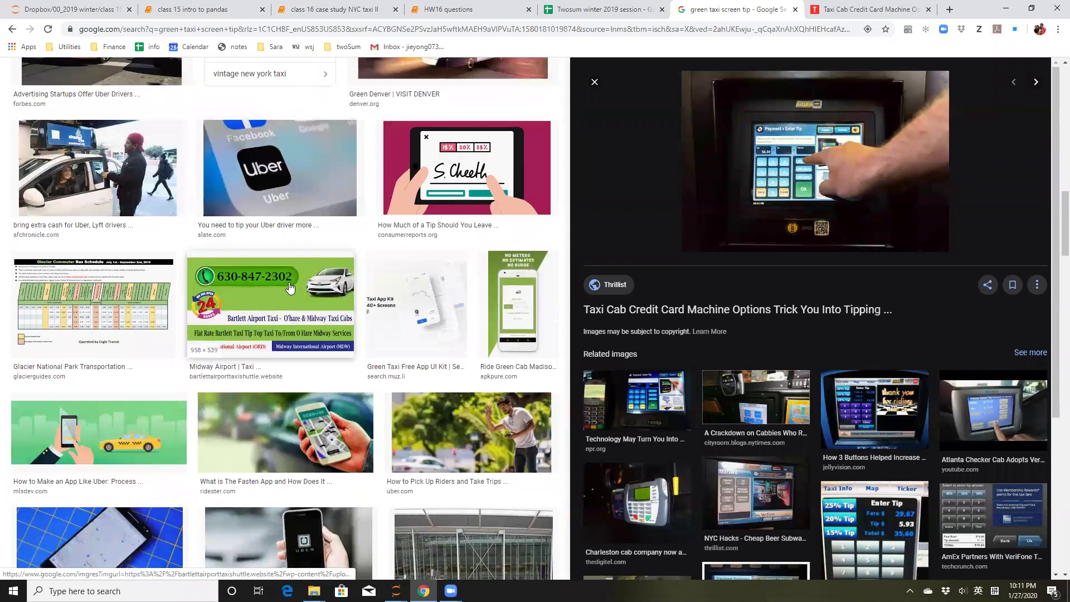
scroll(290, 287, up, 20)
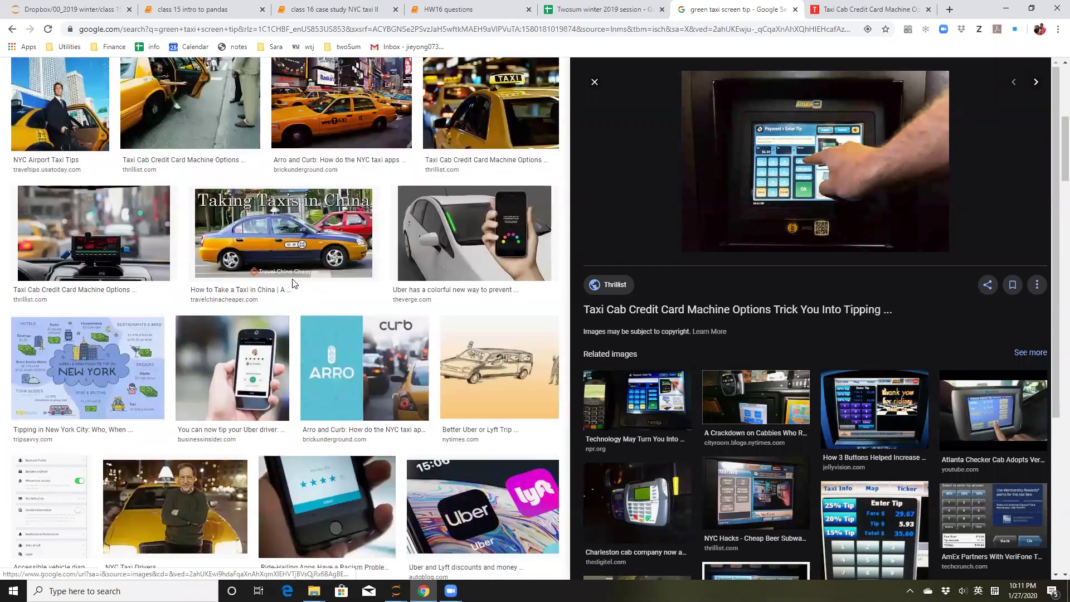
Return to the class 16 notebook and examine the tip percentage histogram and the code calculating the zero-tip percentage.
click(367, 8)
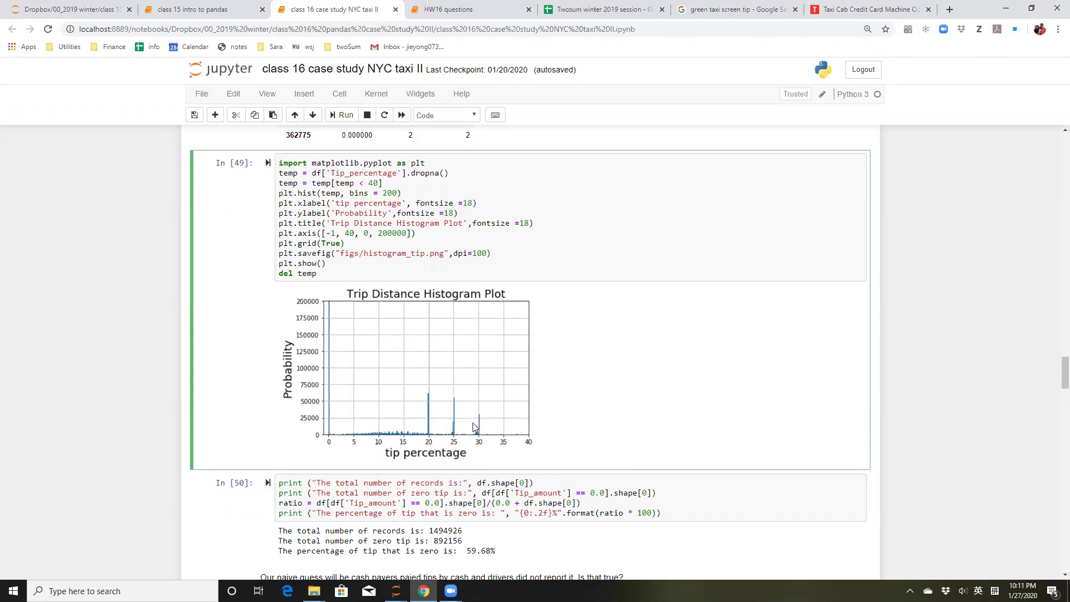
scroll(474, 428, down, 3)
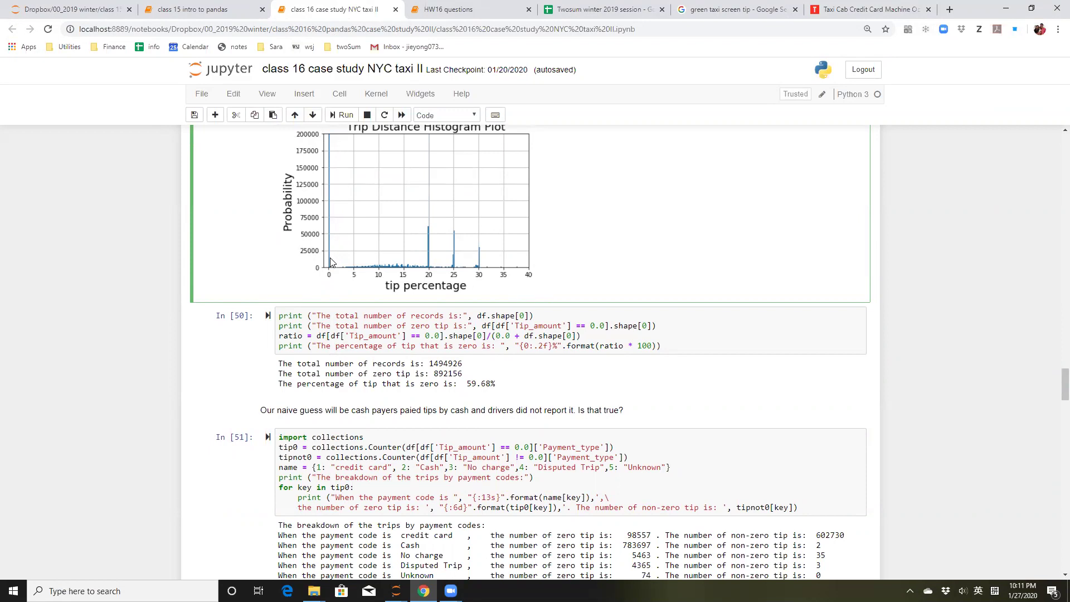
click(486, 352)
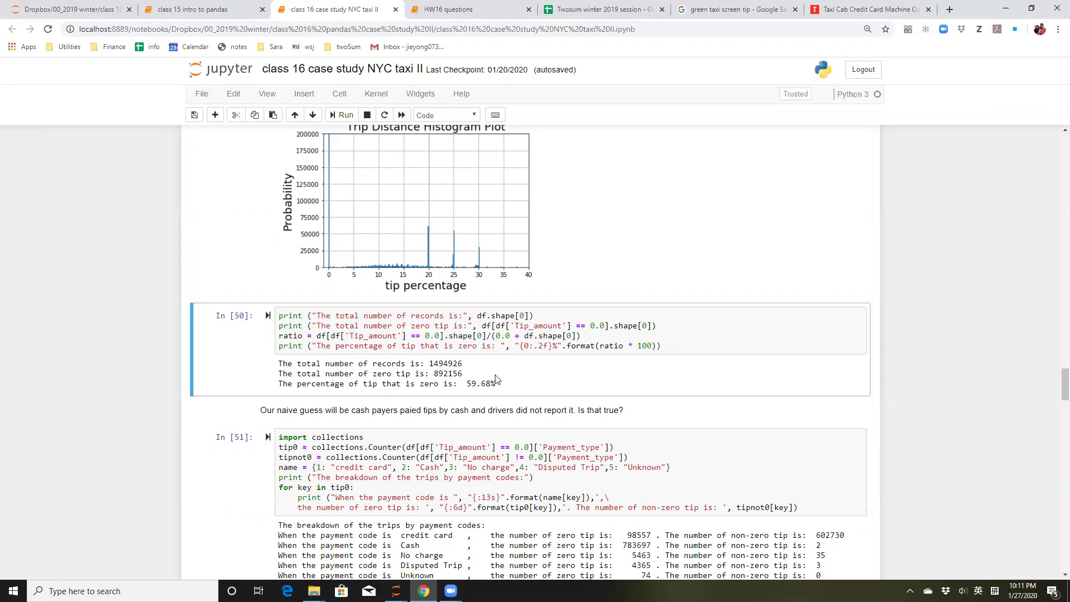
scroll(487, 350, down, 1)
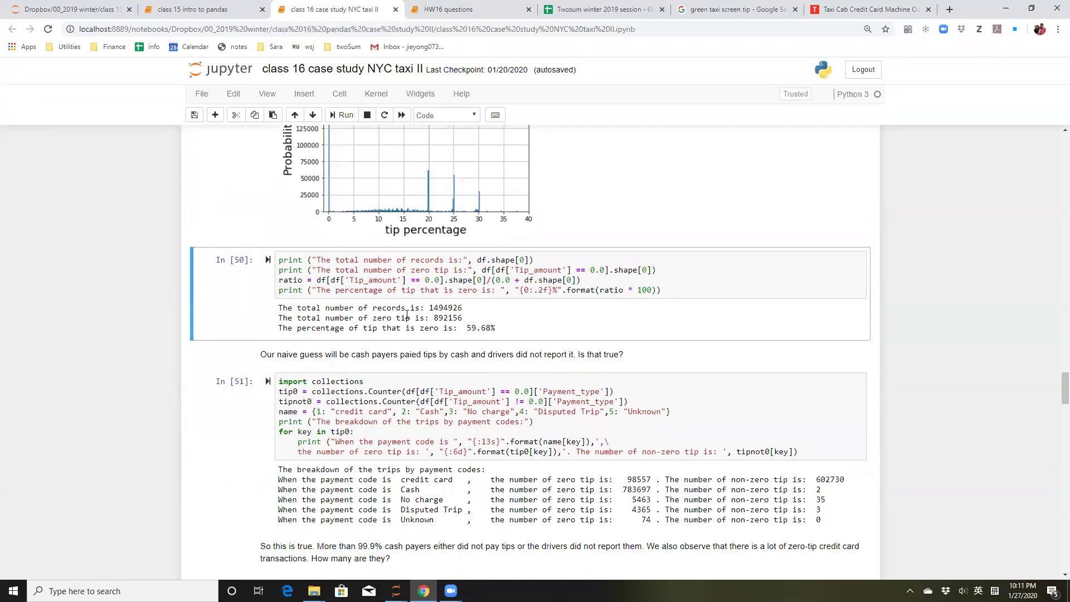
Inspect the total number of records in the zero-tip output, and go back to the data loading code at the notebook's start.
drag(425, 309, 464, 310)
click(429, 308)
drag(429, 309, 471, 313)
drag(1064, 391, 1048, 126)
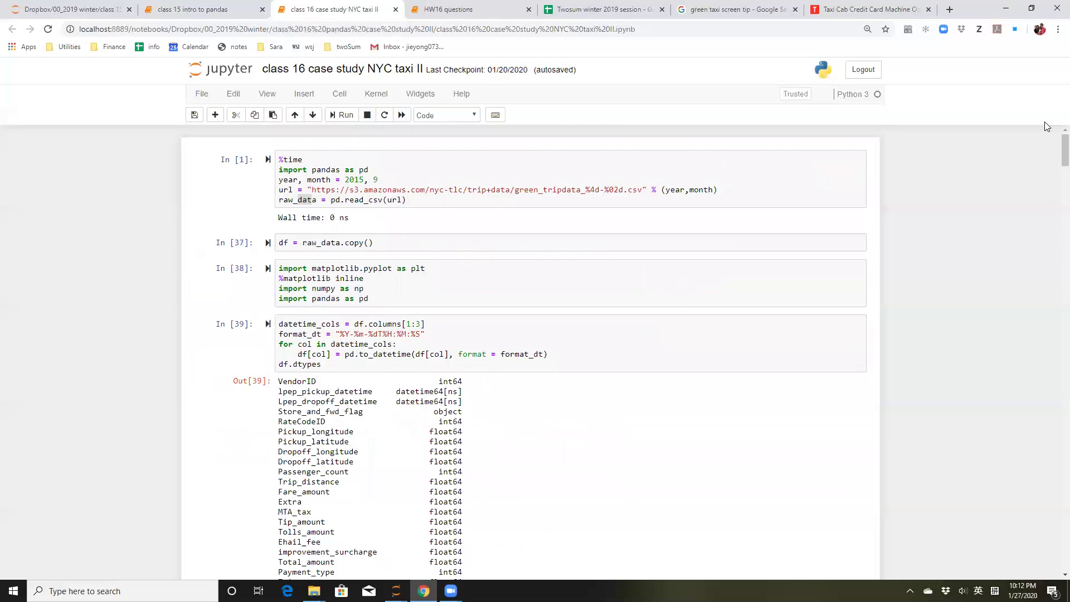
Check the year and month in the data loading code, then examine the record total, zero-tip total and zero-tip percentage in the output.
drag(346, 180, 381, 180)
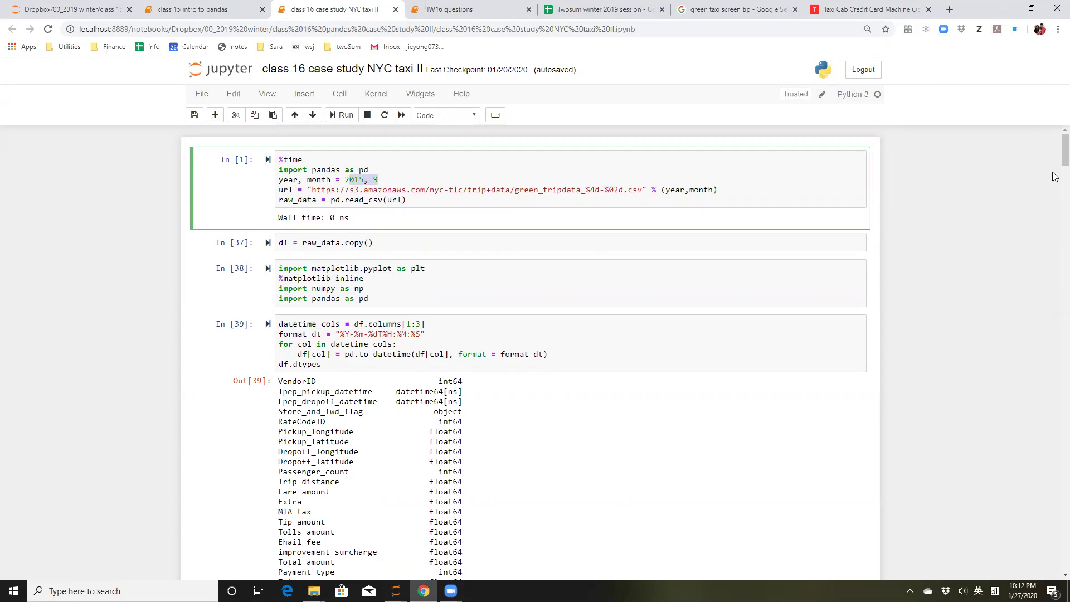
drag(1054, 159, 1055, 397)
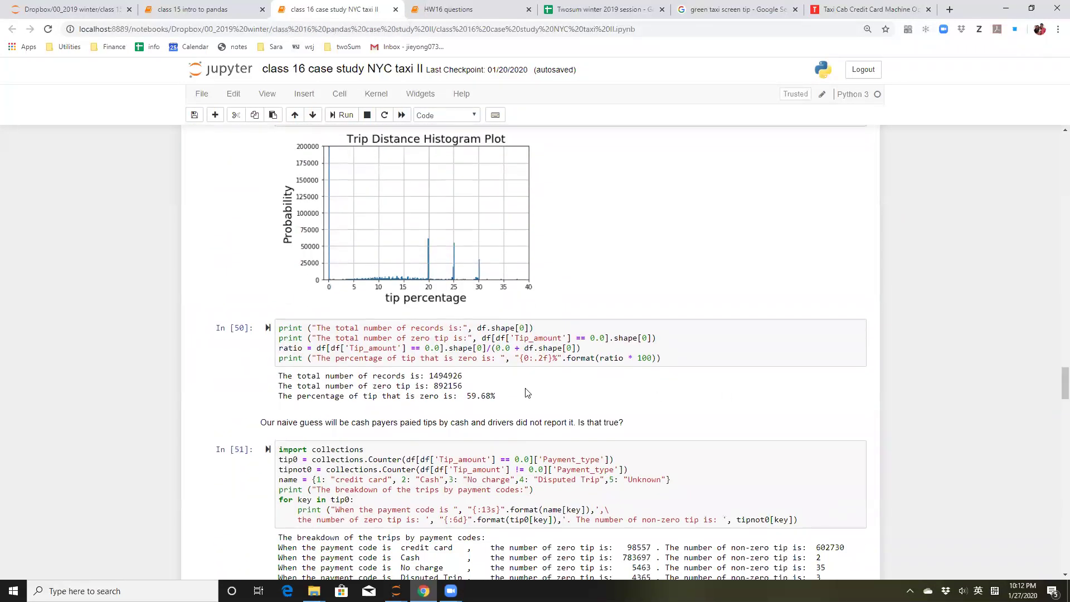
drag(430, 377, 456, 376)
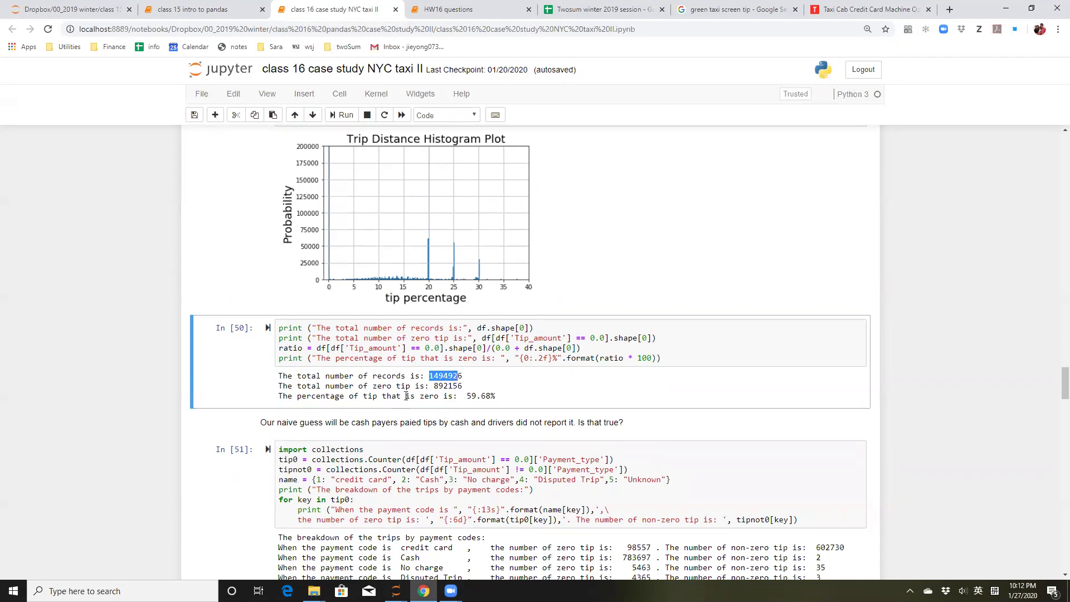
drag(406, 386, 463, 390)
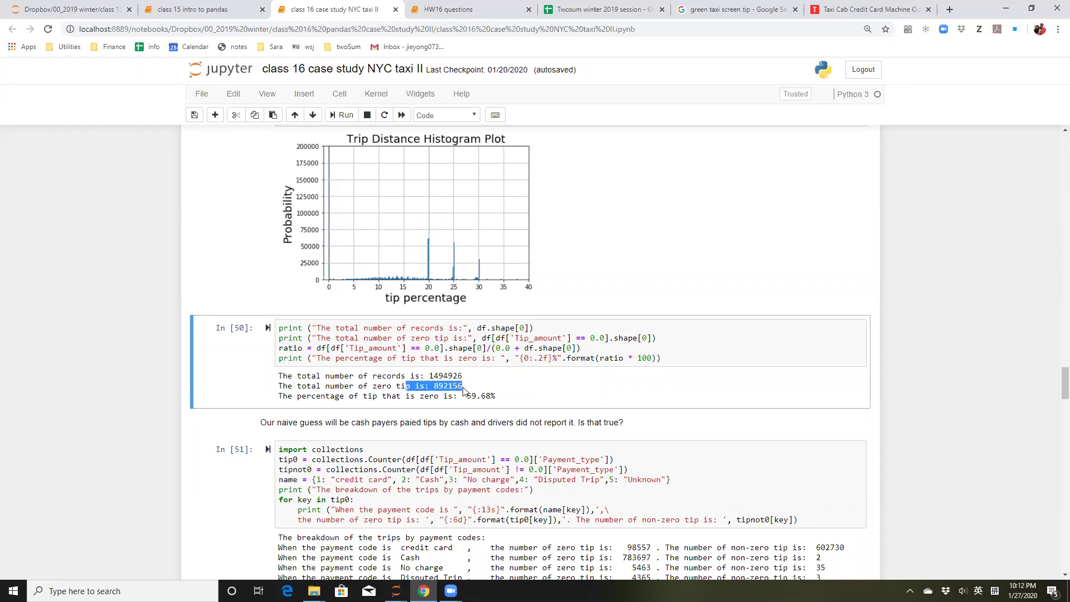
drag(467, 396, 501, 399)
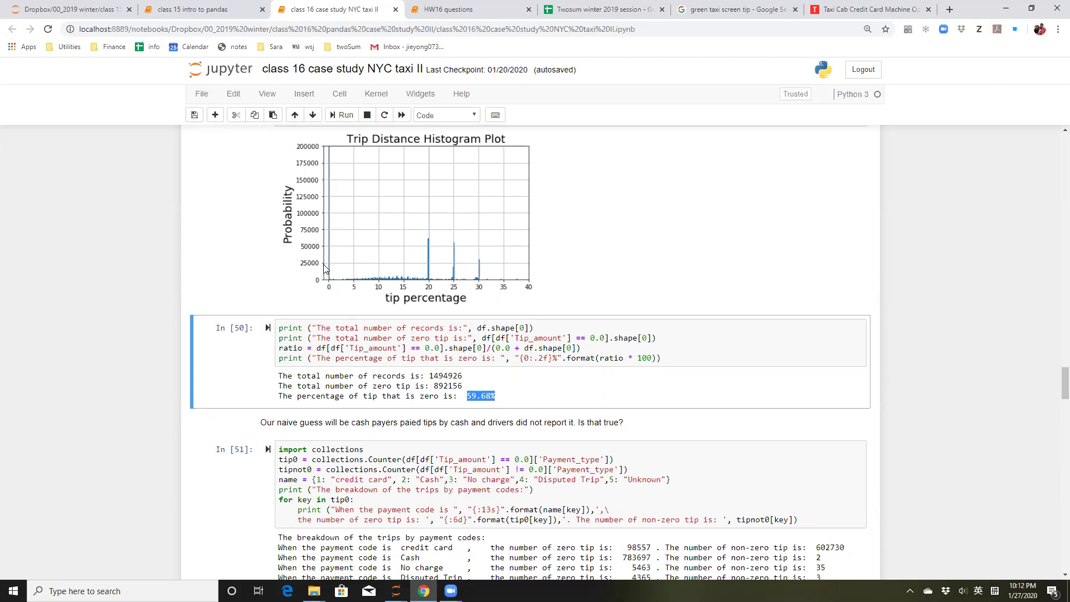
Compare the zero-tip and non-zero-tip counts for credit card and cash in the payment code breakdown.
scroll(334, 273, down, 5)
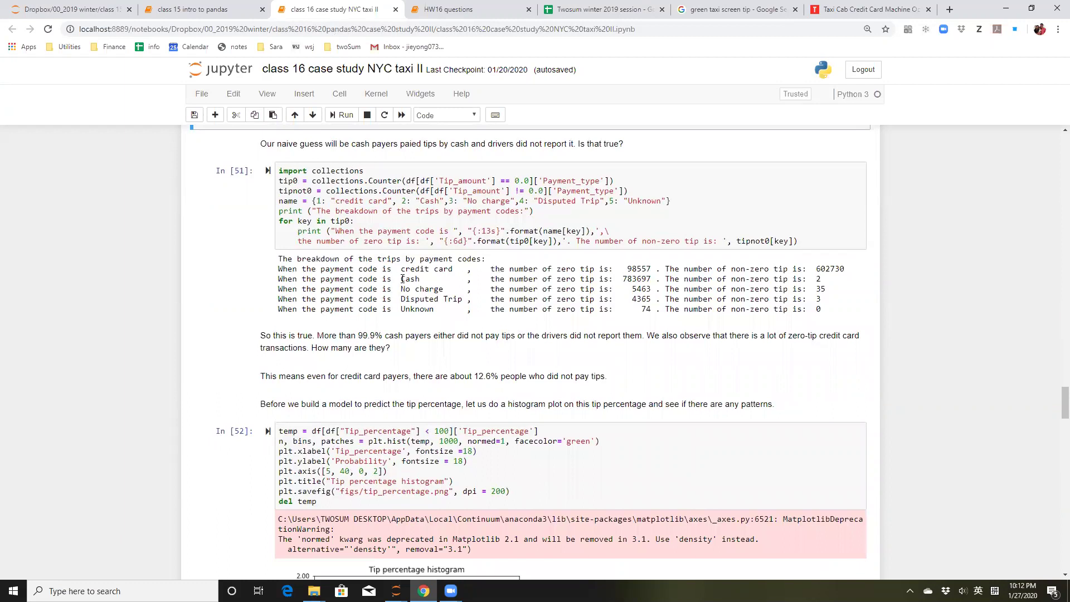
drag(405, 270, 455, 271)
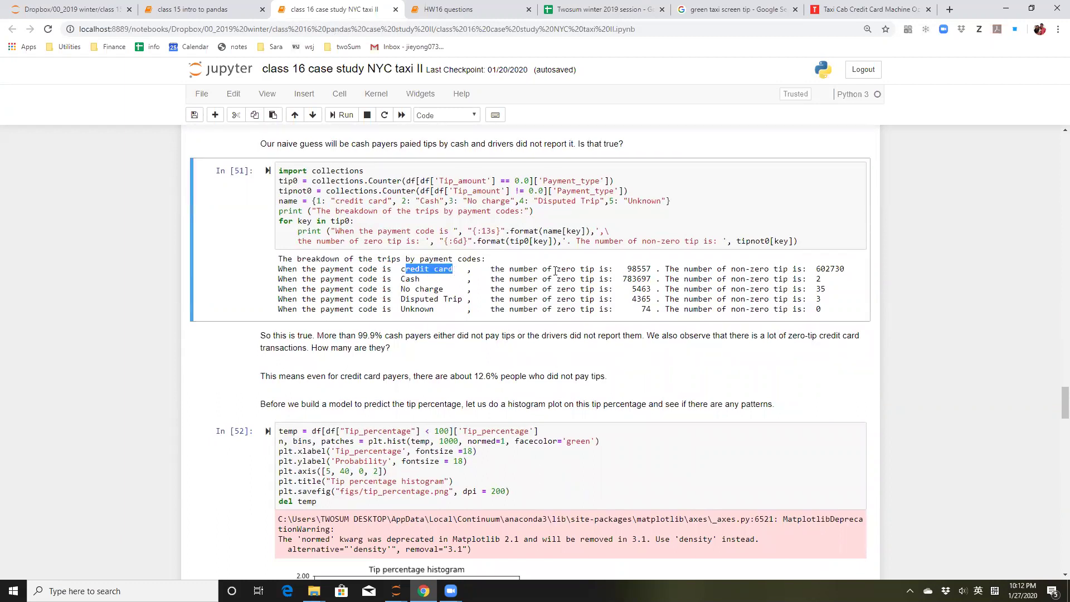
drag(577, 270, 648, 270)
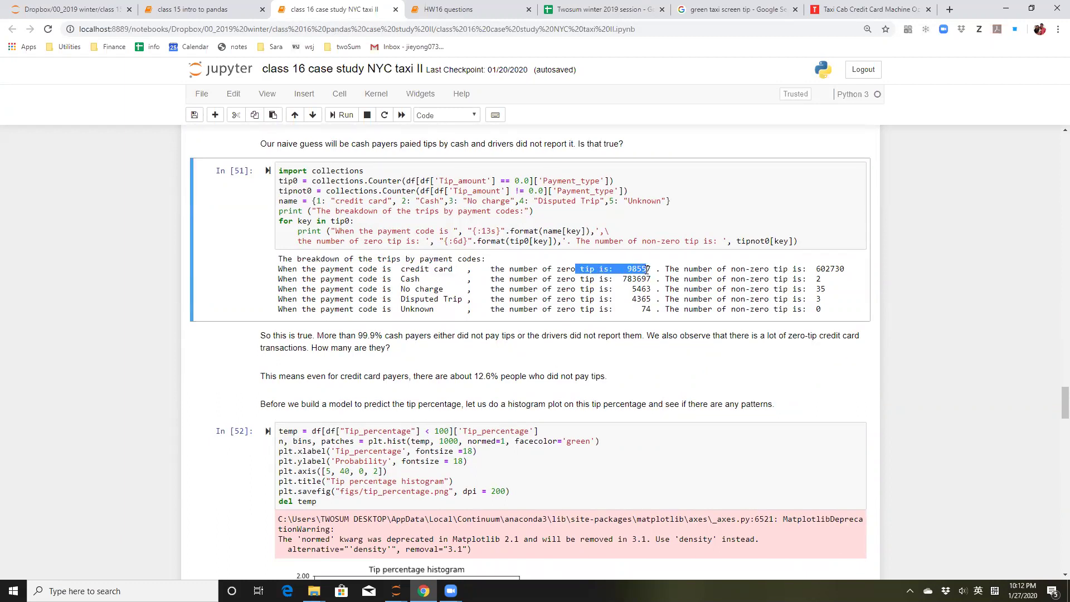
drag(792, 270, 842, 271)
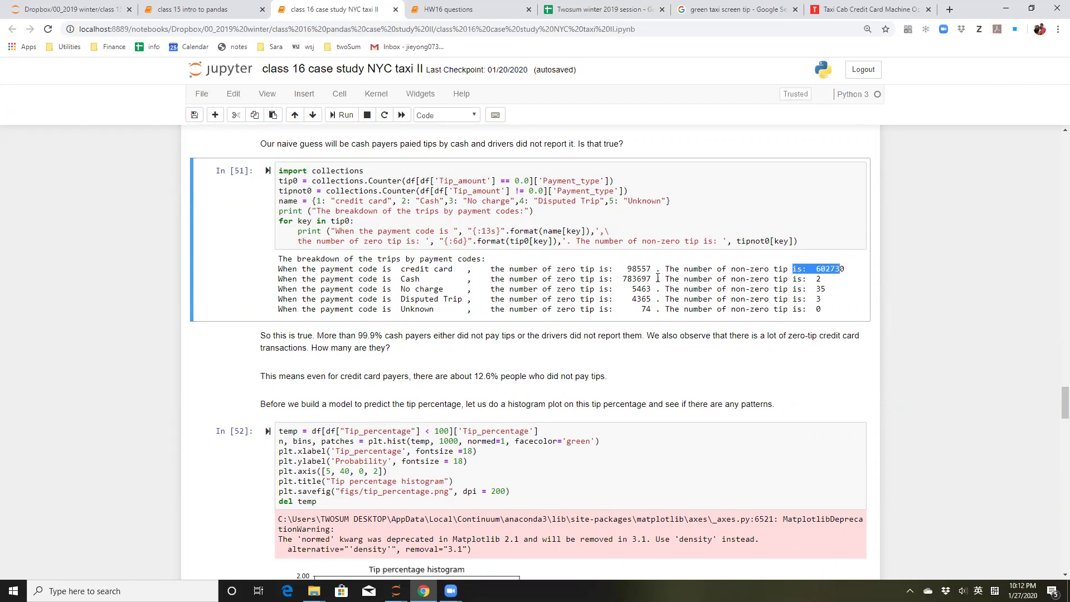
drag(407, 278, 428, 278)
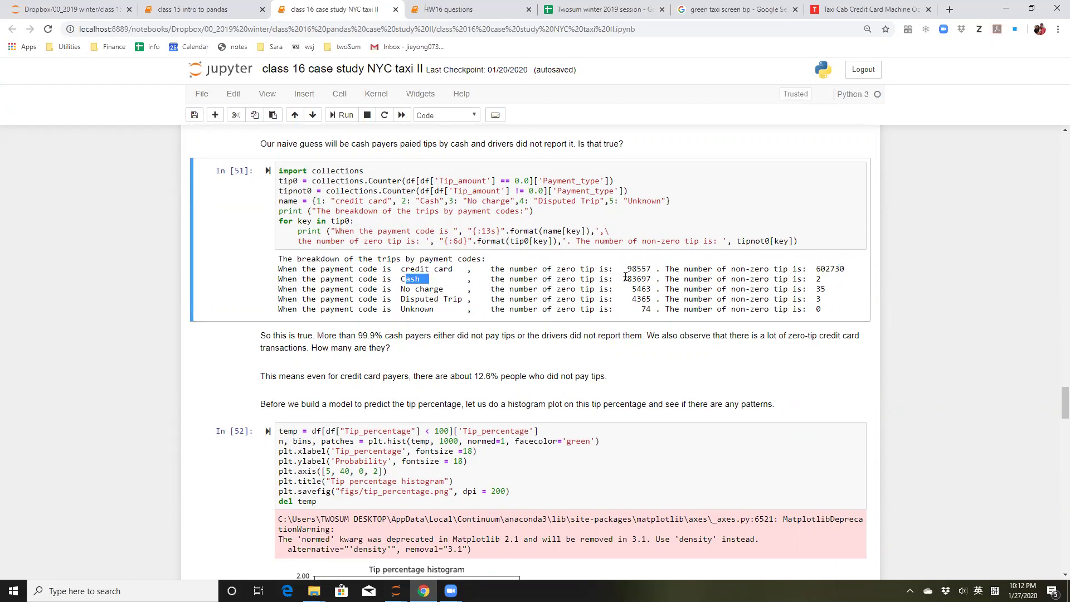
drag(618, 278, 651, 278)
drag(812, 280, 828, 283)
Inspect the no charge, disputed and unknown payment rows, and recheck the cash and credit card tip counts.
drag(405, 289, 622, 321)
click(924, 299)
drag(405, 279, 424, 279)
drag(560, 280, 644, 280)
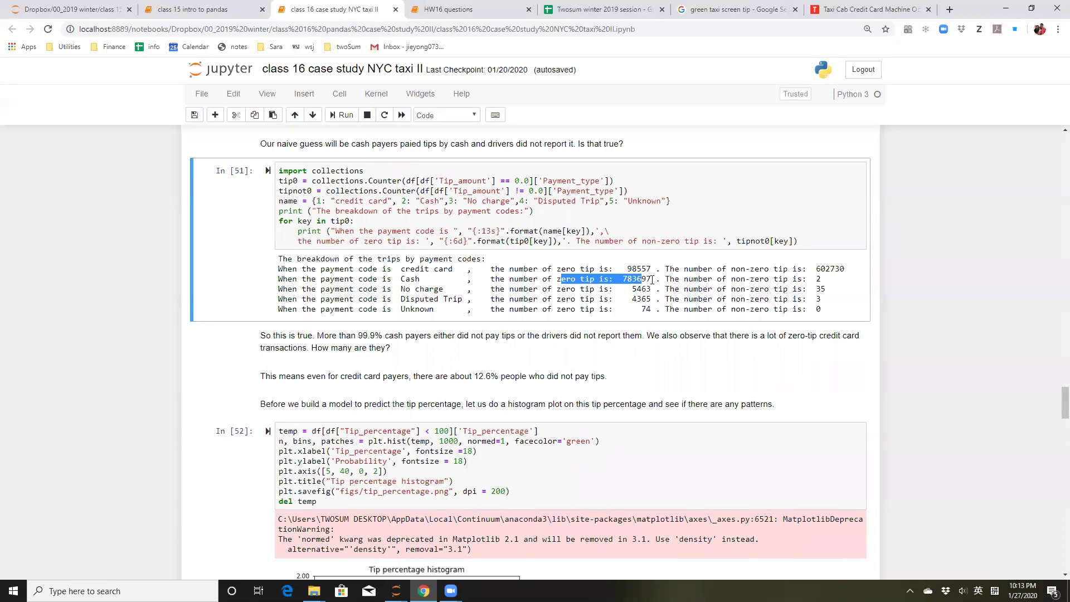
drag(407, 270, 455, 268)
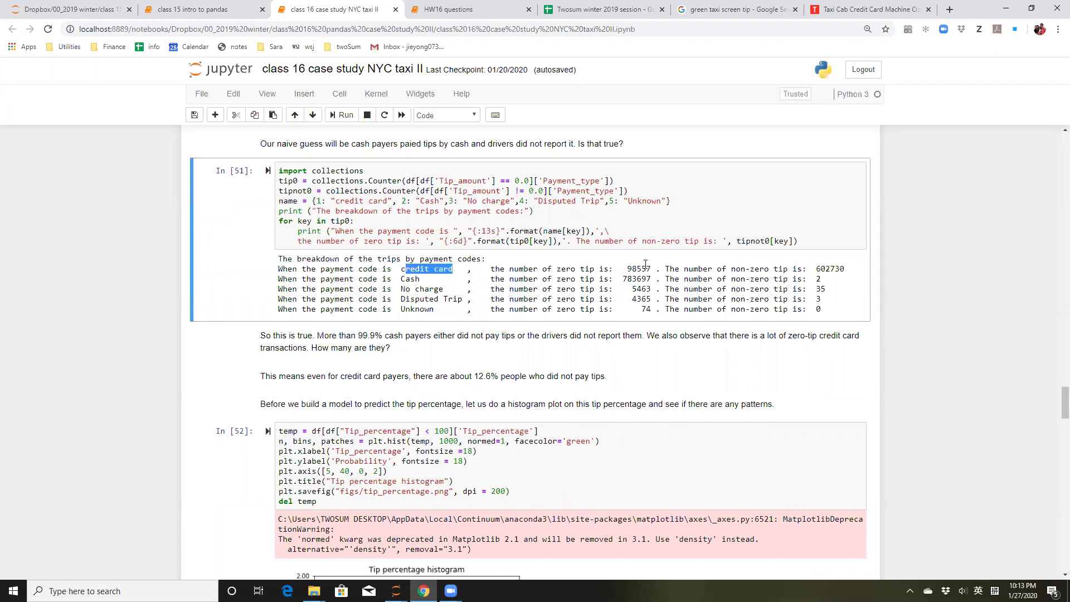
drag(625, 269, 655, 268)
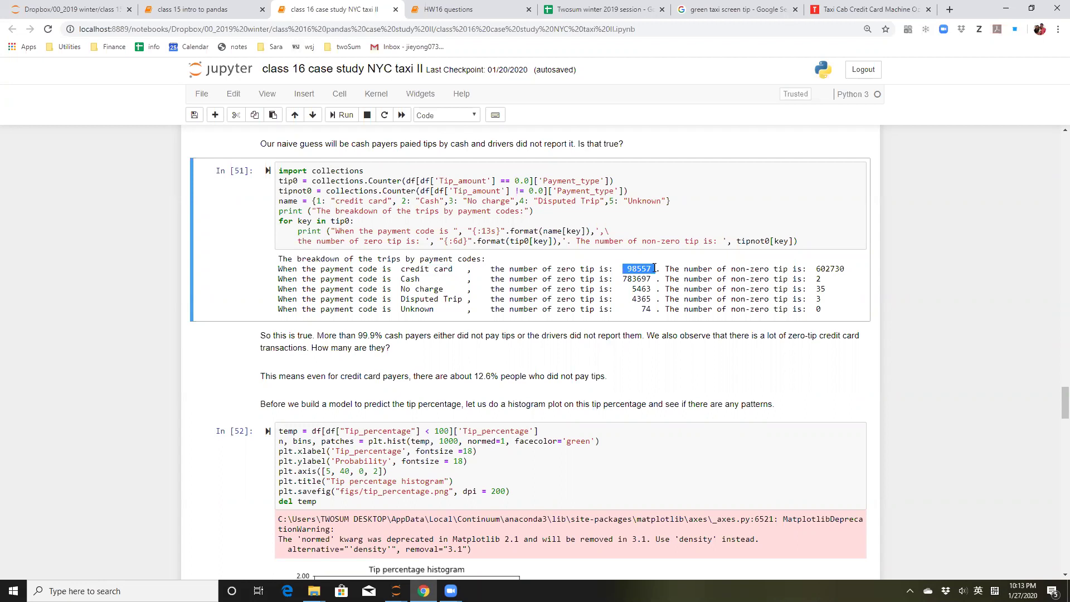
drag(816, 269, 838, 269)
Read the notebook's conclusion on the share of credit card payers who did not pay tips.
scroll(649, 266, down, 4)
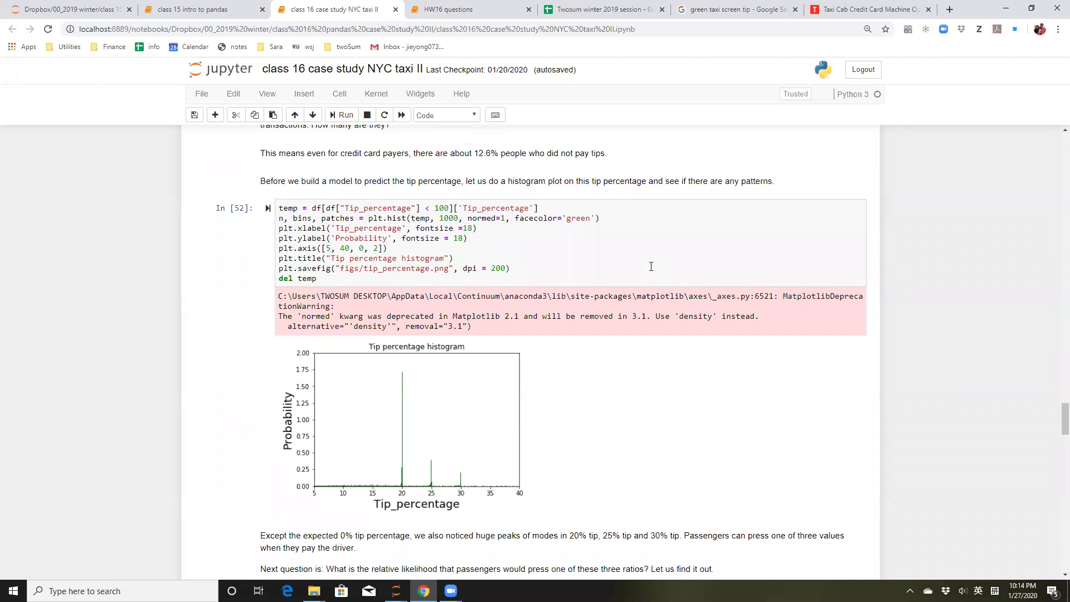
scroll(641, 265, up, 1)
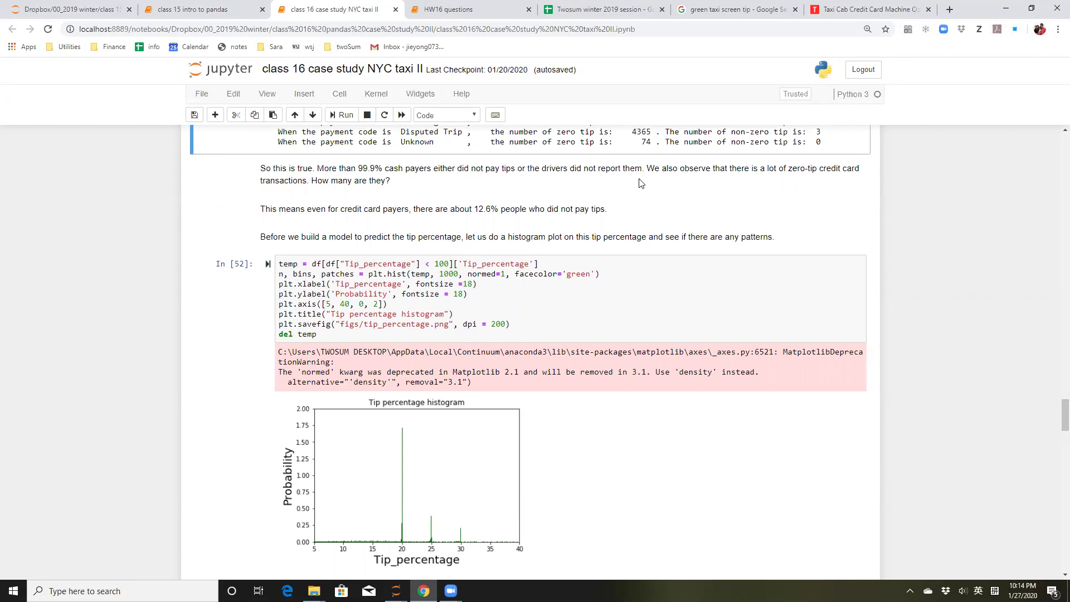
drag(327, 208, 407, 208)
drag(474, 209, 491, 209)
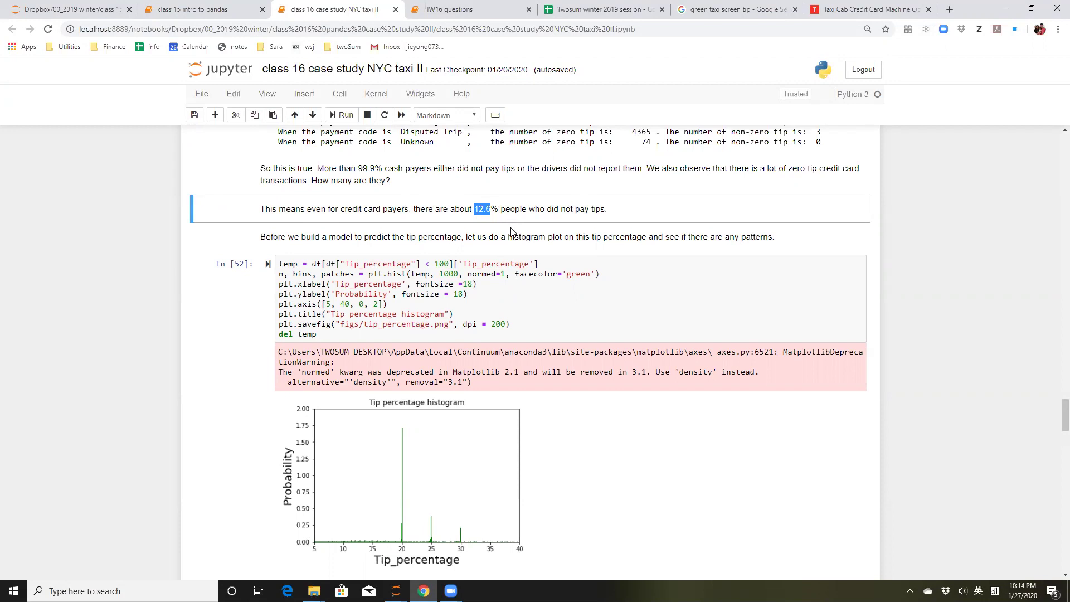
Examine the green tip percentage histogram together with the axis range set in its plotting code.
scroll(516, 234, down, 2)
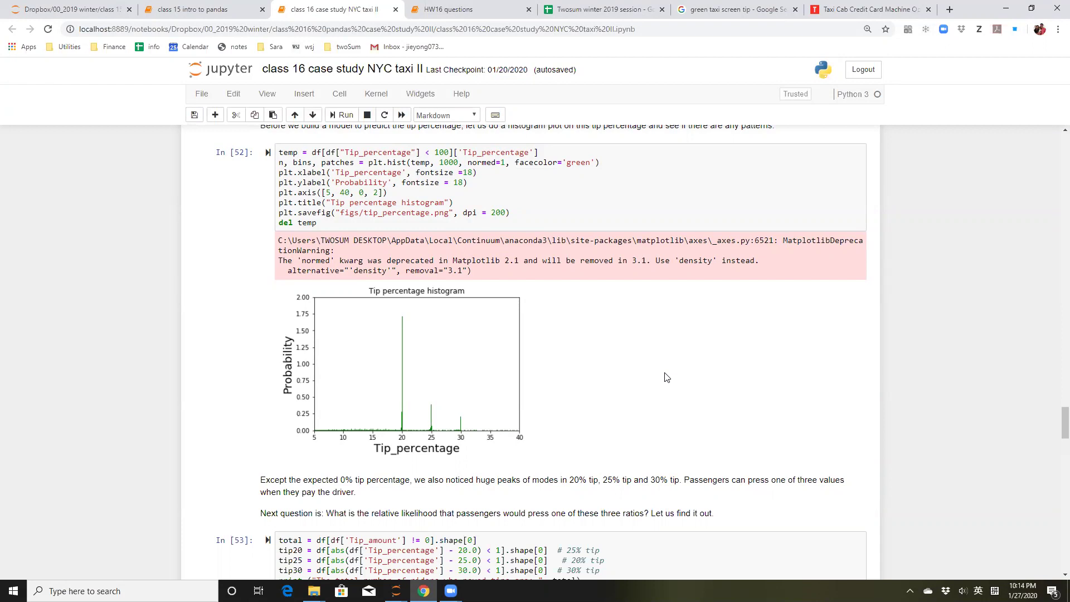
scroll(629, 381, down, 1)
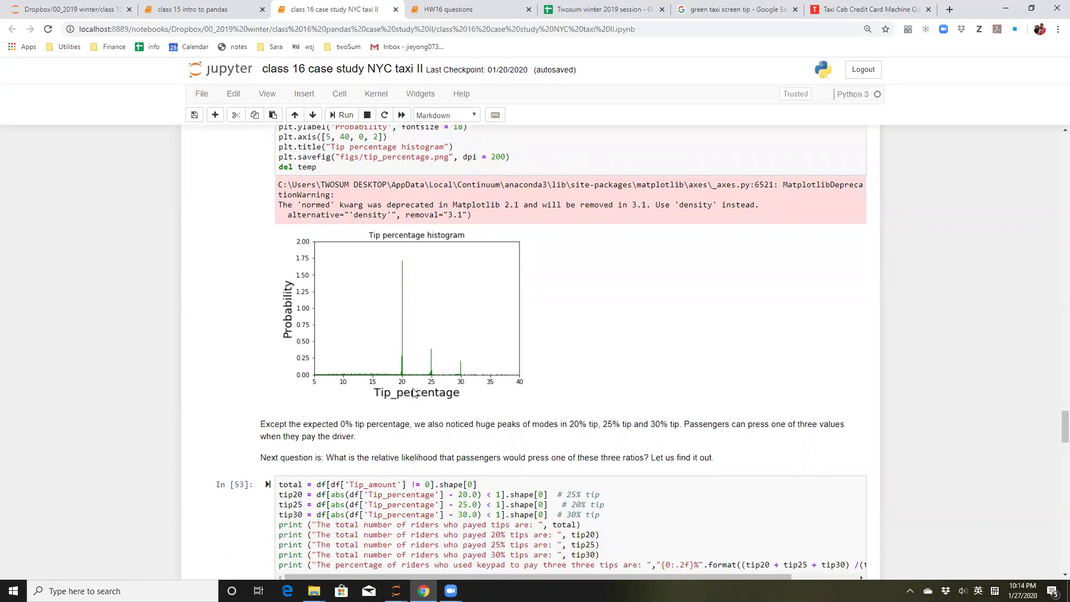
scroll(408, 155, up, 2)
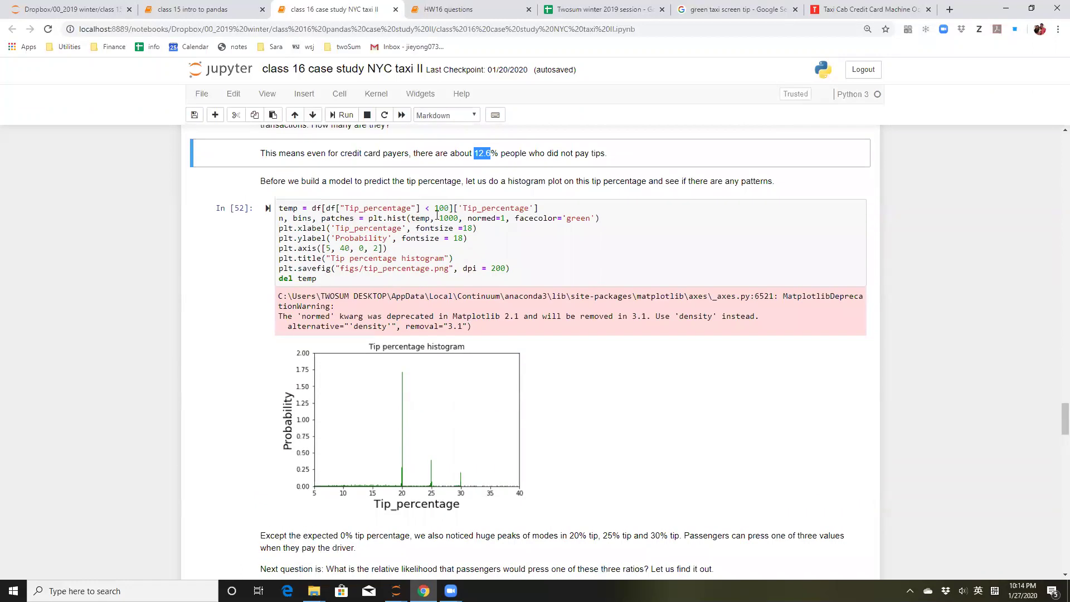
drag(304, 250, 327, 250)
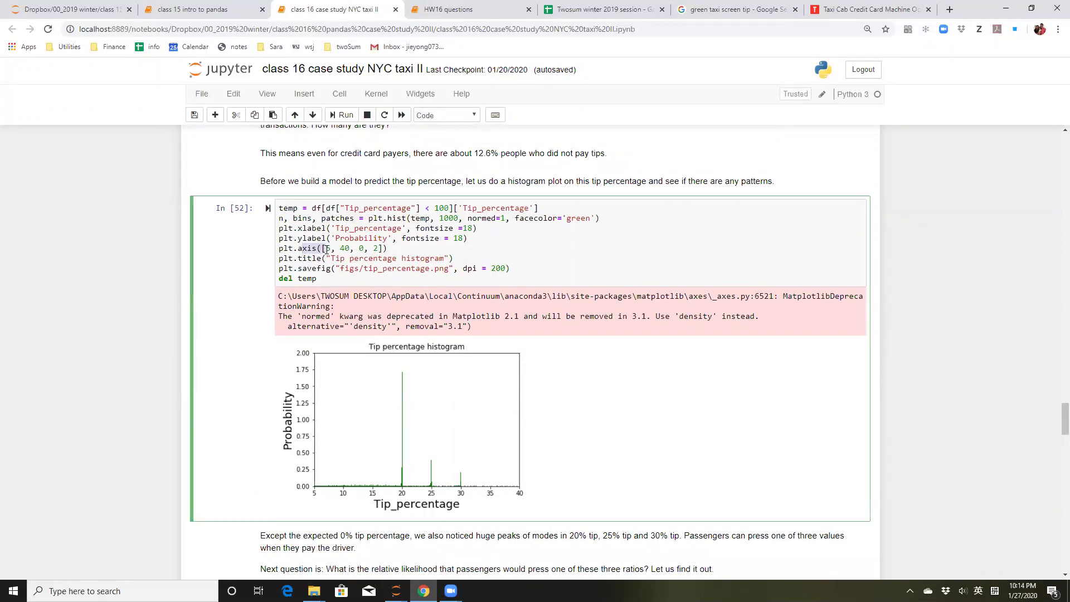
click(328, 248)
scroll(462, 474, down, 1)
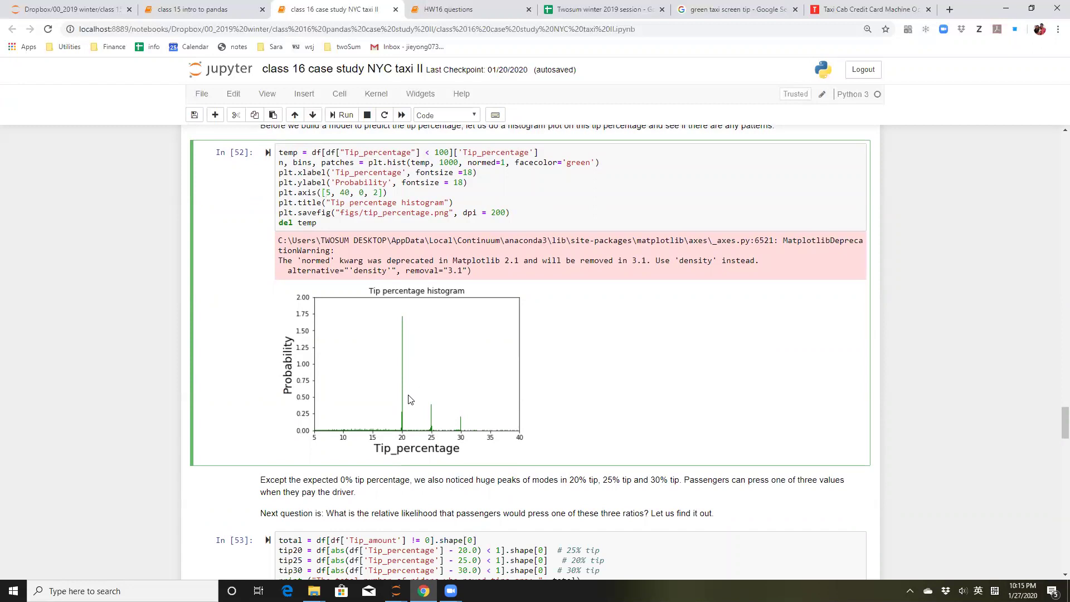
Inspect the code and output counting riders who paid 20%, 25% and 30% tips, starting with the tip20 variable.
scroll(458, 422, down, 2)
scroll(457, 422, down, 3)
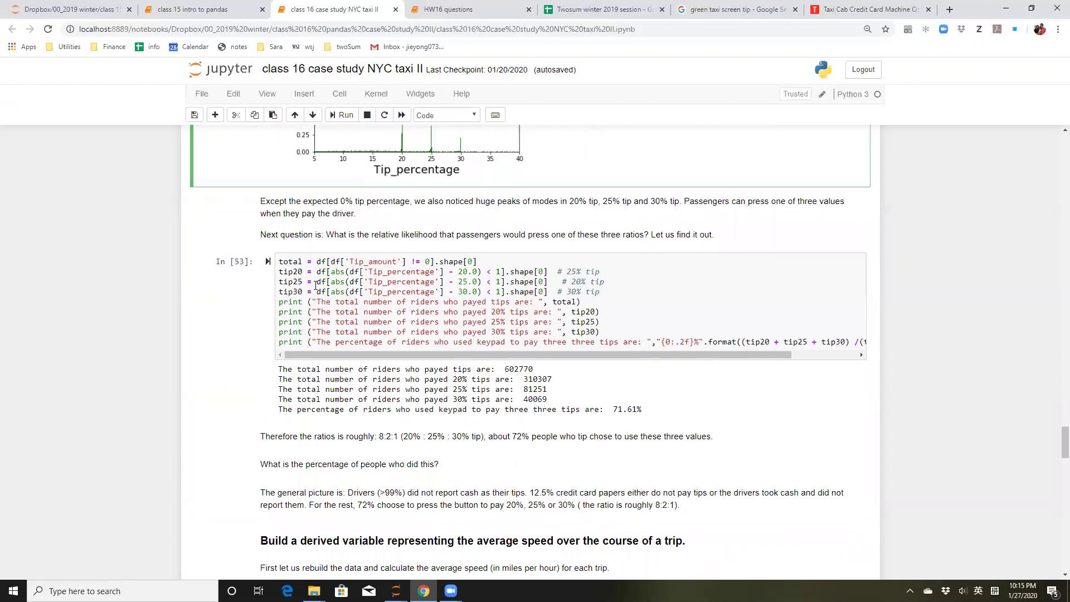
double_click(290, 273)
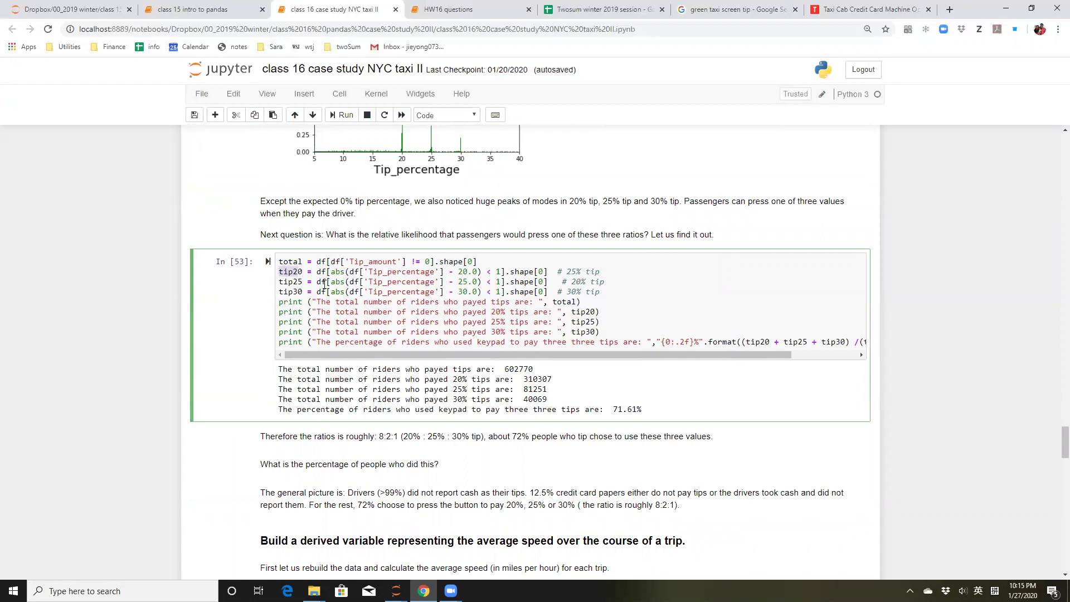
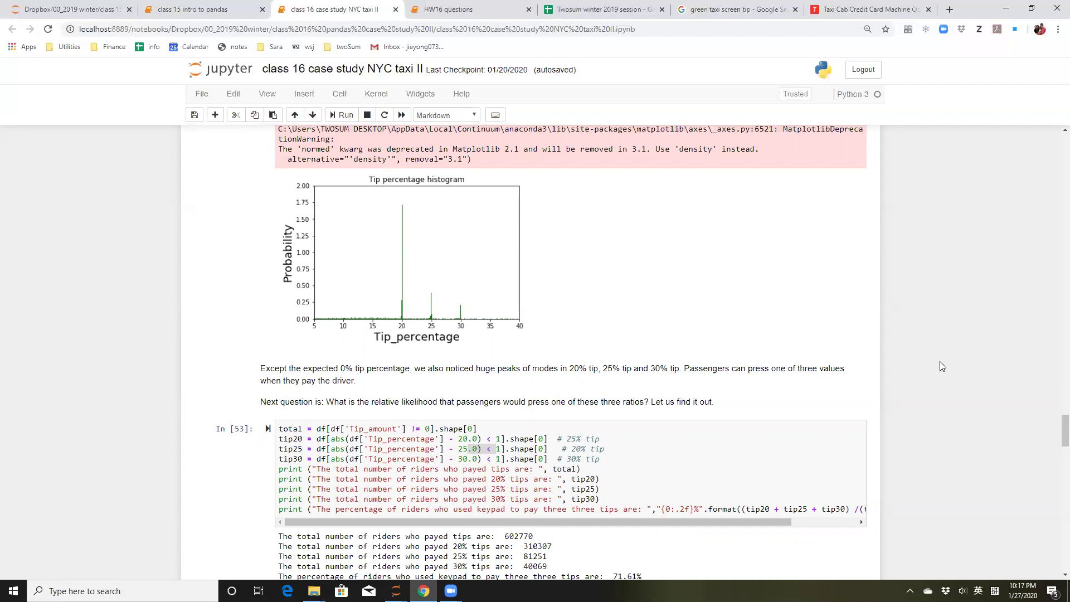
Skim the average speed section through to the hourly plots at the notebook's end, and return to the section's derived-variable code and Question 5C.
scroll(939, 361, down, 7)
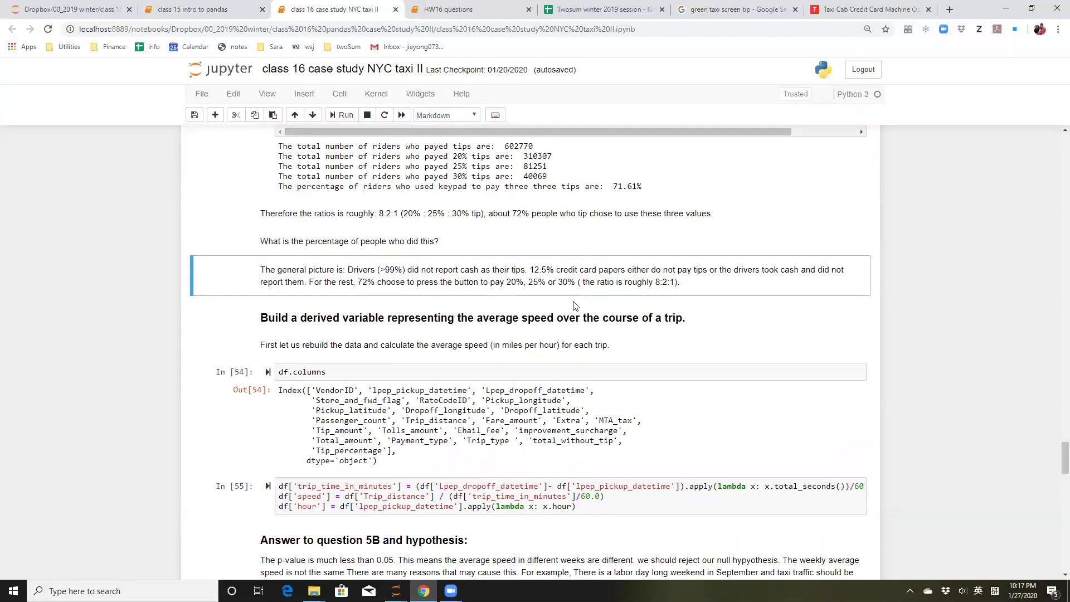
scroll(558, 320, down, 2)
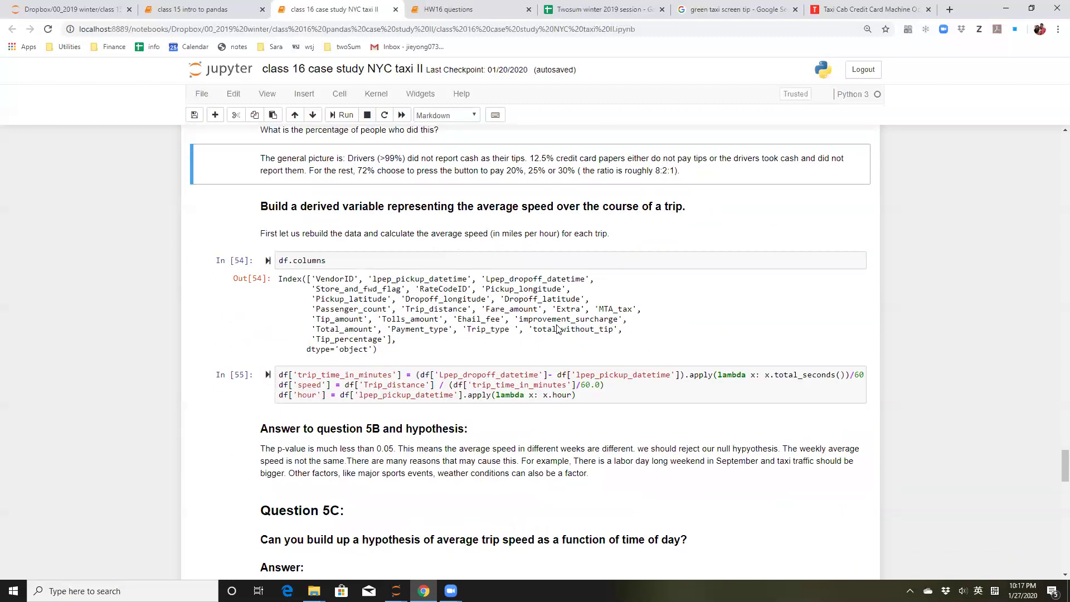
scroll(557, 324, down, 17)
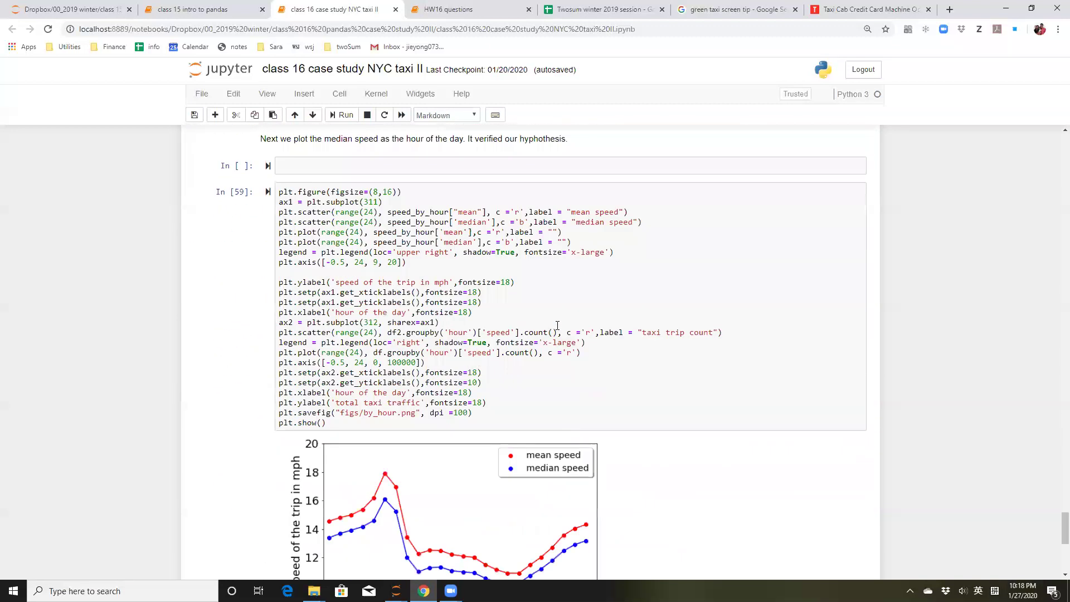
scroll(558, 325, down, 6)
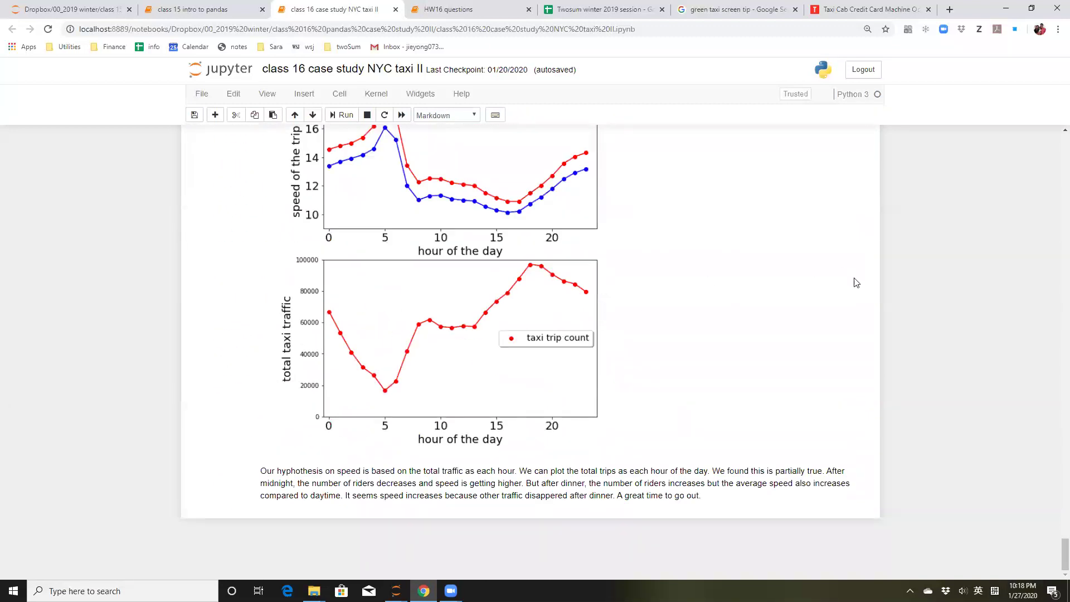
scroll(853, 279, up, 13)
scroll(857, 284, up, 8)
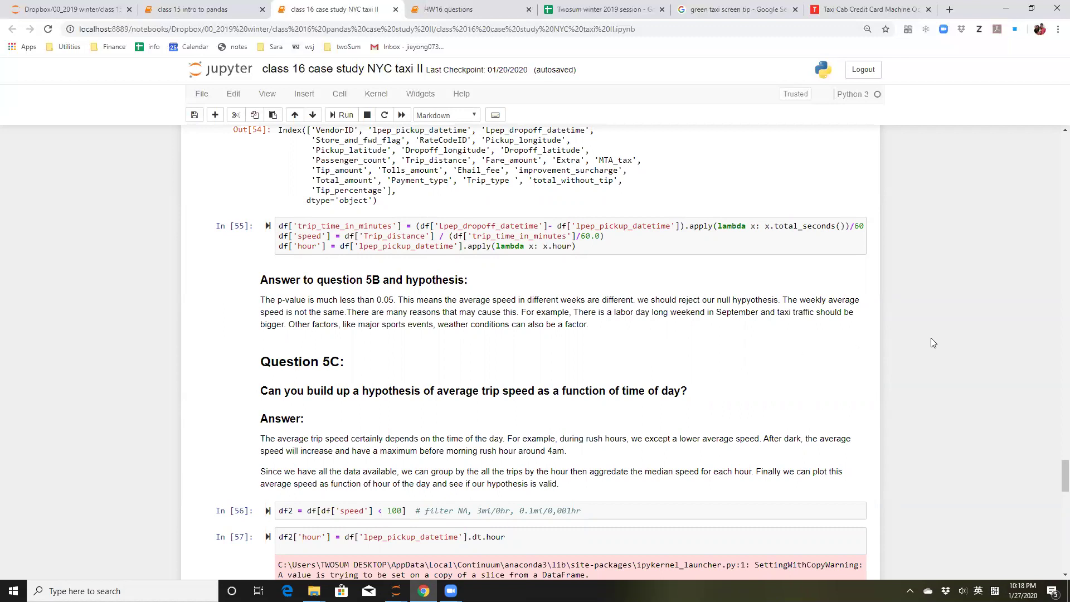
Read Question 5C on average trip speed by time of day, and view the hourly speed and total taxi traffic plots.
scroll(925, 338, down, 2)
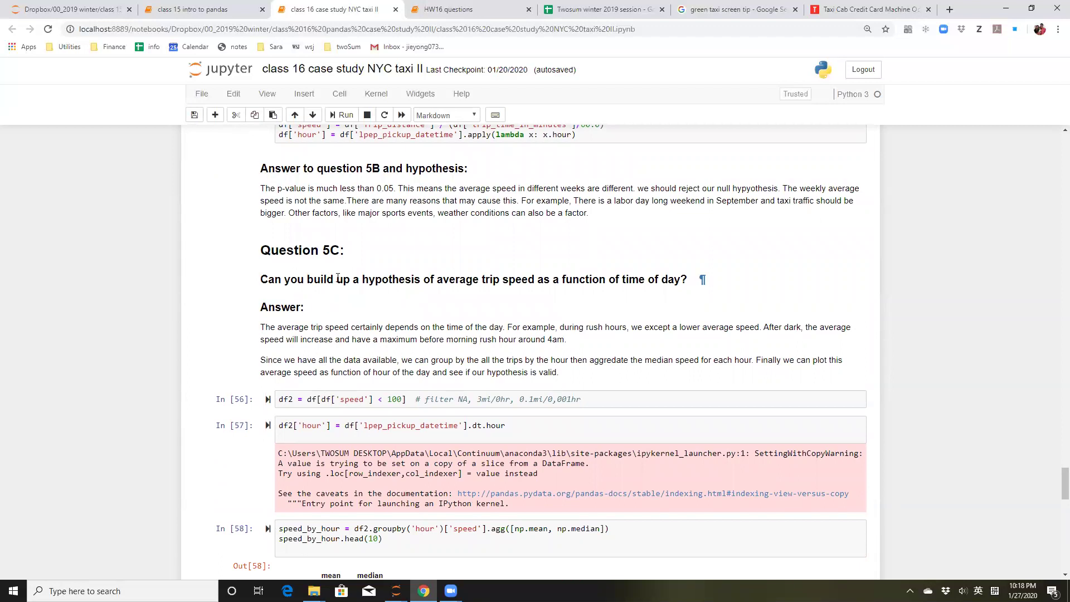
drag(357, 279, 675, 287)
click(677, 294)
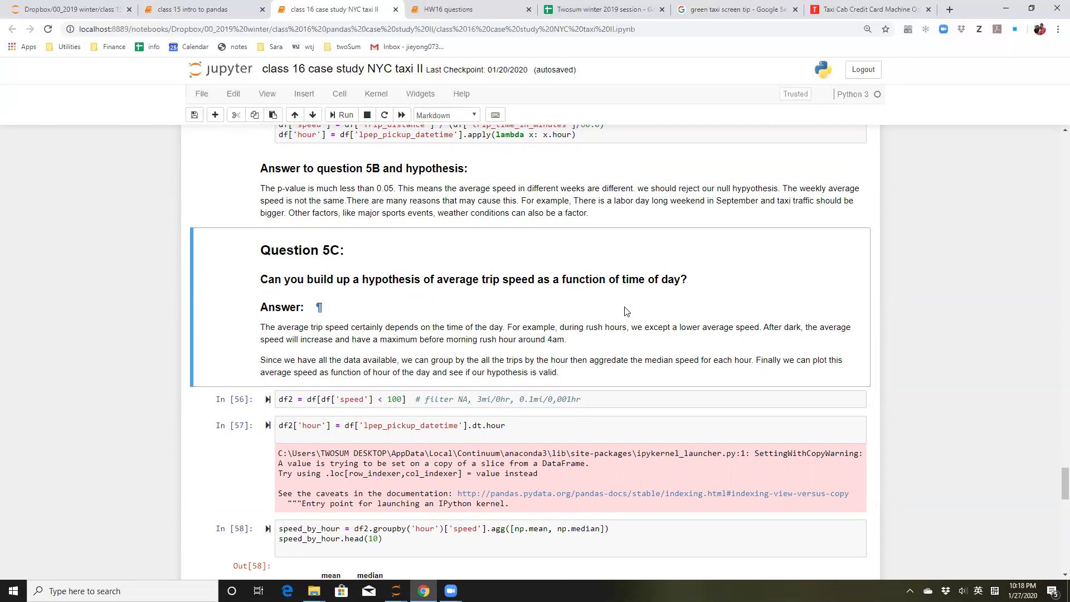
scroll(513, 335, down, 1)
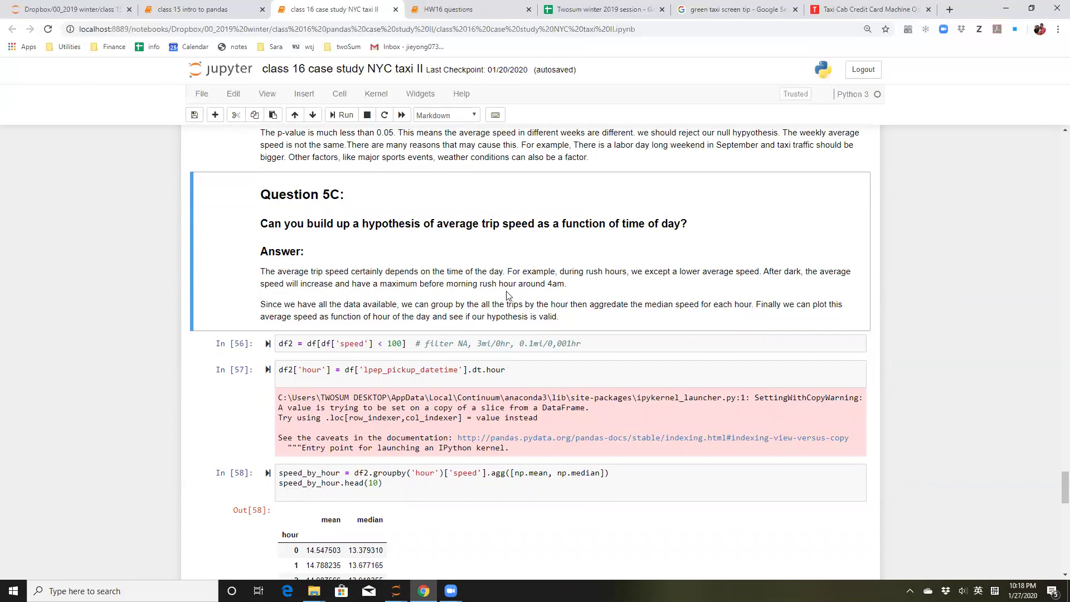
drag(473, 223, 524, 223)
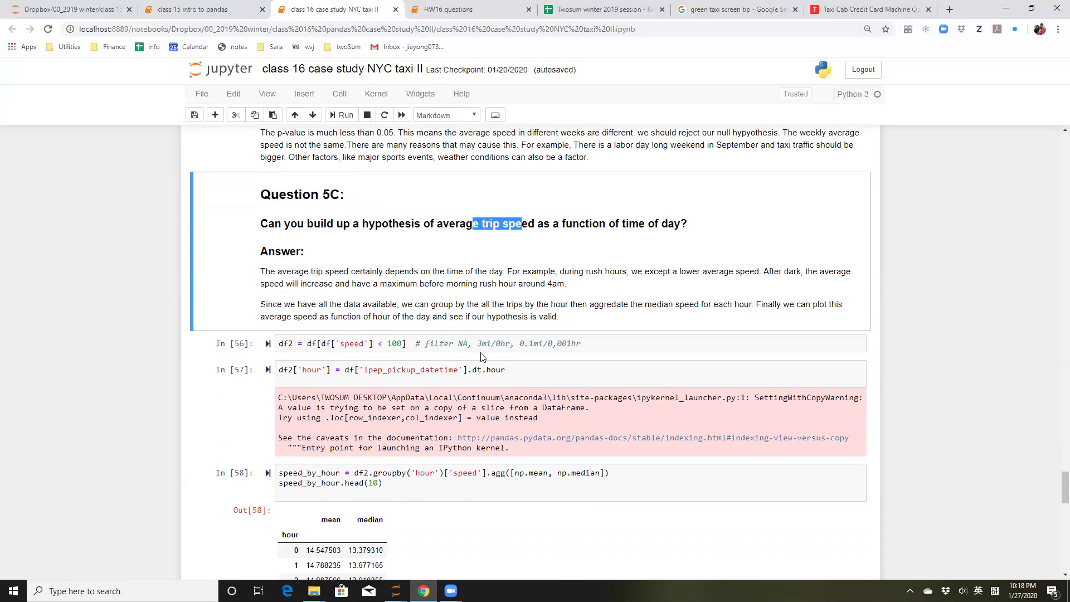
scroll(469, 361, down, 12)
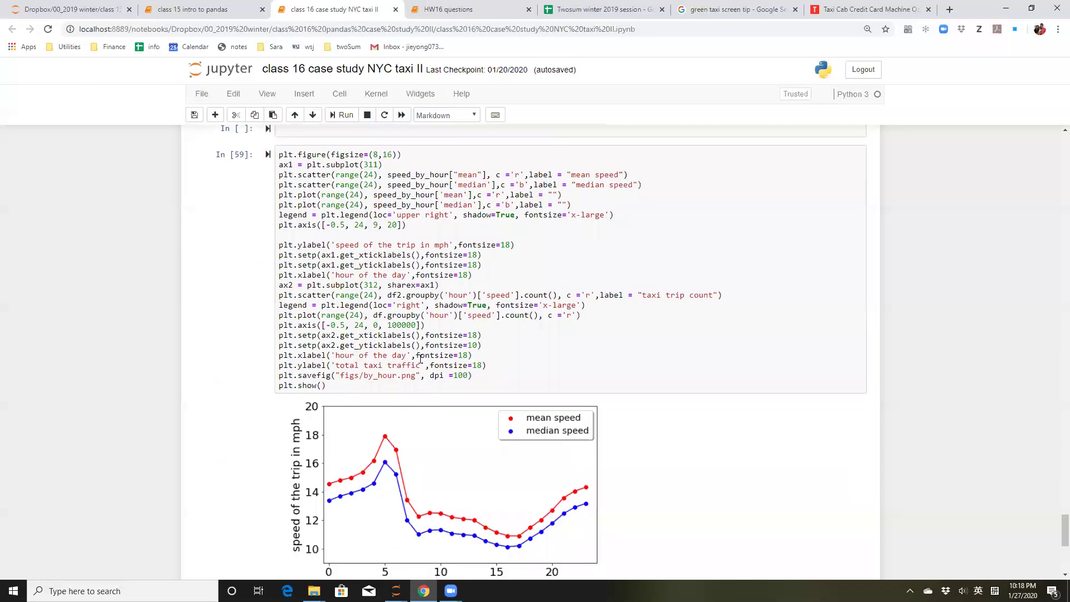
scroll(421, 359, down, 4)
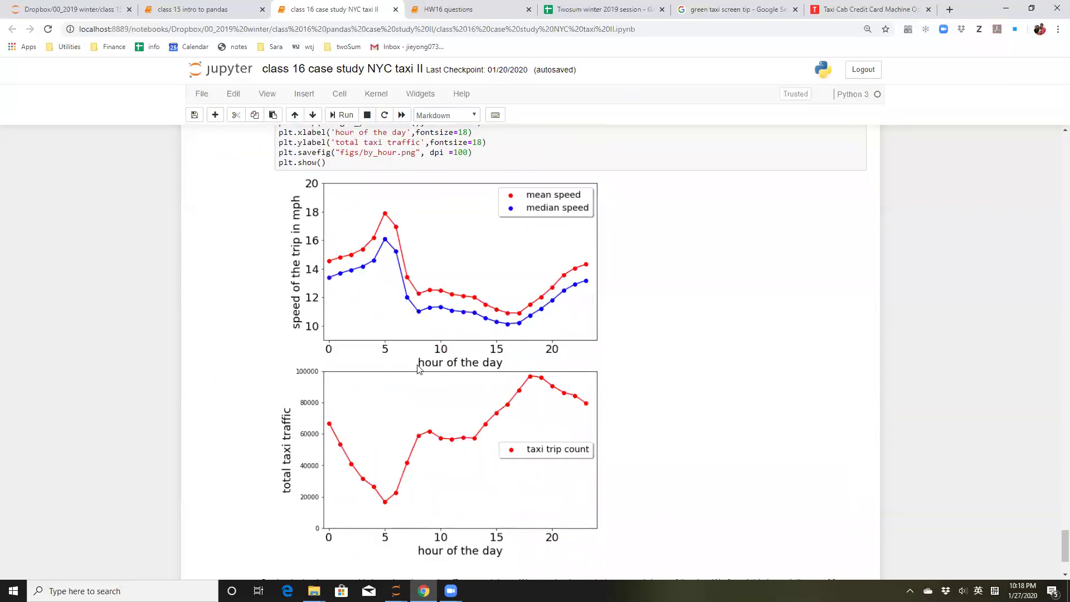
Read the concluding paragraph beneath the hourly plots, highlighting the part about rider numbers after midnight.
scroll(418, 369, down, 2)
scroll(418, 370, up, 2)
scroll(693, 348, down, 2)
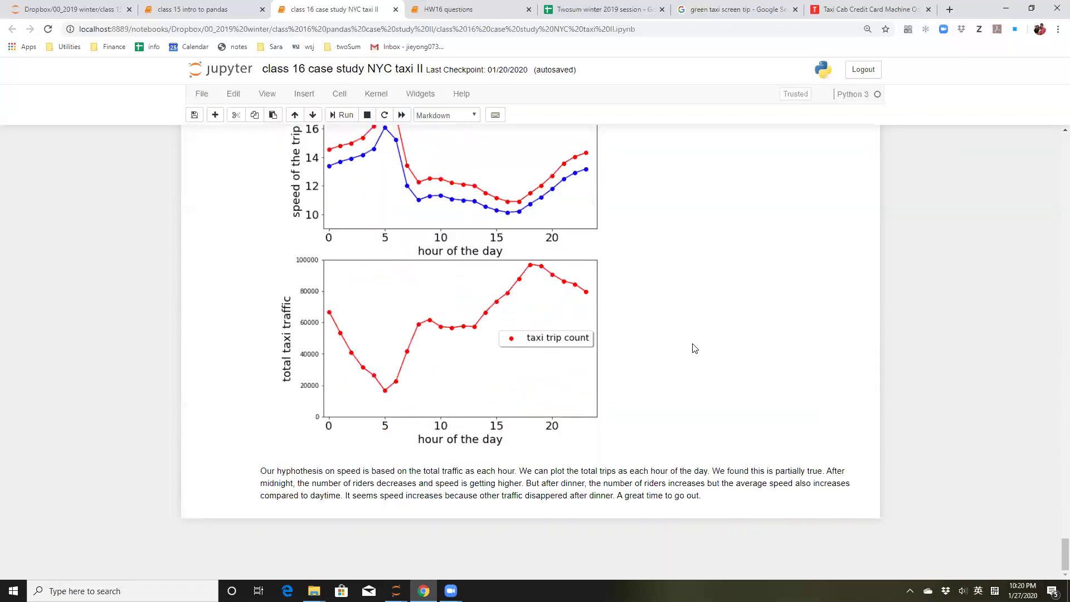
drag(269, 483, 376, 485)
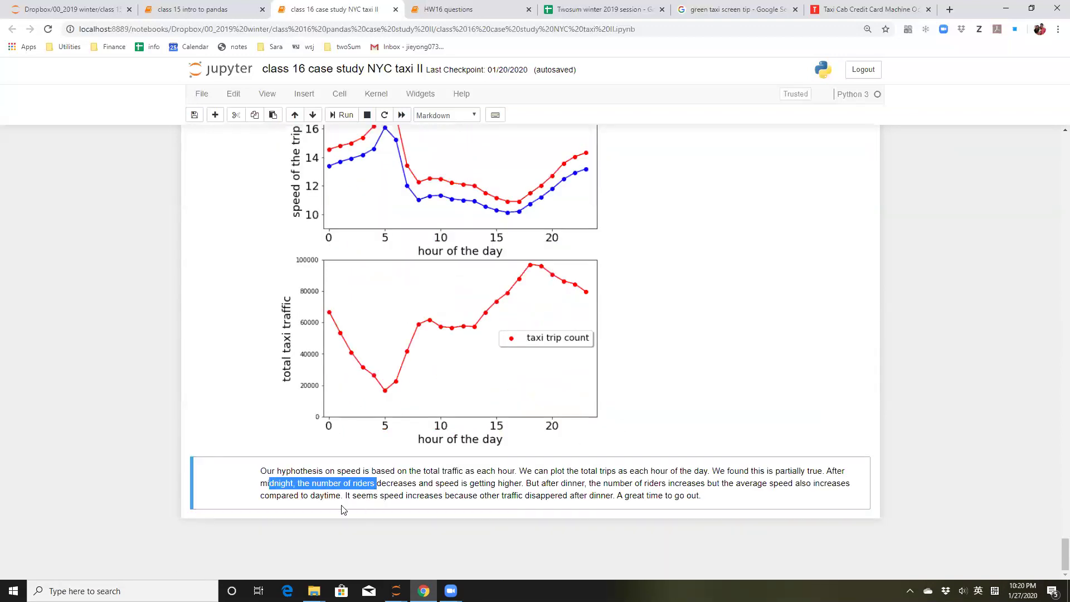
click(324, 514)
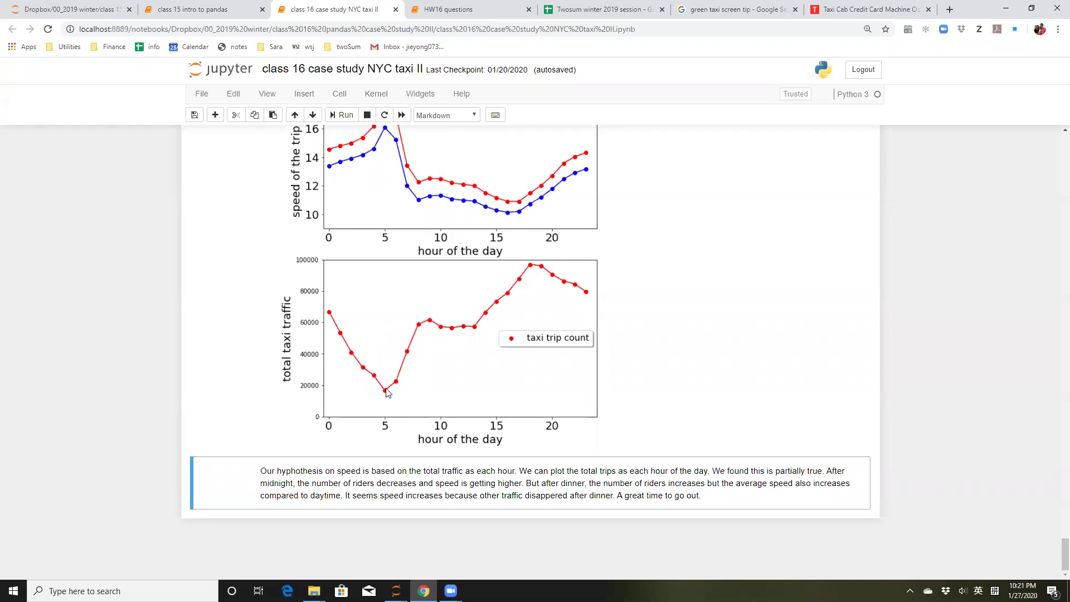
Compare the mean and median speed plot with the taxi trip count plot across the hours of the day.
scroll(385, 209, up, 2)
scroll(392, 225, down, 2)
scroll(500, 318, up, 1)
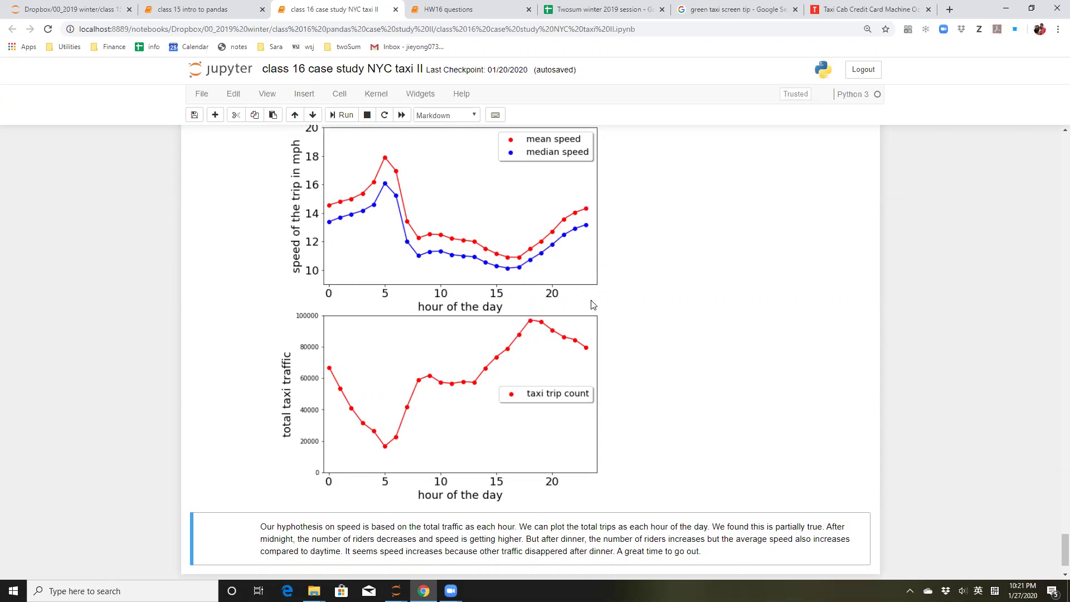
scroll(594, 306, down, 1)
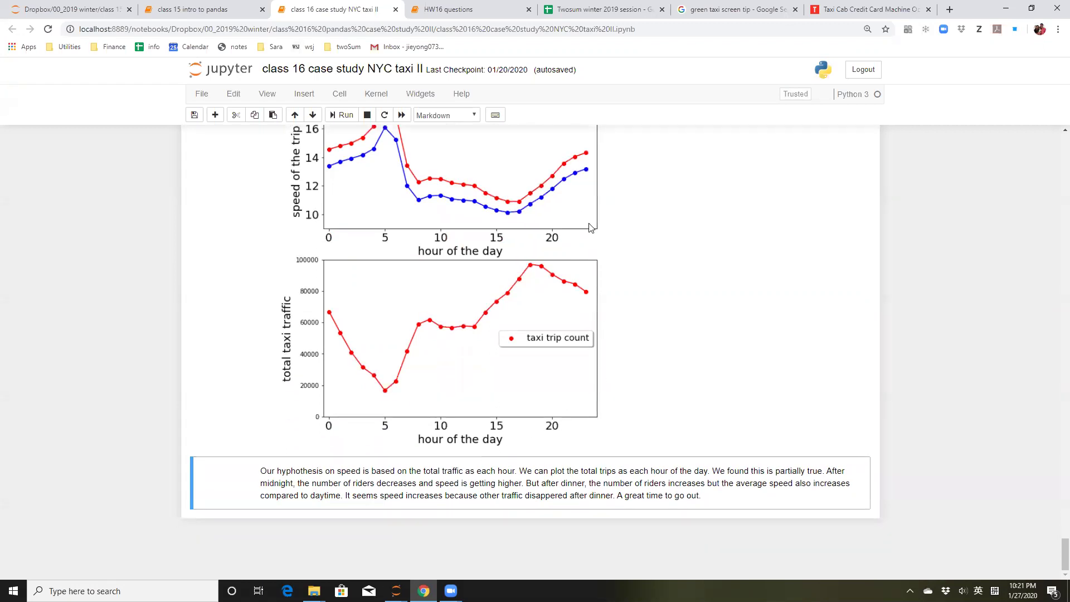
scroll(551, 252, up, 1)
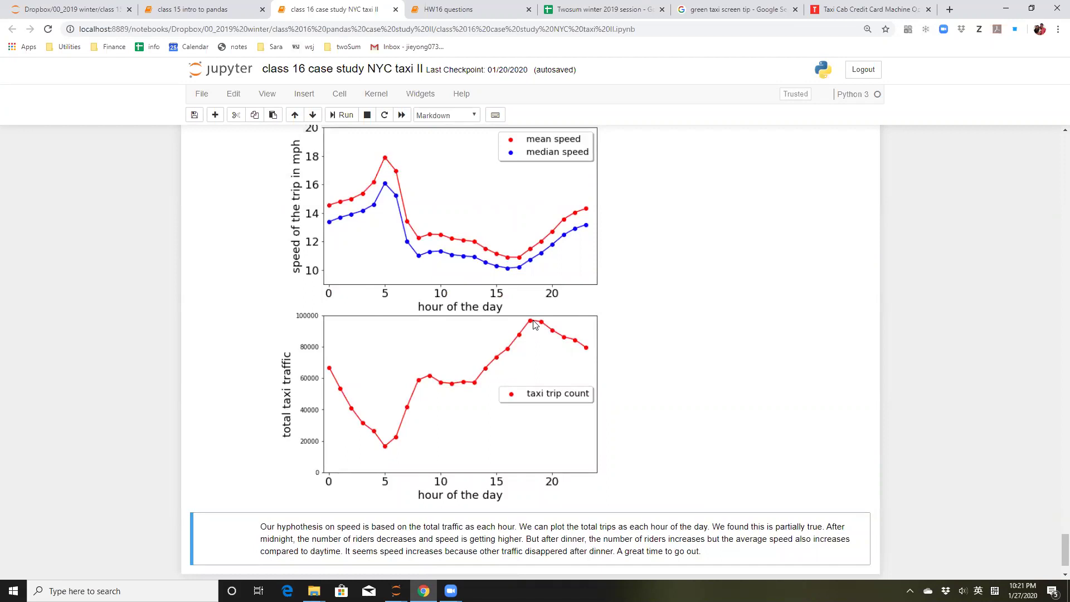
scroll(534, 323, down, 1)
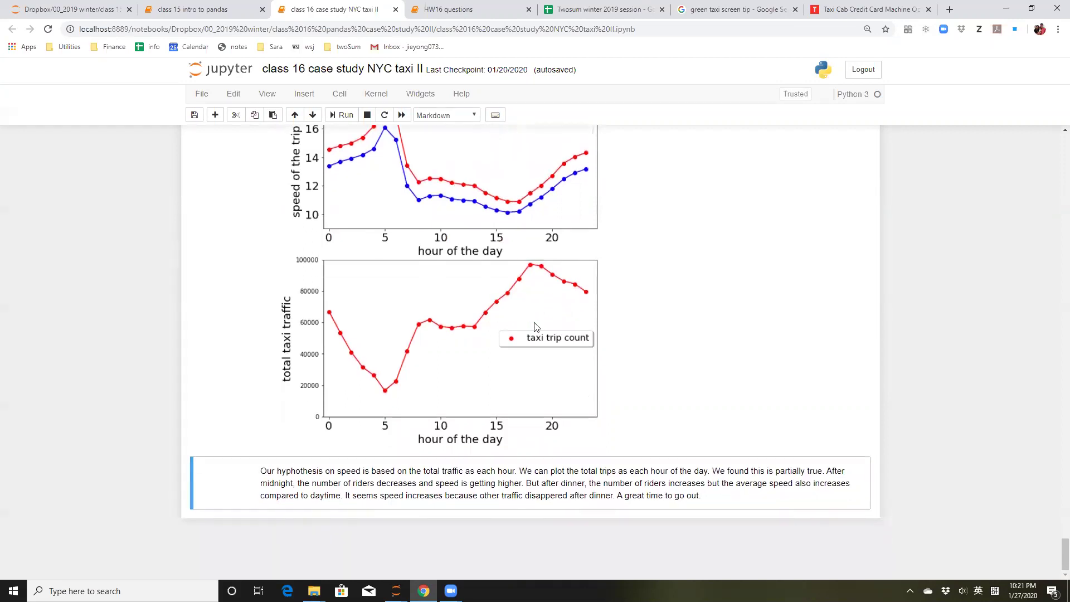
Return to the average fare comparison among JFK, LGA and NYC, and save the notebook.
scroll(549, 328, up, 15)
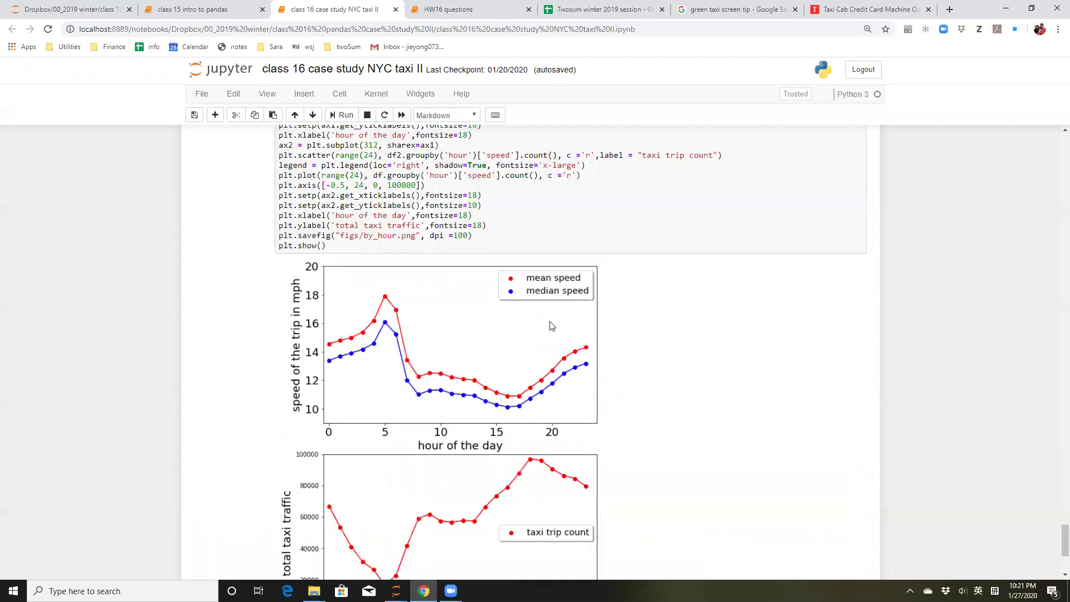
scroll(957, 322, up, 20)
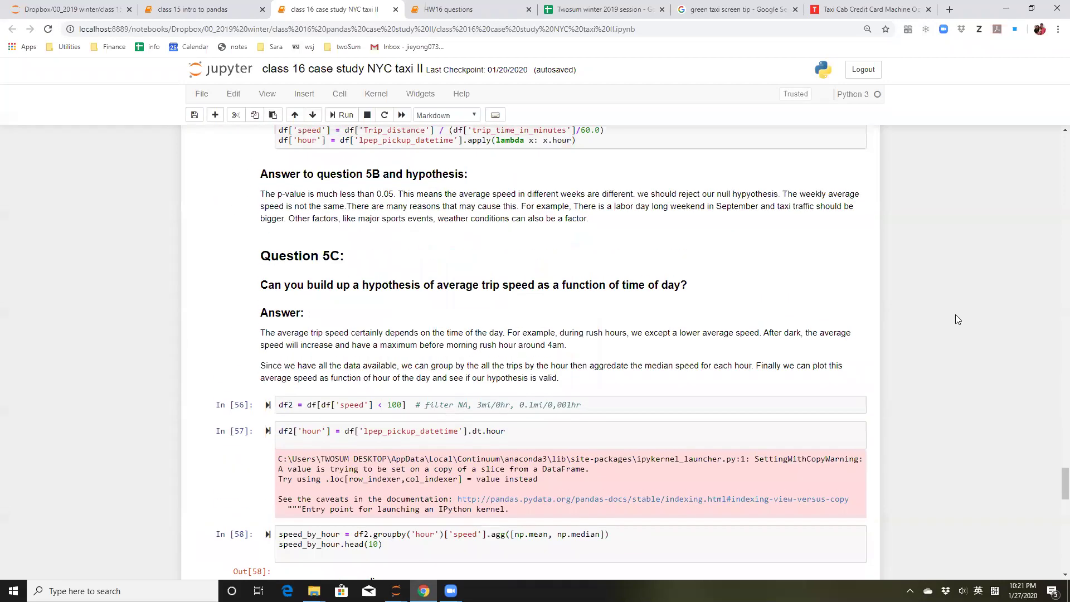
scroll(955, 319, up, 20)
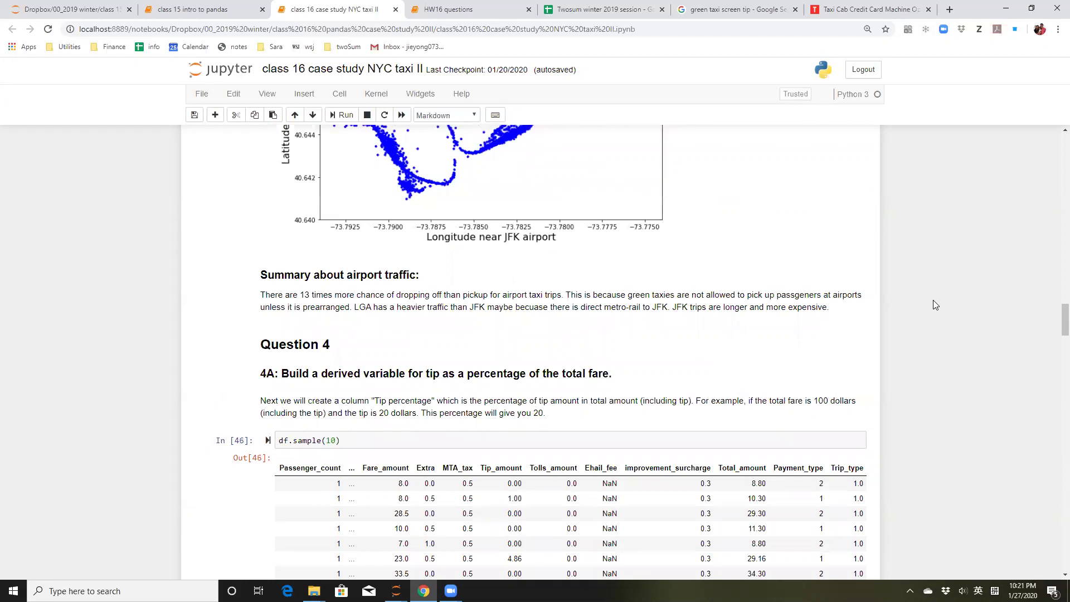
scroll(934, 300, up, 12)
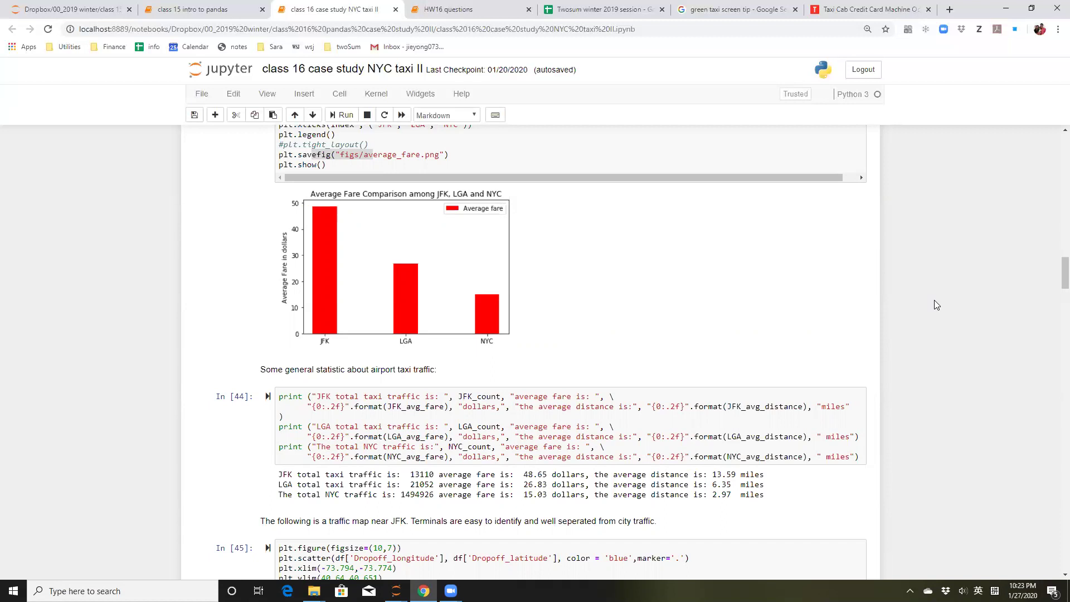
key(ctrl+s)
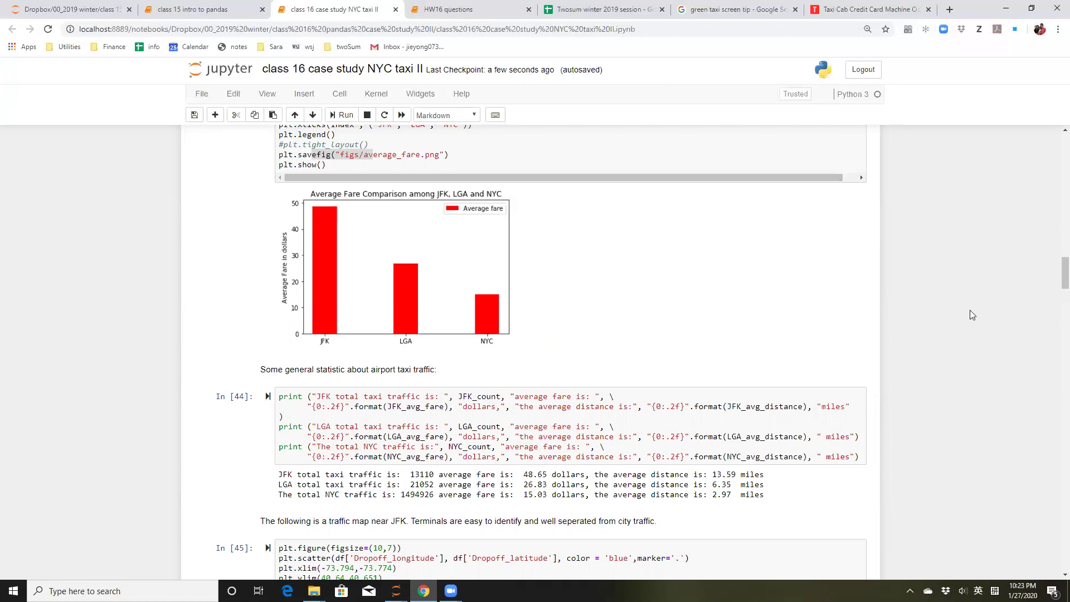
Look over the green taxi traffic plot near JFK airport and the airport traffic summary above Question 4.
scroll(969, 309, up, 8)
scroll(969, 309, down, 14)
scroll(969, 309, down, 4)
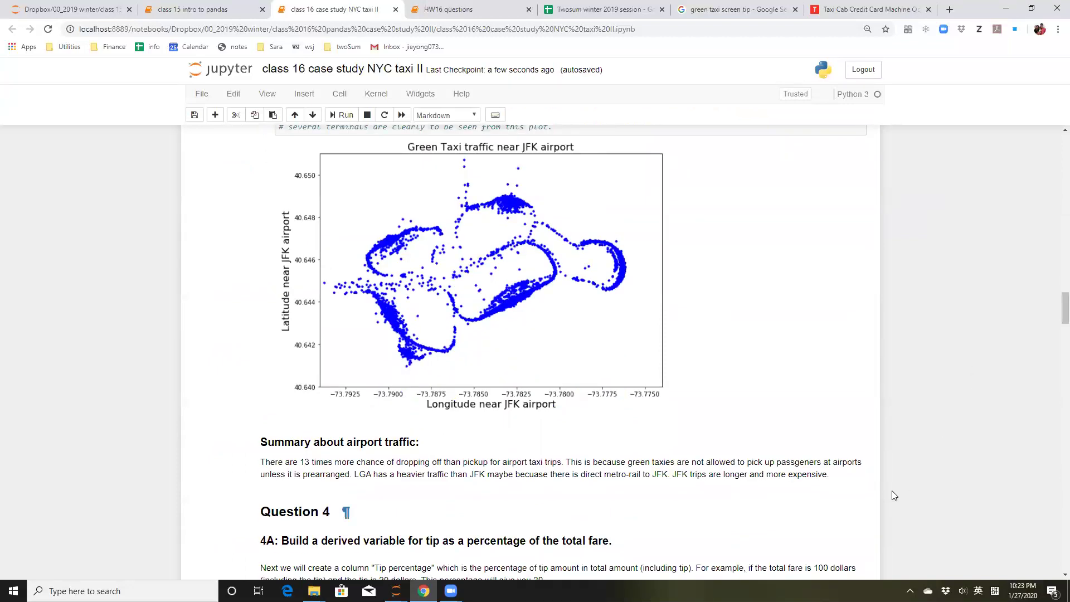
key(shift)
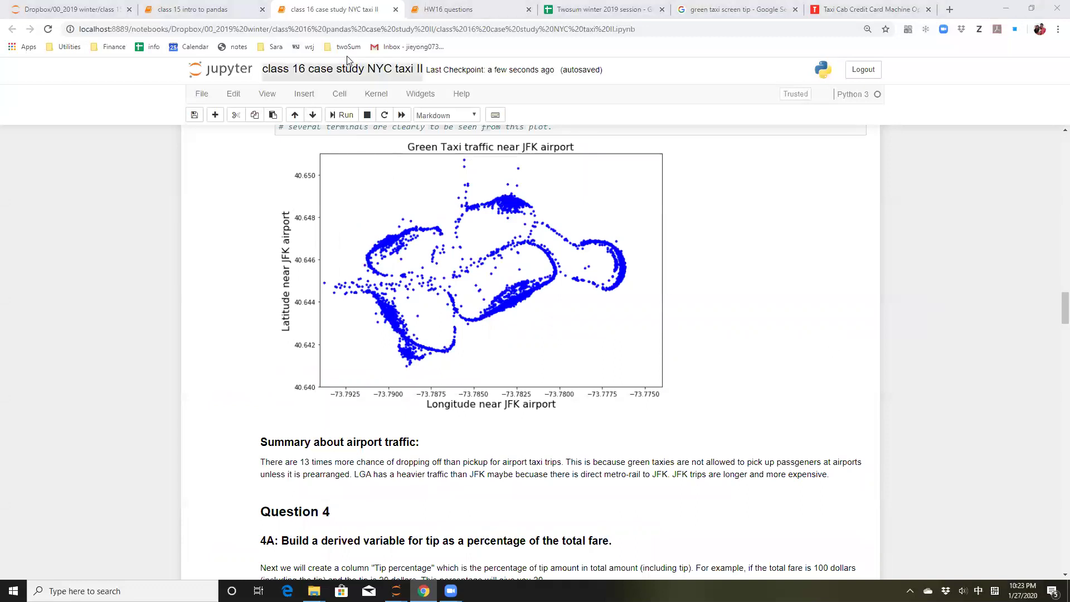
Switch to the HW16 questions notebook and examine the opening names1880 code and its name, sex and births table.
click(445, 12)
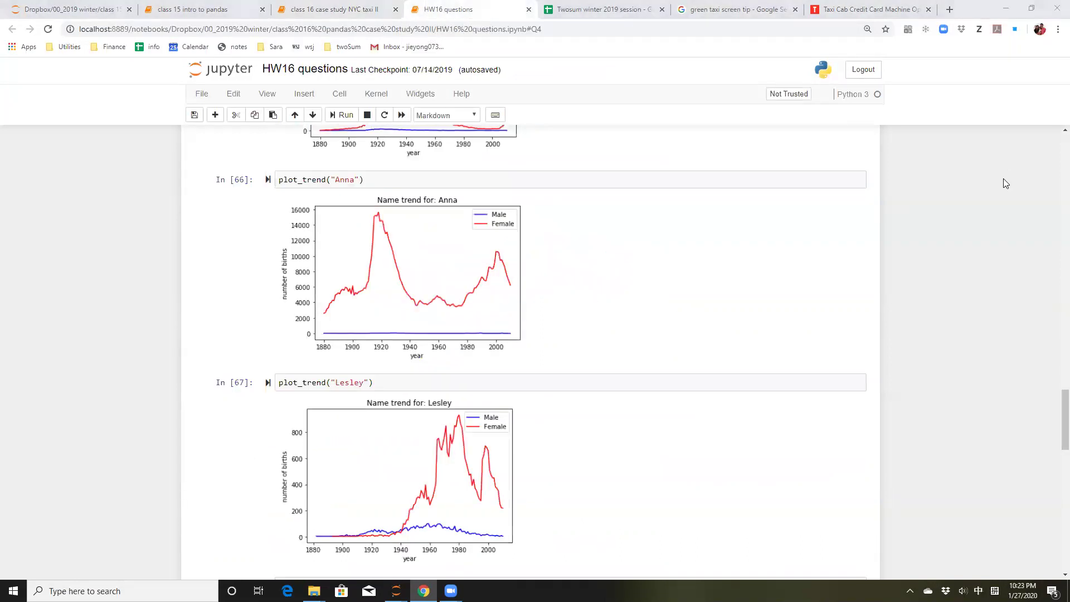
drag(1055, 424, 1056, 166)
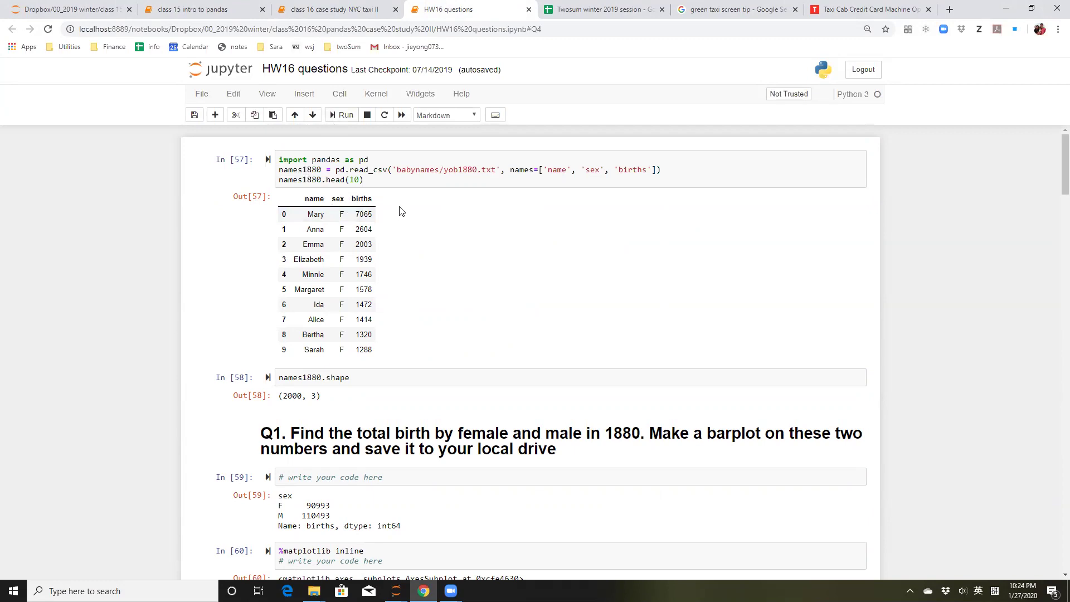
drag(303, 170, 322, 169)
click(314, 217)
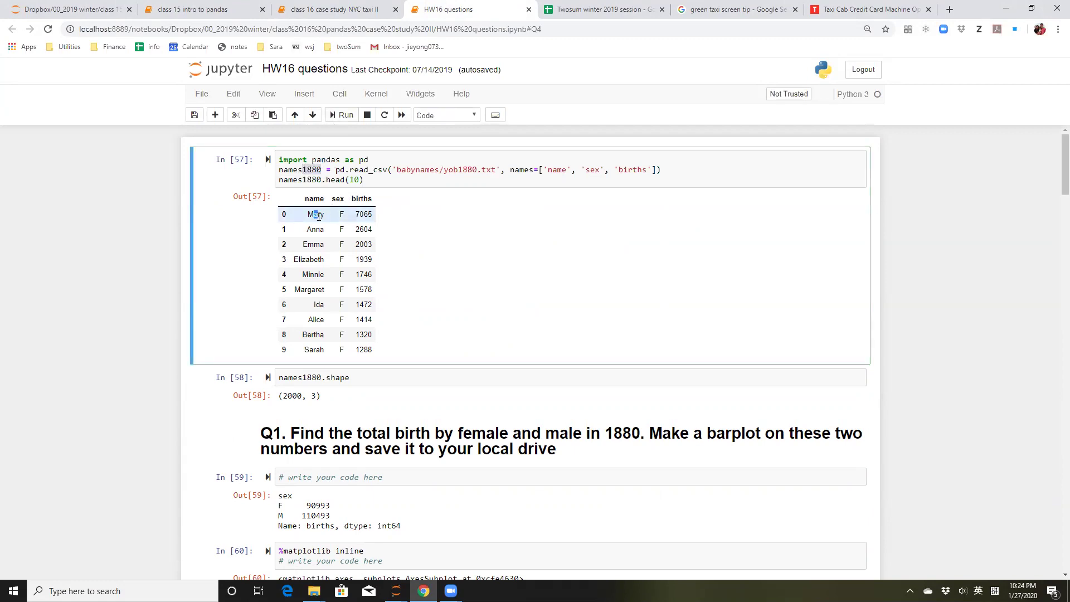
drag(338, 214, 358, 214)
mouse_move(356, 214)
mouse_down()
mouse_move(369, 214)
mouse_move(357, 229)
mouse_move(367, 229)
mouse_up()
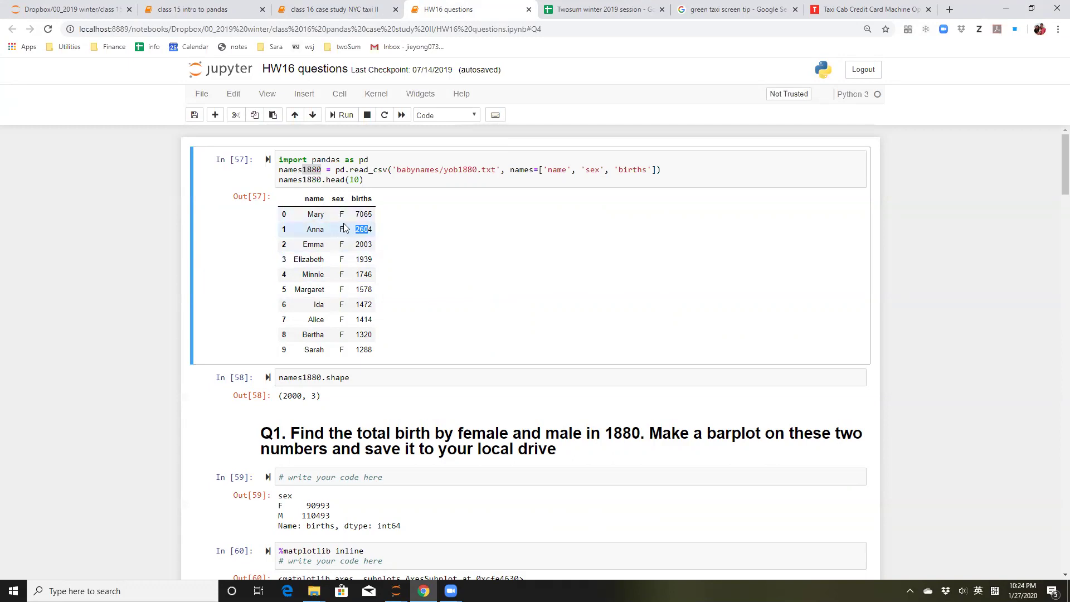
drag(373, 199, 359, 196)
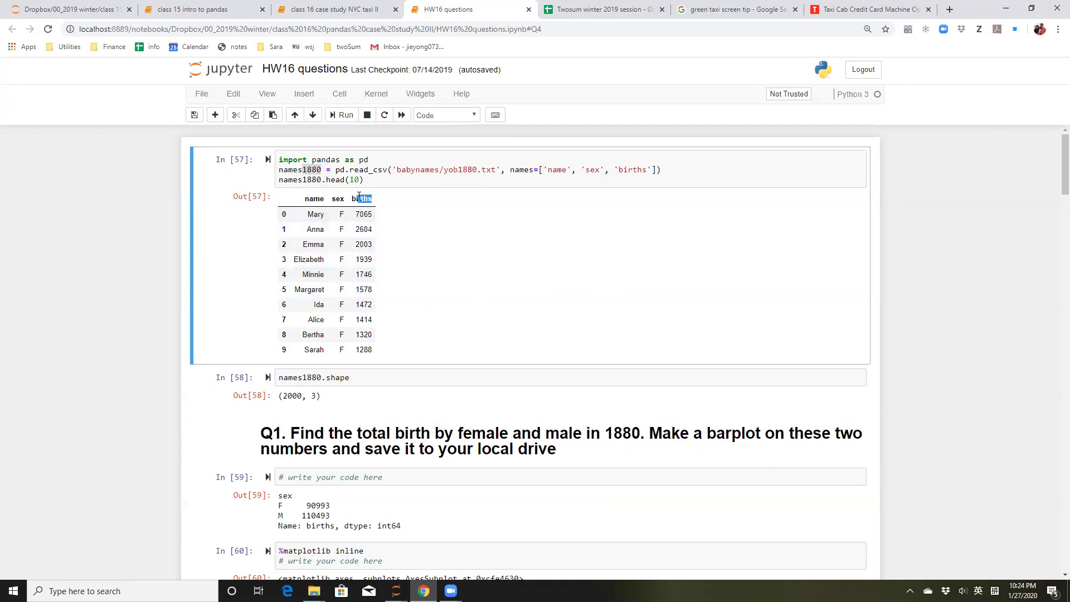